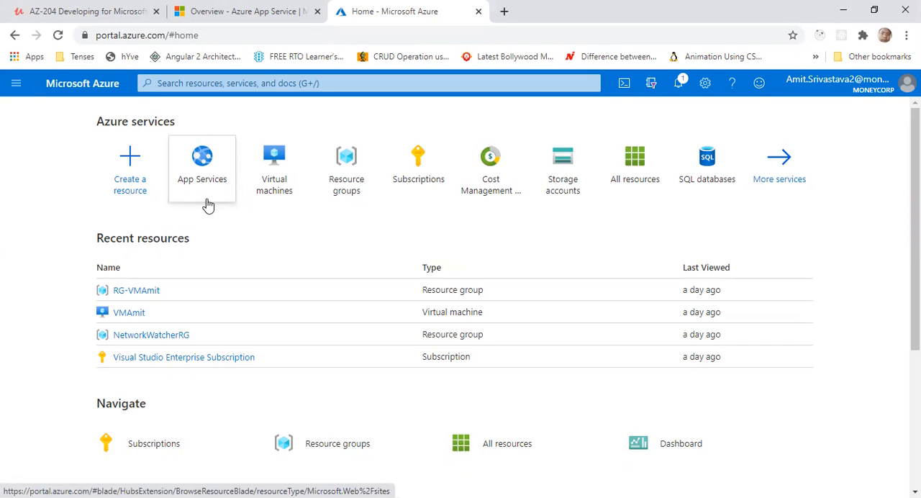
View the App Services list from its summary card and return to the portal home page
mouse_move(212, 205)
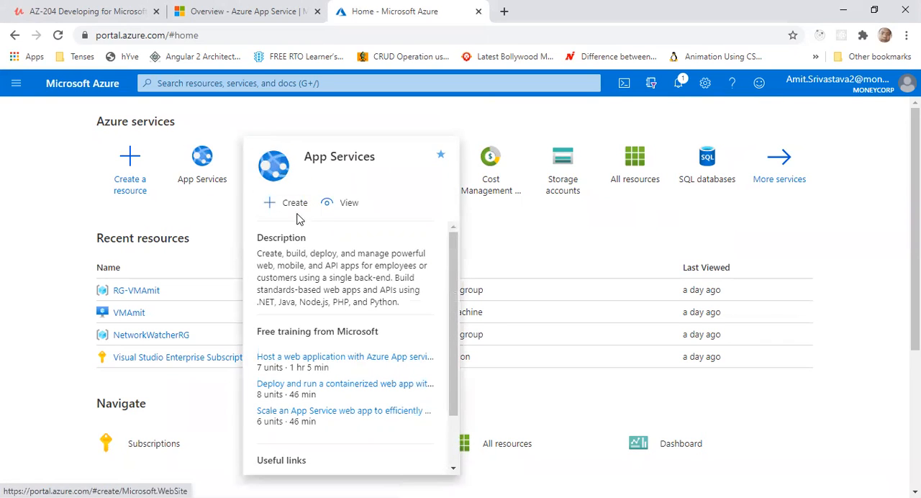
left_click(353, 207)
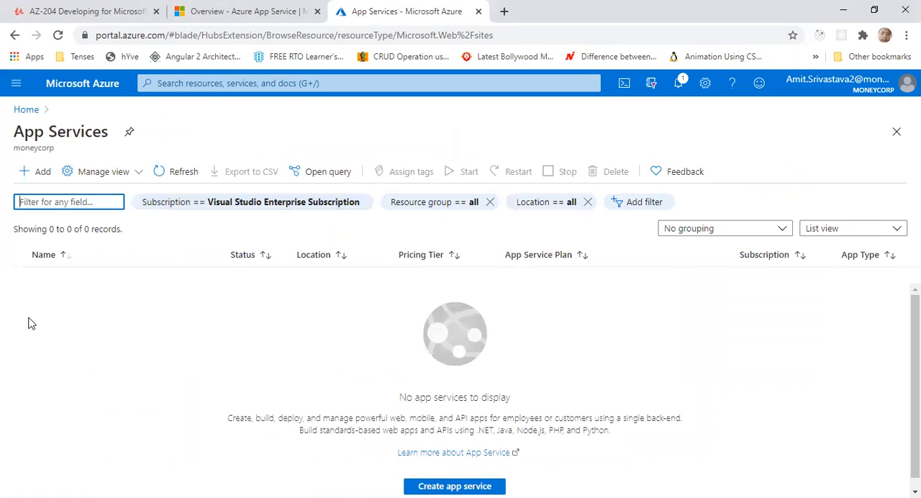
left_click(26, 110)
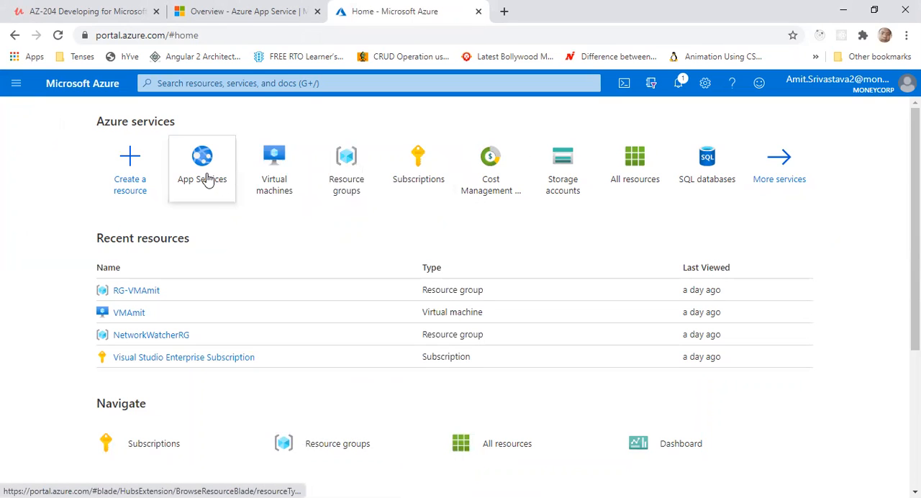
Show the App Services summary card from the portal favorites and dismiss it
mouse_move(202, 182)
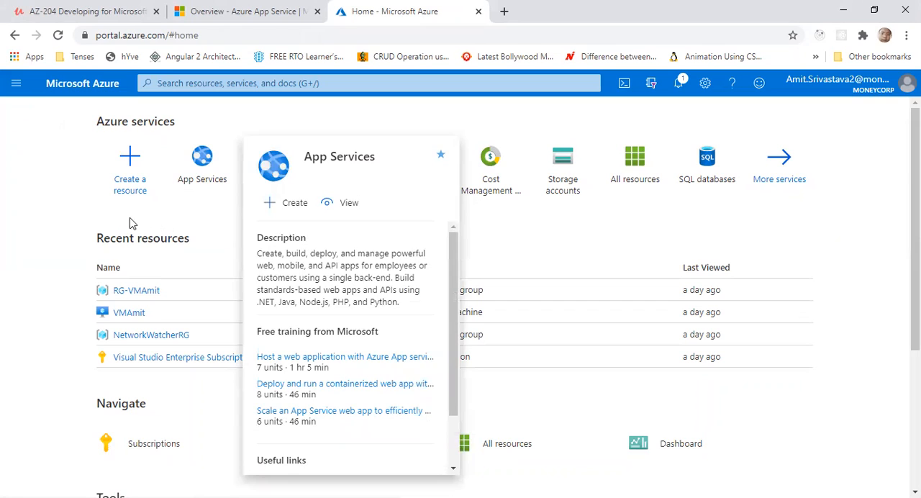
left_click(14, 87)
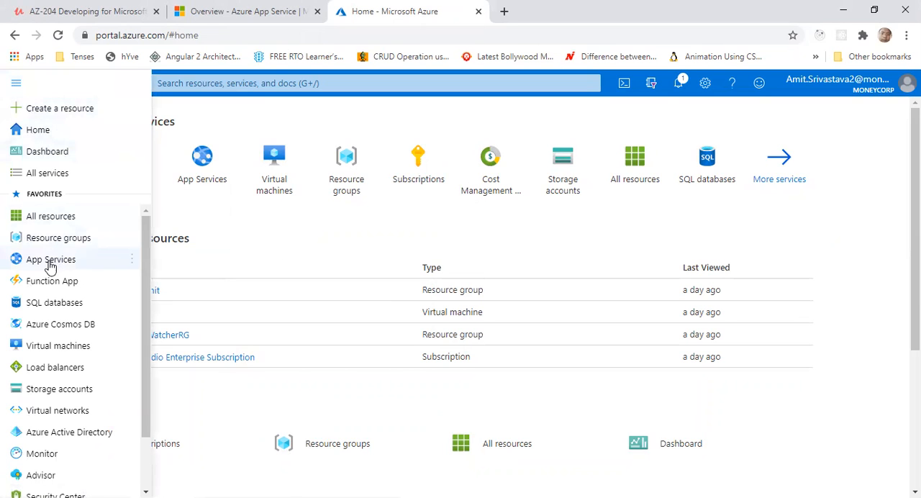
mouse_move(45, 263)
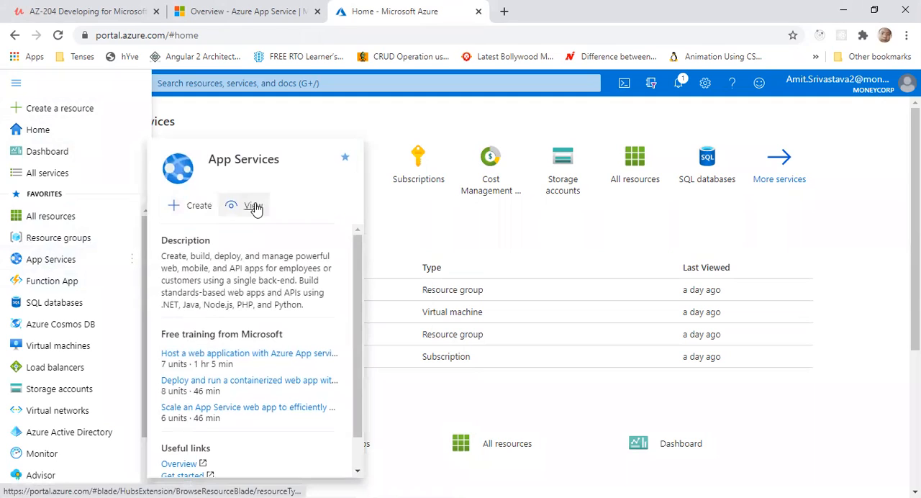
left_click(503, 232)
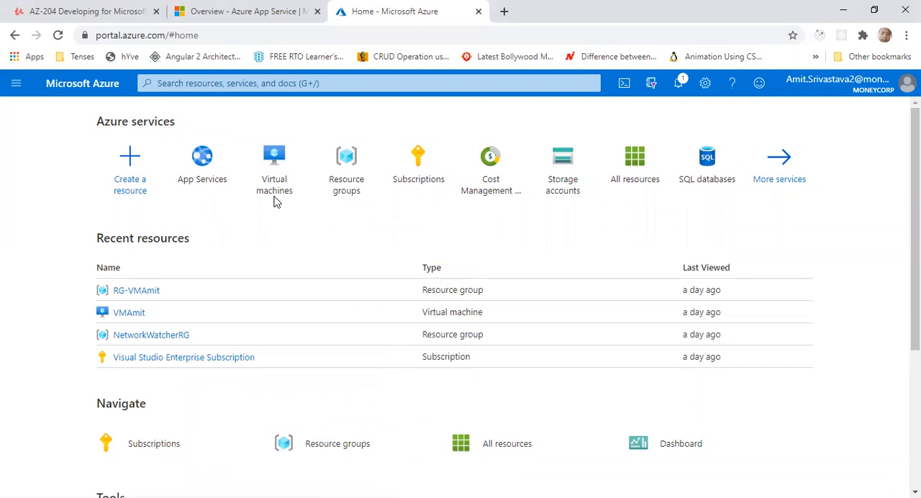
Start adding a new web app from the App Services list and read its introductory description
left_click(201, 171)
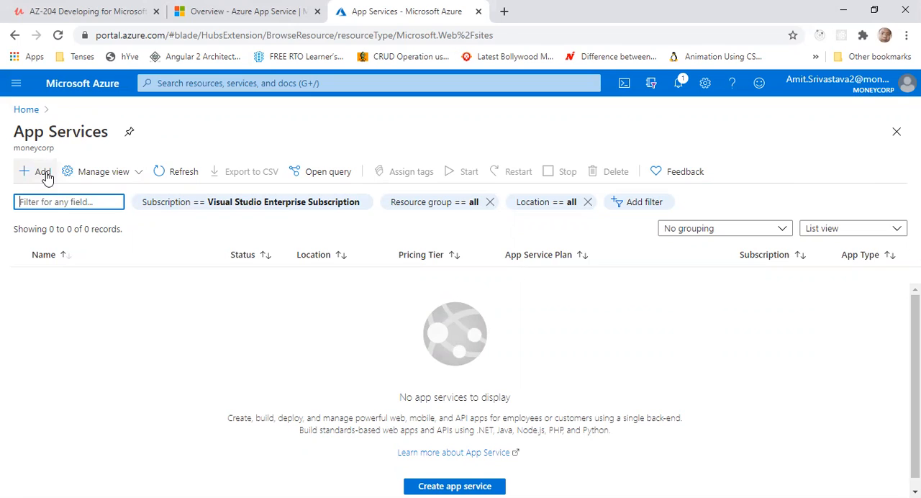
left_click(43, 174)
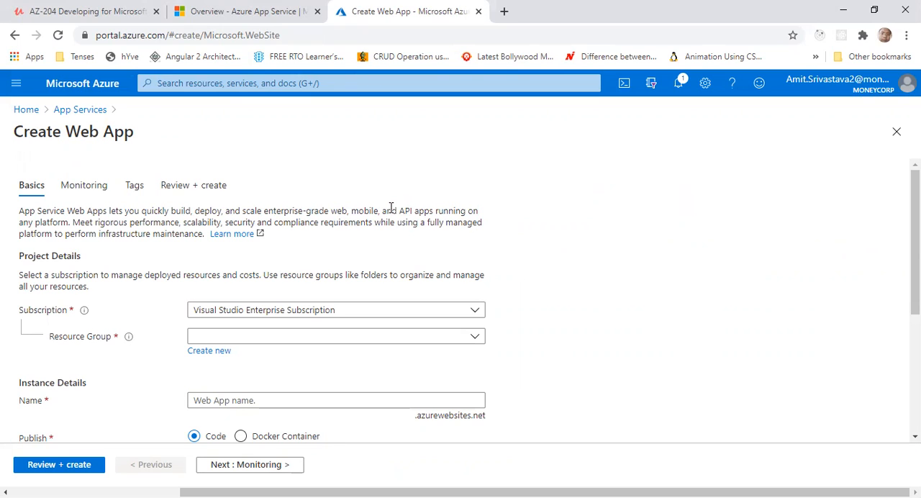
left_click_drag(35, 211, 465, 214)
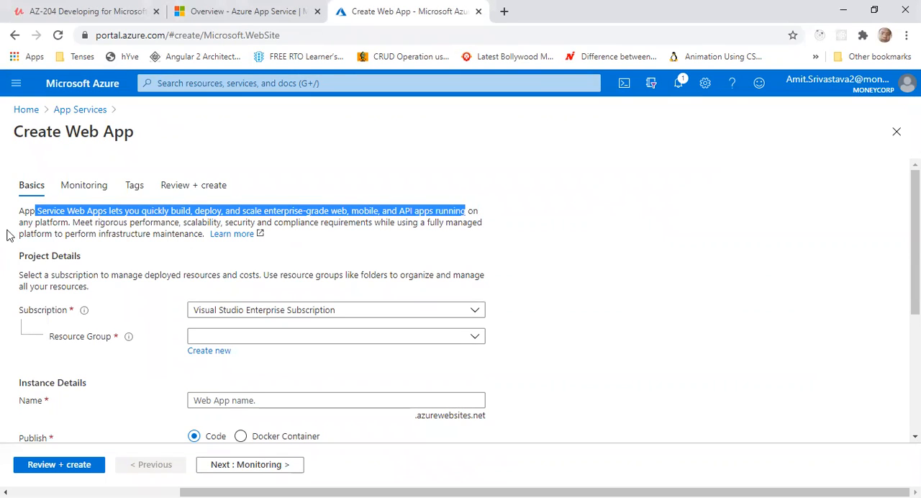
left_click_drag(24, 224, 72, 225)
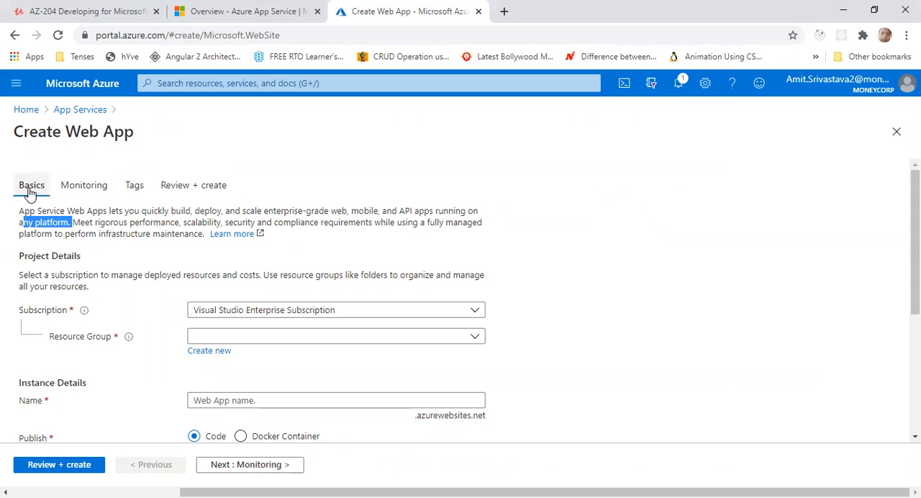
Look through the Monitoring, Tags and Review + create sections, and return to Basics to check its required fields
left_click(69, 188)
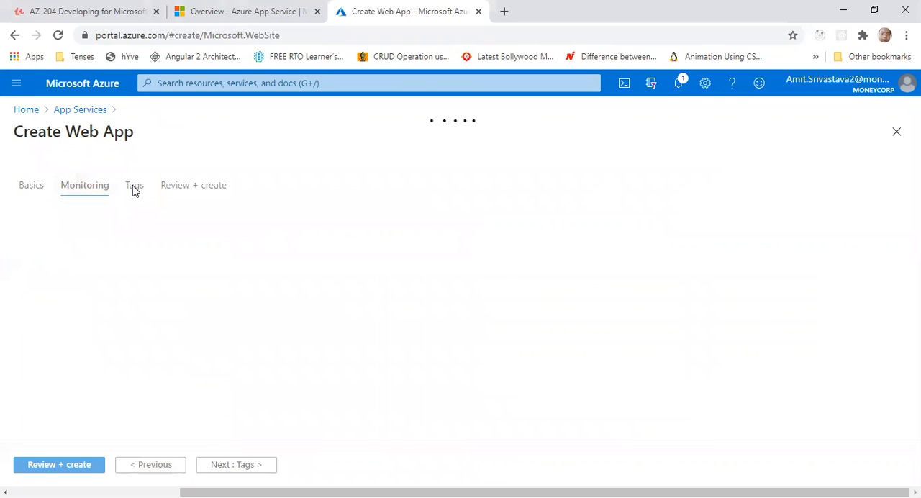
left_click(135, 188)
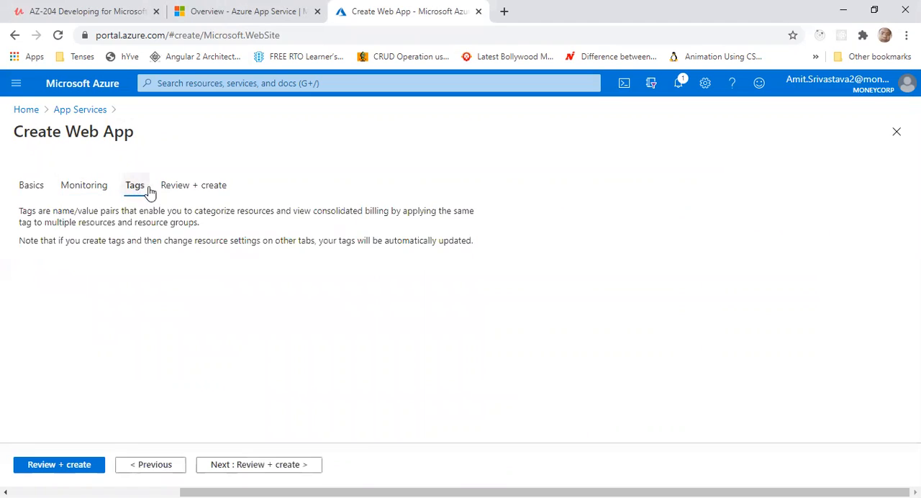
left_click(192, 188)
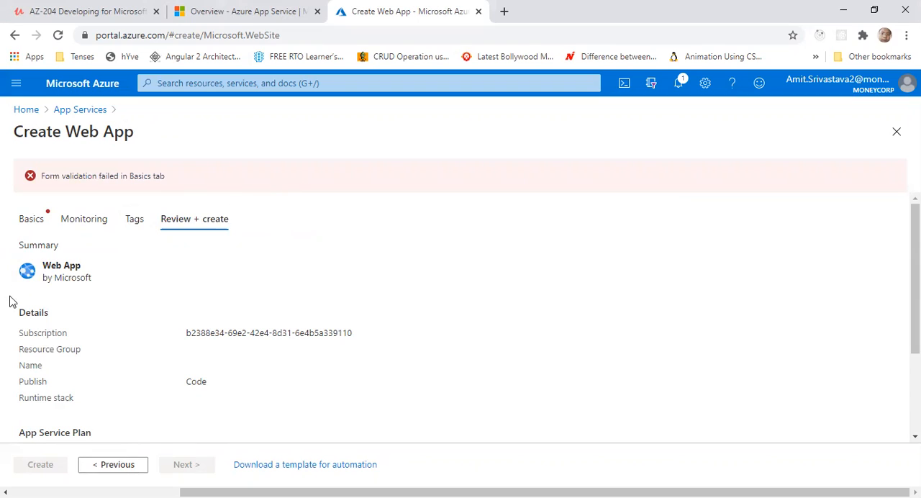
left_click_drag(42, 175, 183, 184)
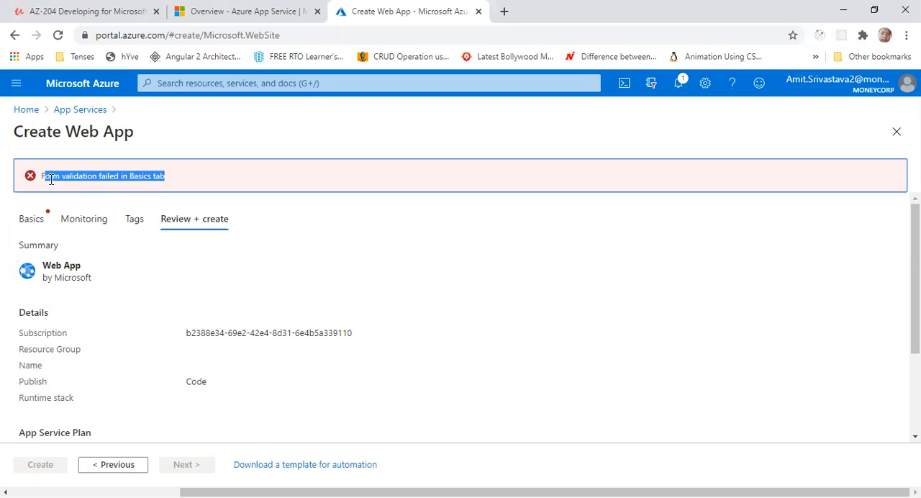
left_click(32, 218)
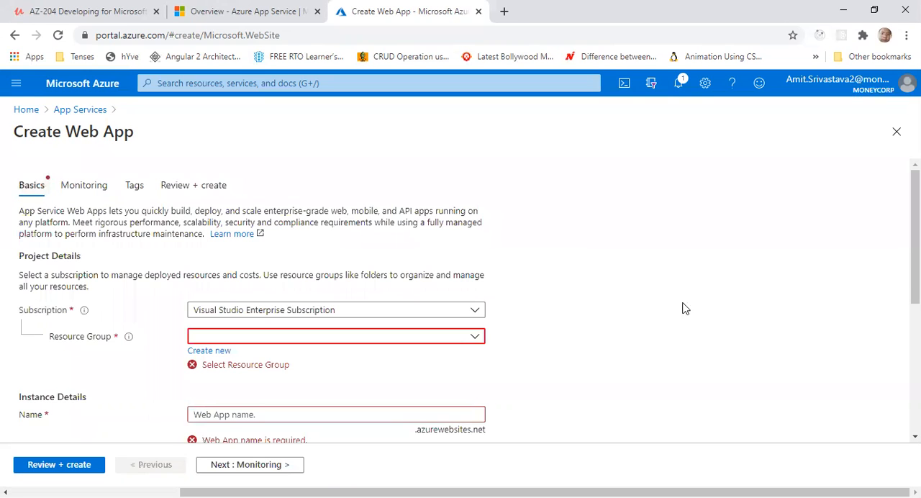
scroll(680, 358, "down", 1)
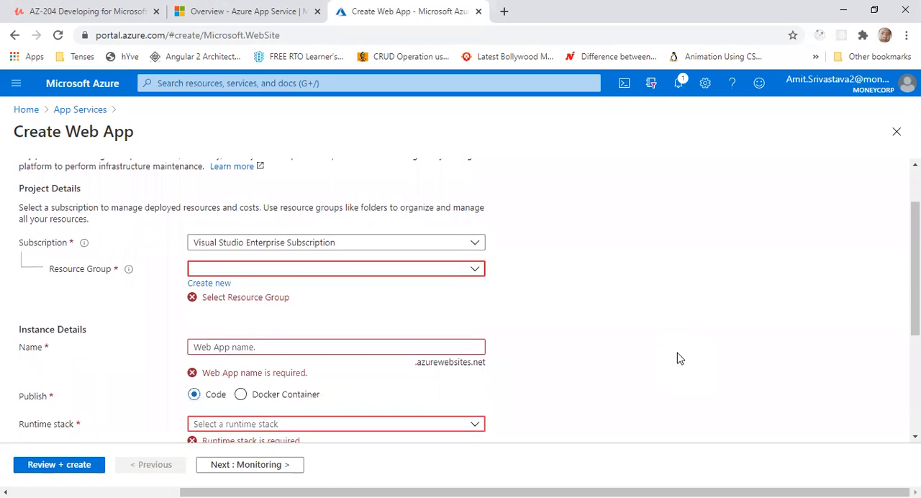
scroll(679, 358, "up", 1)
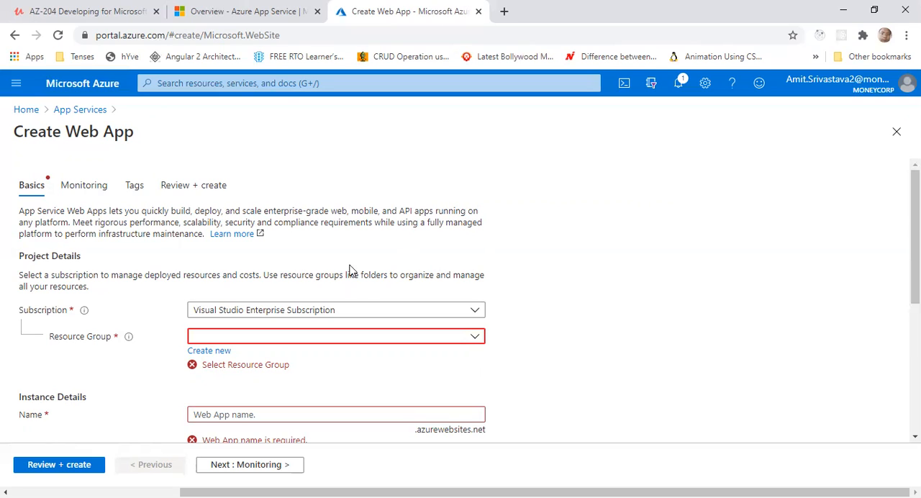
Keep the Visual Studio Enterprise Subscription and select the existing resource group RG-VMAmit for the web app
left_click(468, 311)
left_click(404, 306)
left_click(478, 339)
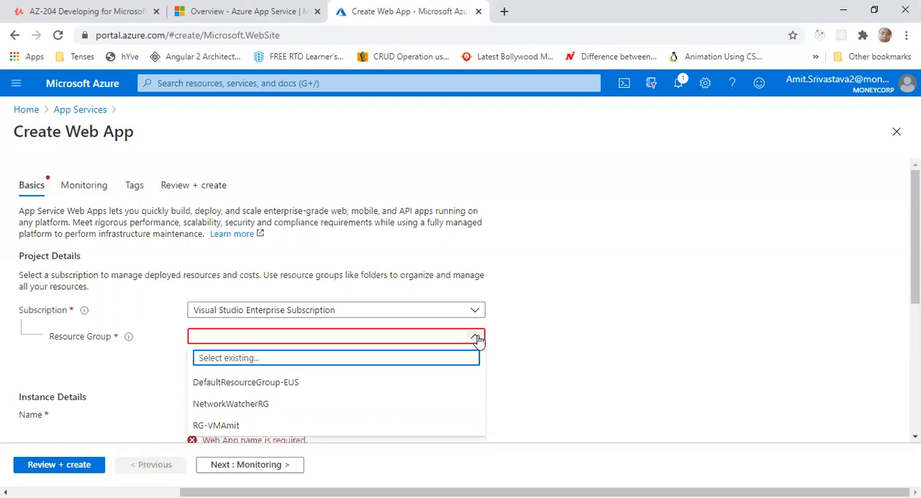
left_click(212, 429)
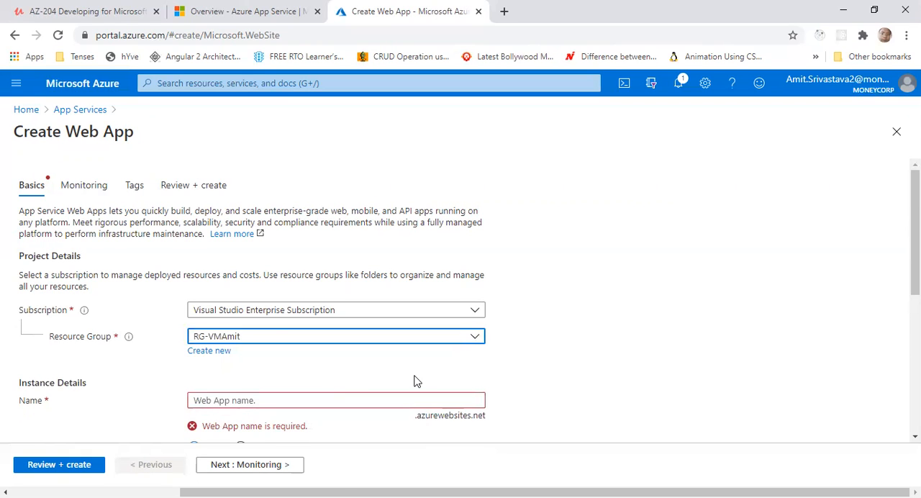
left_click(205, 352)
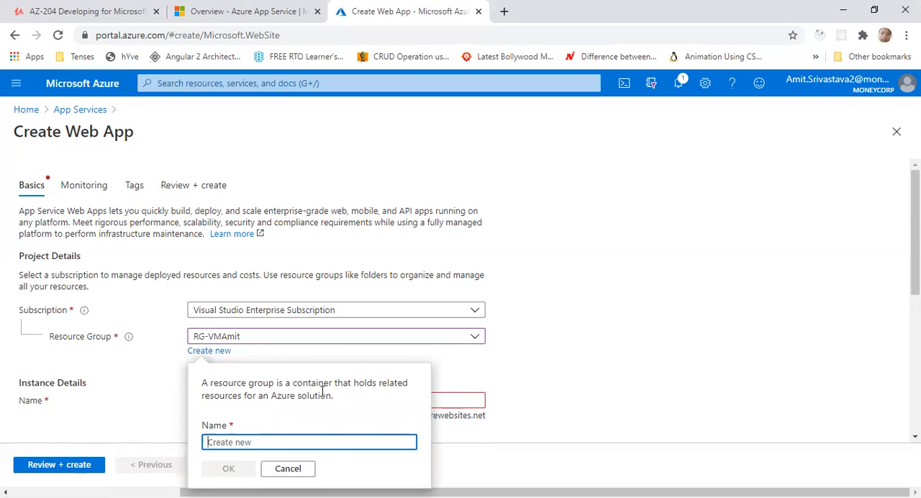
left_click(142, 362)
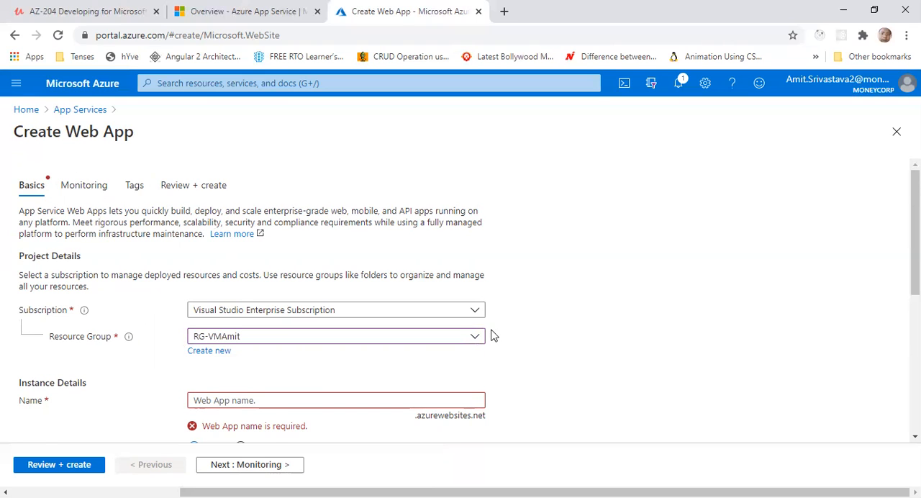
Name the web app AmitCWA in the instance details
scroll(496, 333, "down", 1)
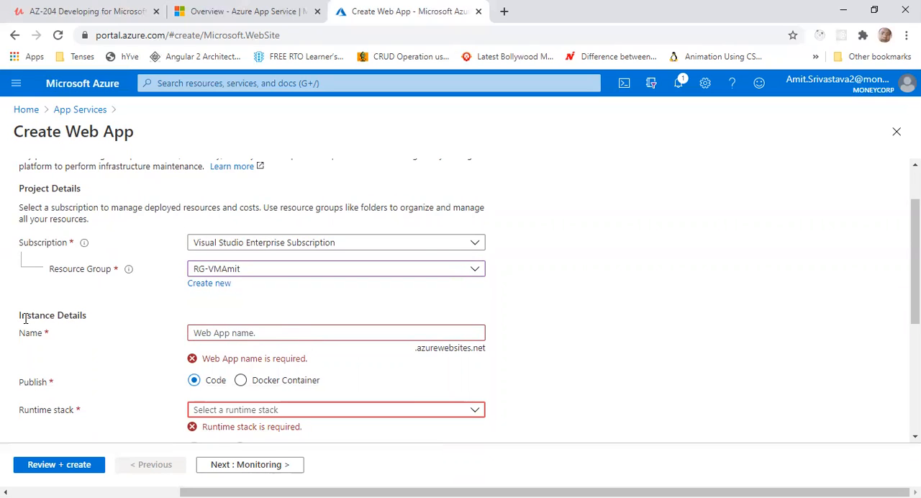
left_click_drag(24, 315, 92, 321)
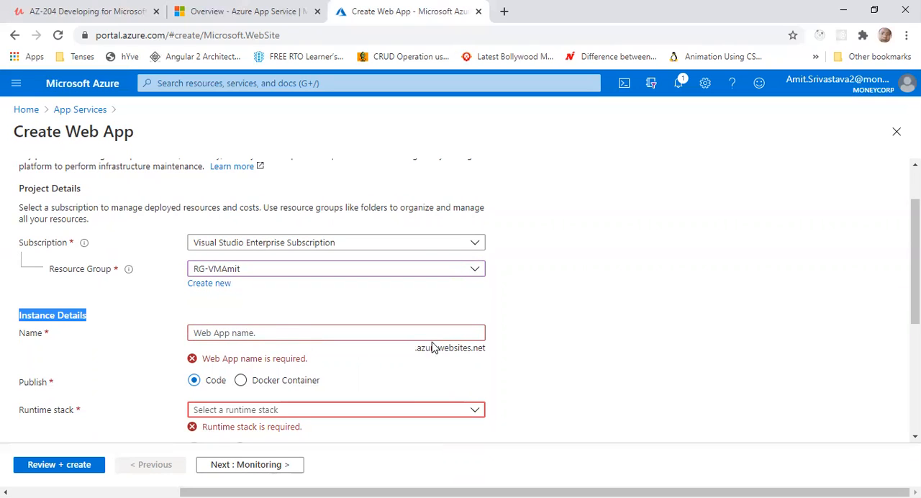
left_click(236, 334)
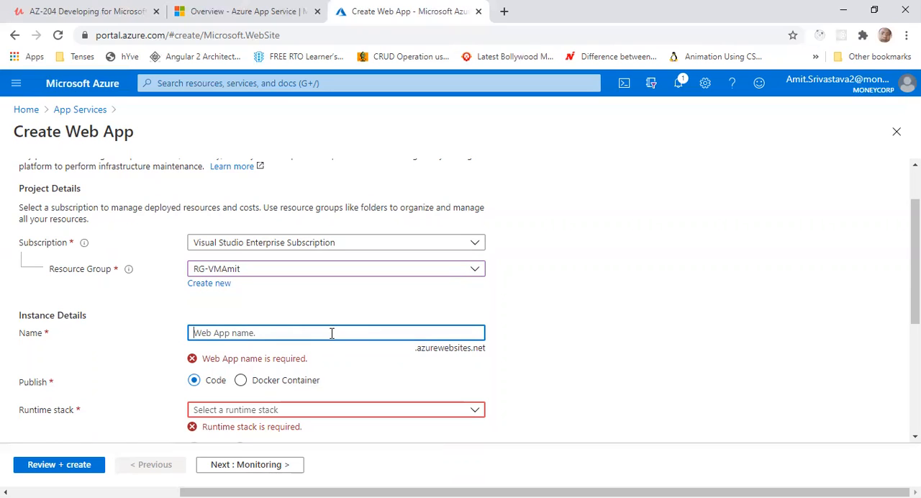
type("Amit")
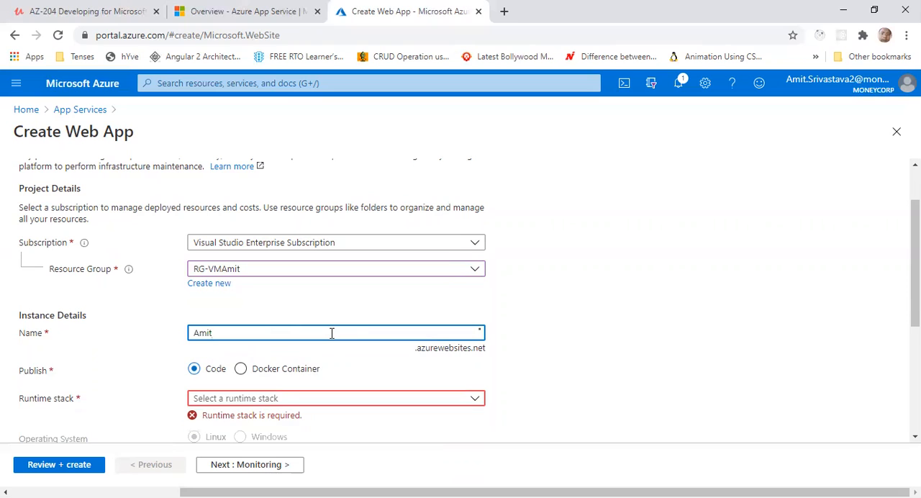
type("CWA")
Copy the web app name into the address of a new browser tab and add a period after it
double_click(225, 333)
key("ctrl+c")
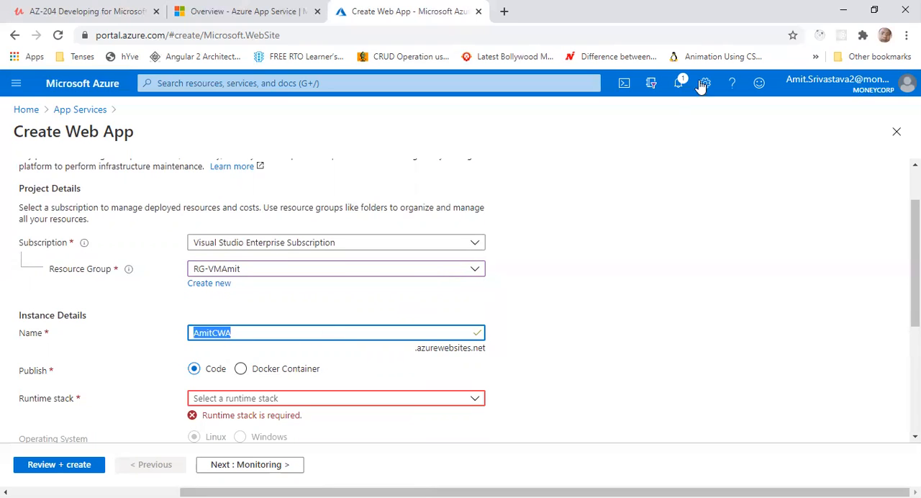
left_click(504, 11)
left_click(394, 34)
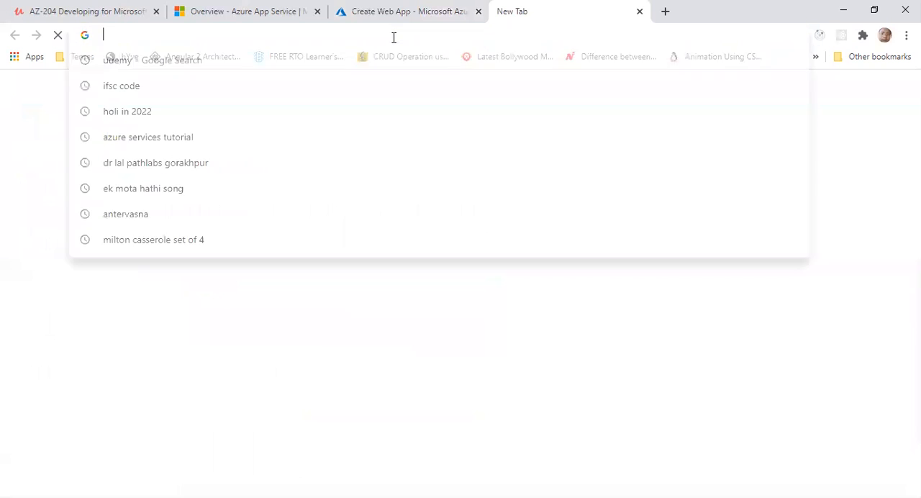
key("ctrl+v")
type(".")
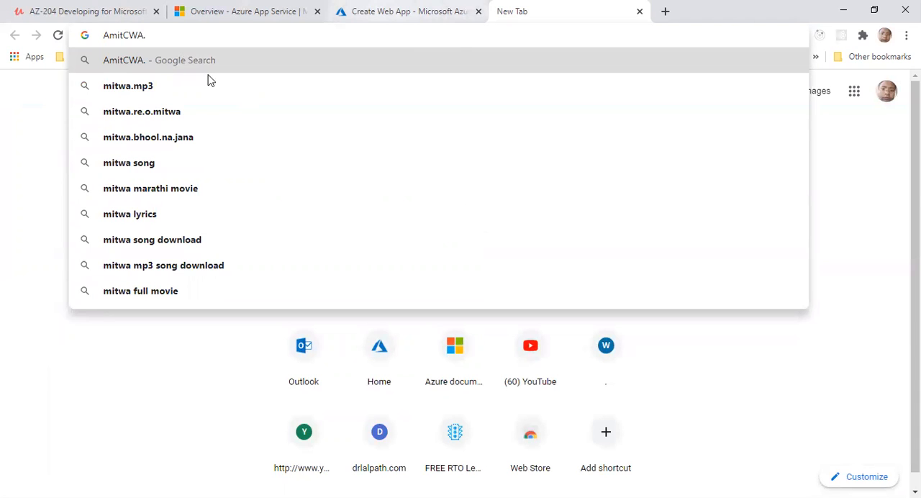
Complete the address with the copied suffix azurewebsites.net, load amitcwa.azurewebsites.net, and return to the web app form
left_click(406, 11)
left_click_drag(416, 351, 486, 351)
key("ctrl+c")
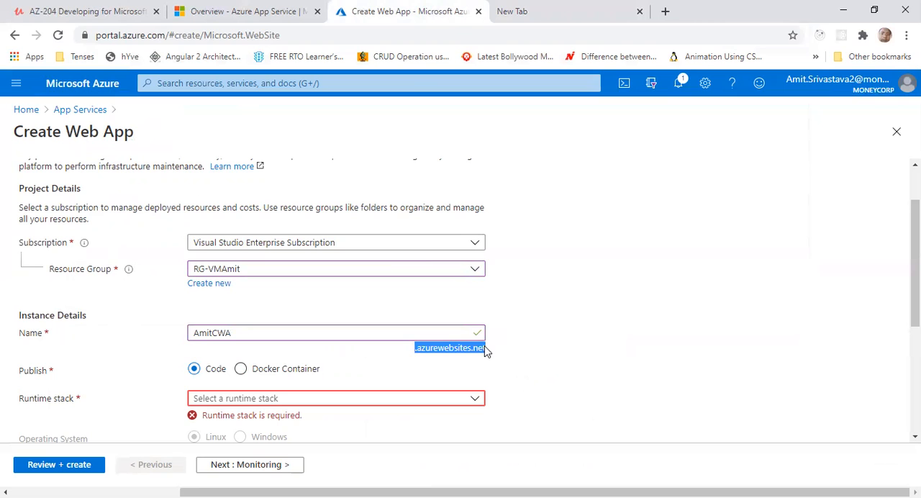
left_click(517, 24)
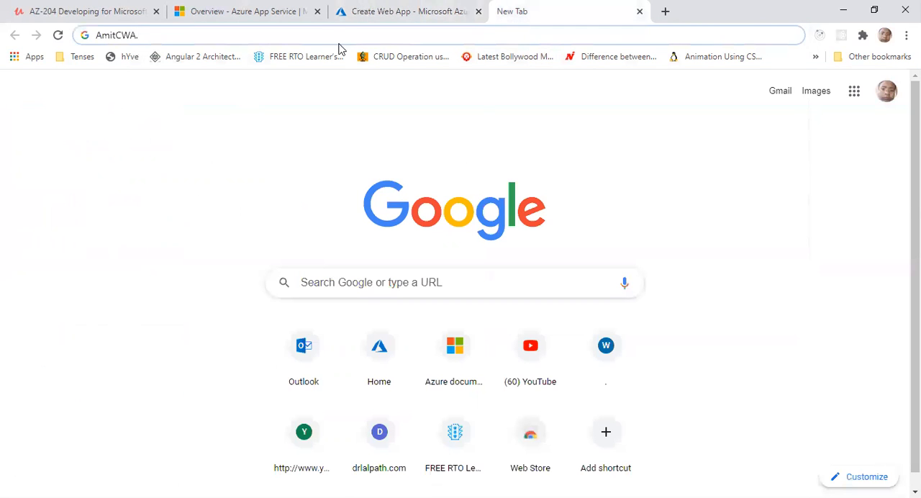
key("ctrl+v")
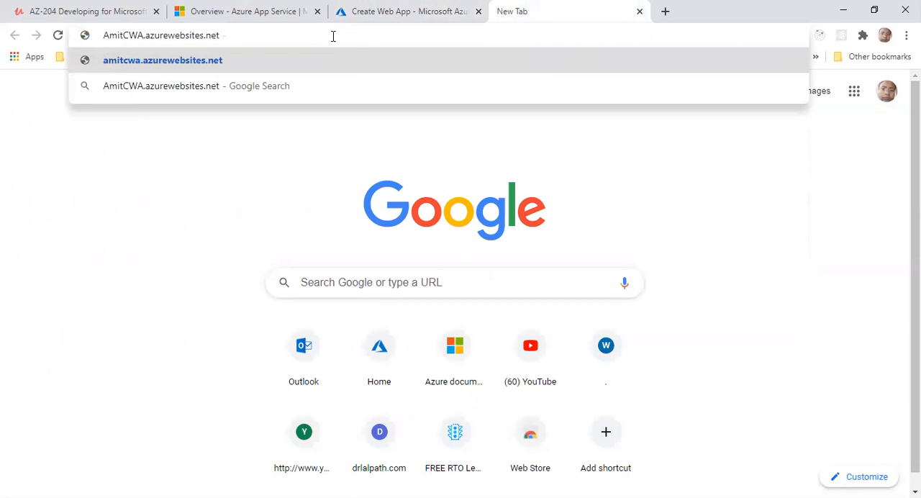
key("Return")
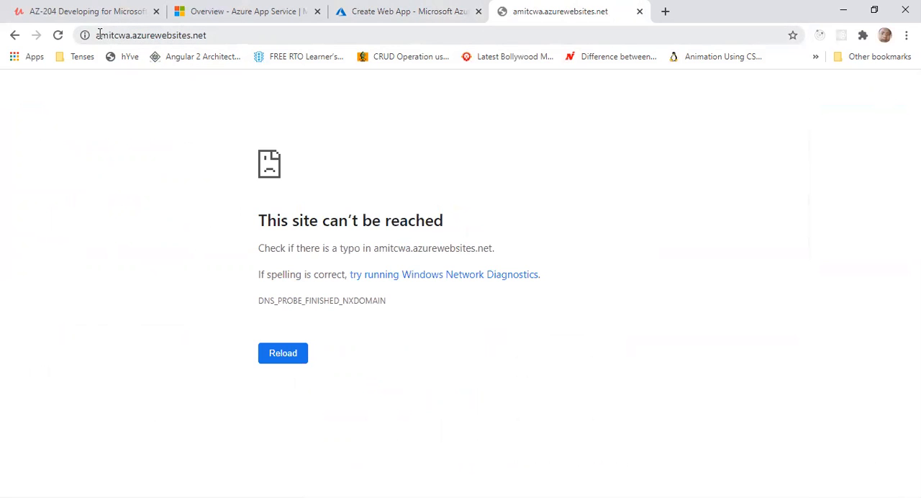
left_click(413, 19)
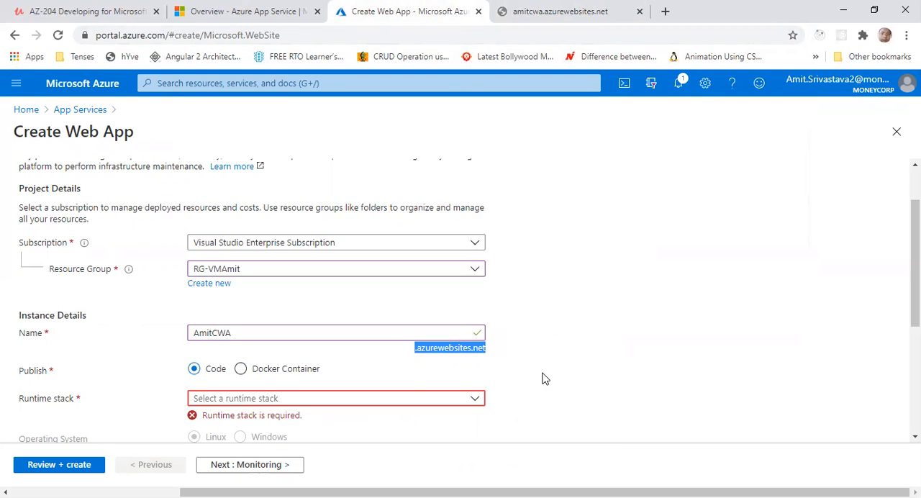
Check the amitcwa.azurewebsites.net page again and return to the instance details of the web app form
left_click(545, 13)
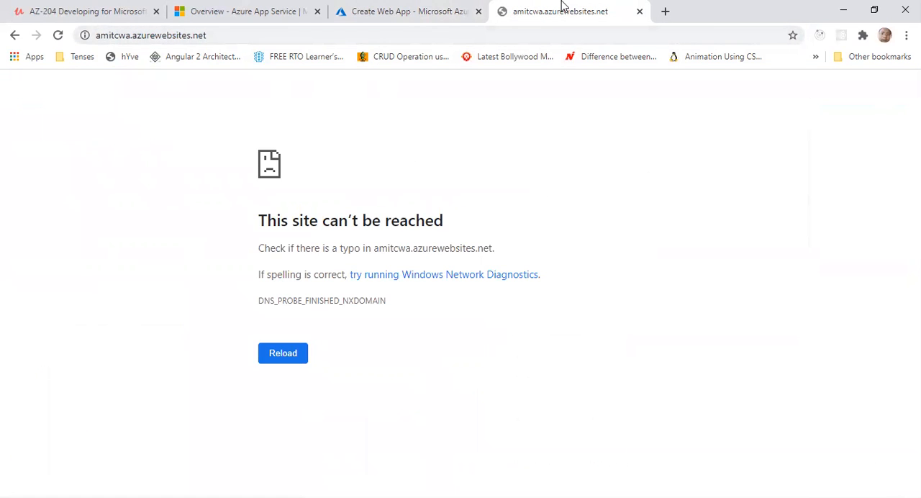
left_click(446, 13)
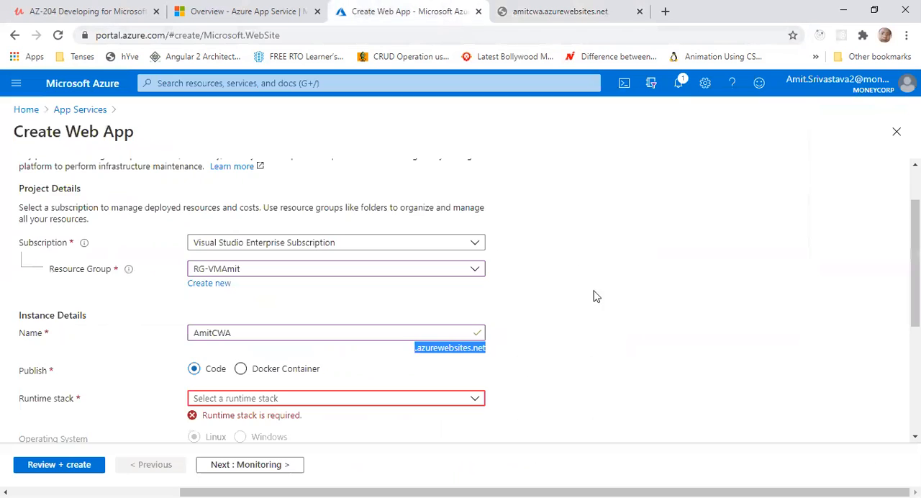
scroll(603, 324, "down", 2)
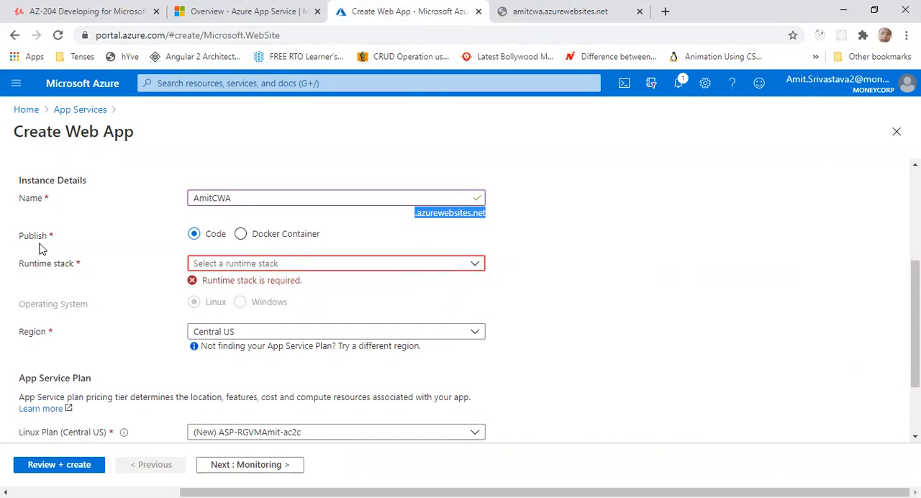
Compare the form settings for the Docker Container and Code publish options, leaving Code selected
left_click(240, 236)
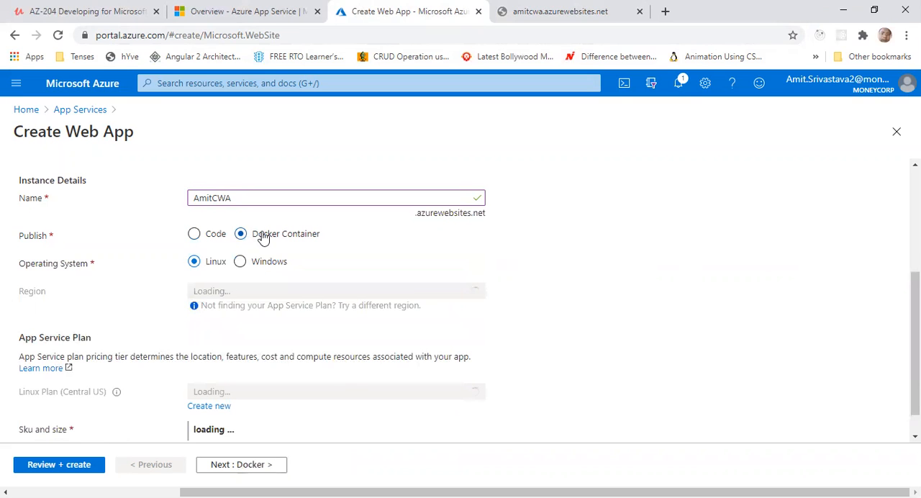
left_click(203, 236)
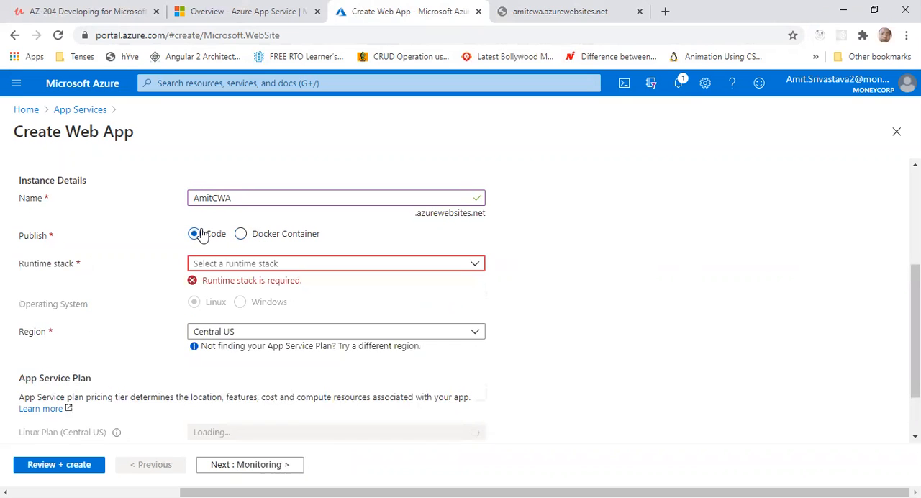
left_click(240, 235)
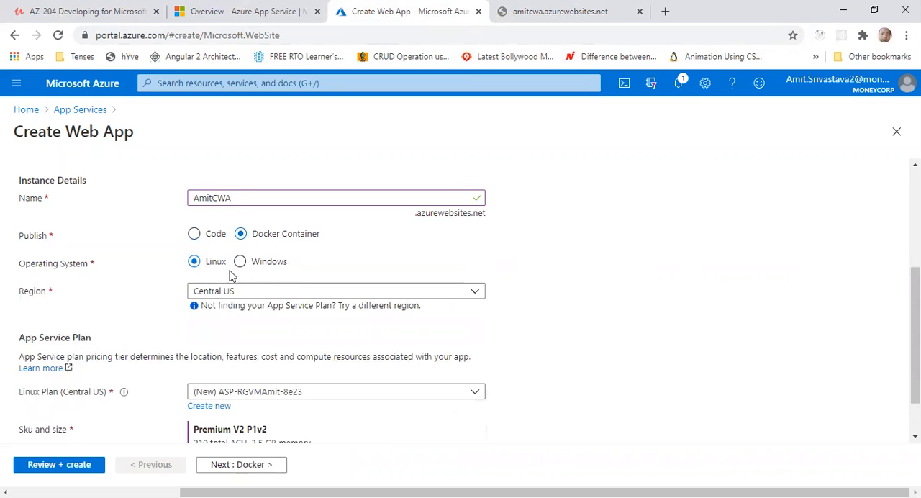
left_click(195, 238)
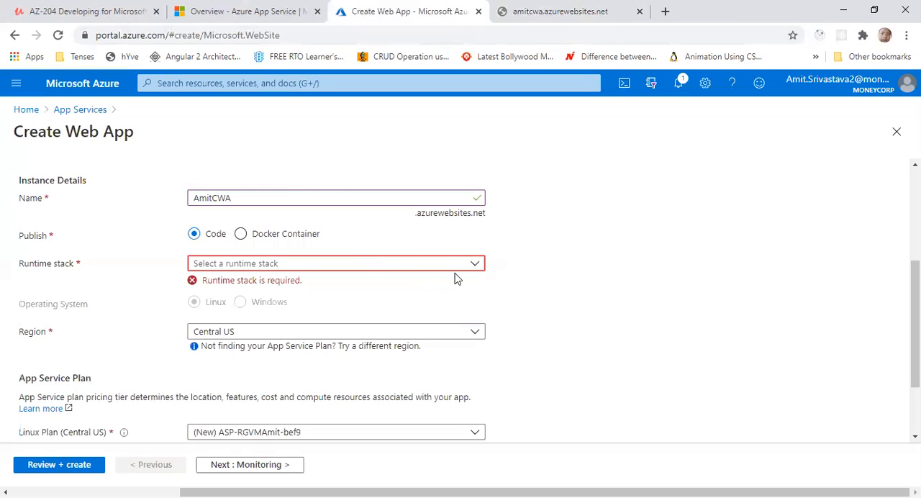
Look through the available runtime stacks and select ASP.NET V4.8 for the web app
left_click(466, 268)
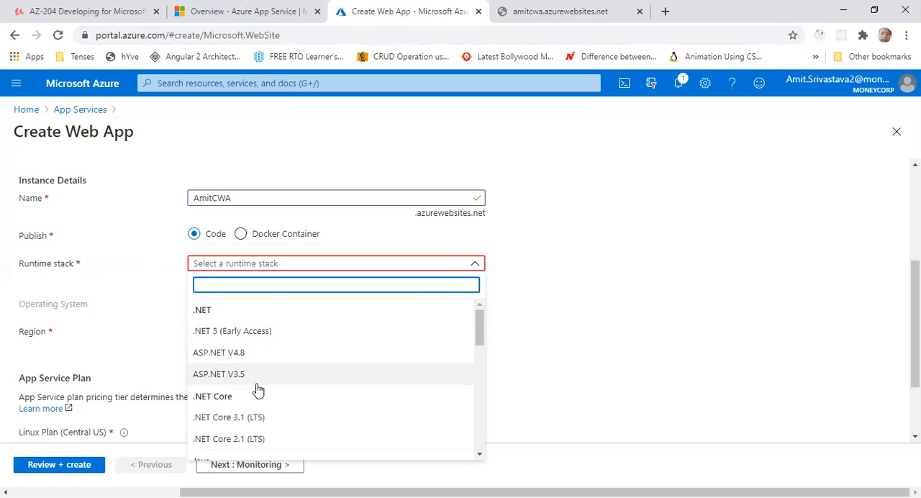
scroll(258, 378, "down", 2)
scroll(250, 376, "down", 5)
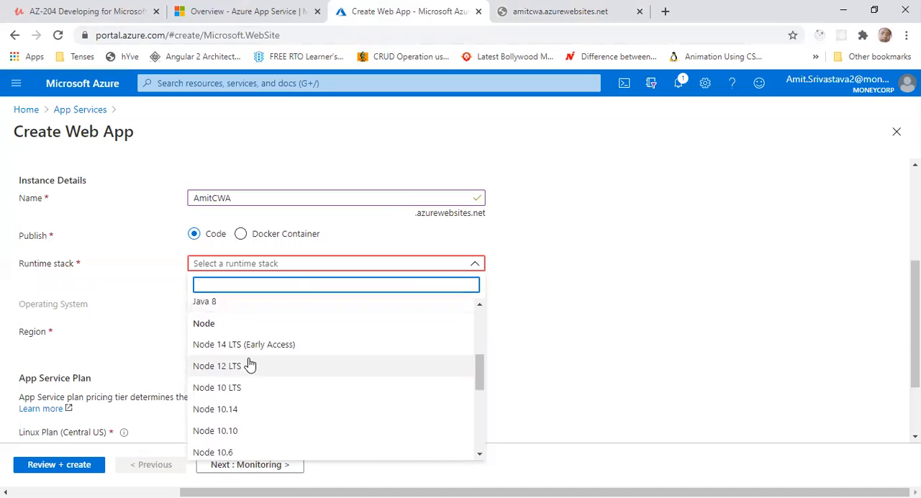
scroll(247, 403, "down", 1)
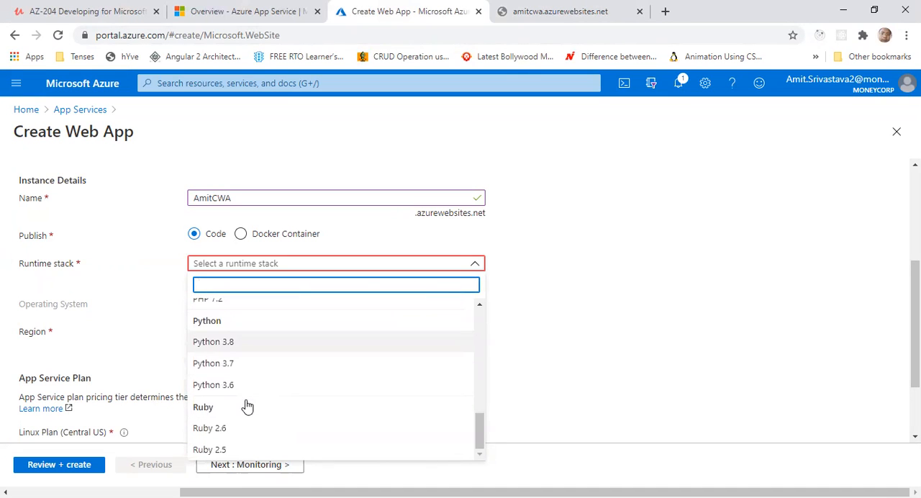
scroll(276, 389, "up", 5)
scroll(276, 388, "up", 5)
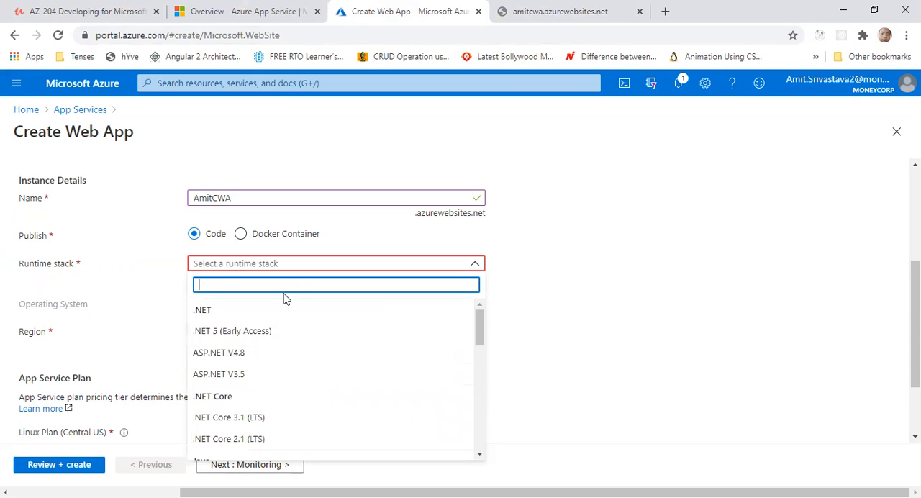
left_click(236, 357)
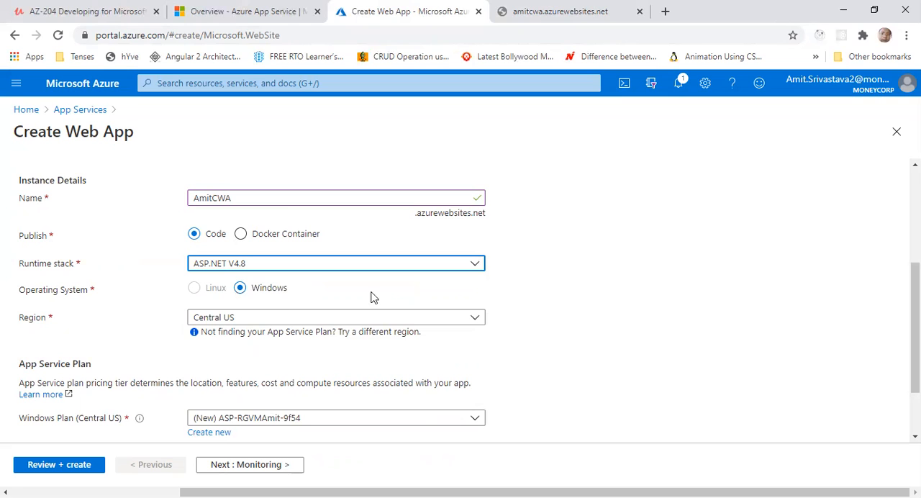
Set the web app's region to East US
left_click(441, 322)
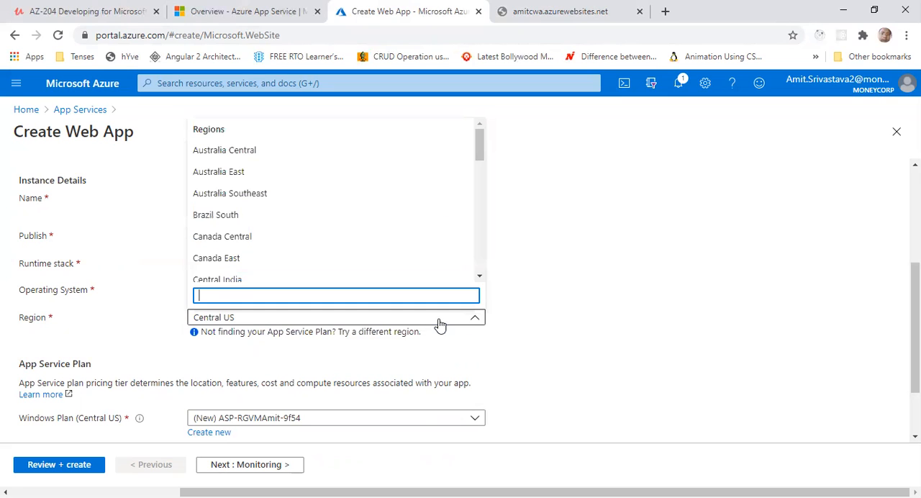
scroll(317, 248, "down", 3)
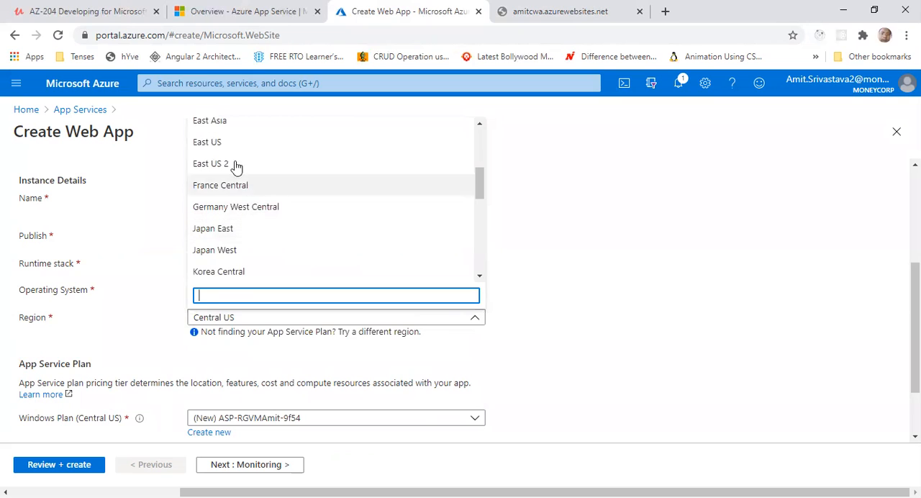
left_click(216, 149)
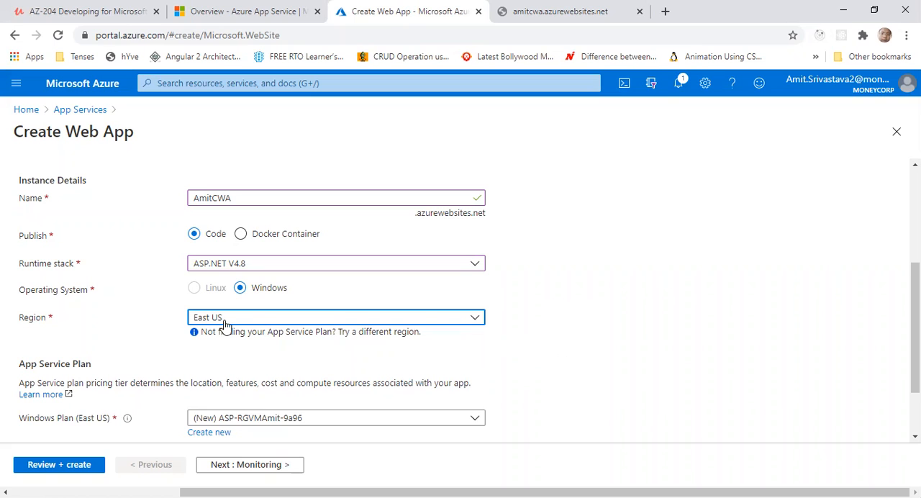
Create a new App Service plan named ASP-RGCWPAmit for the web app
scroll(575, 376, "down", 1)
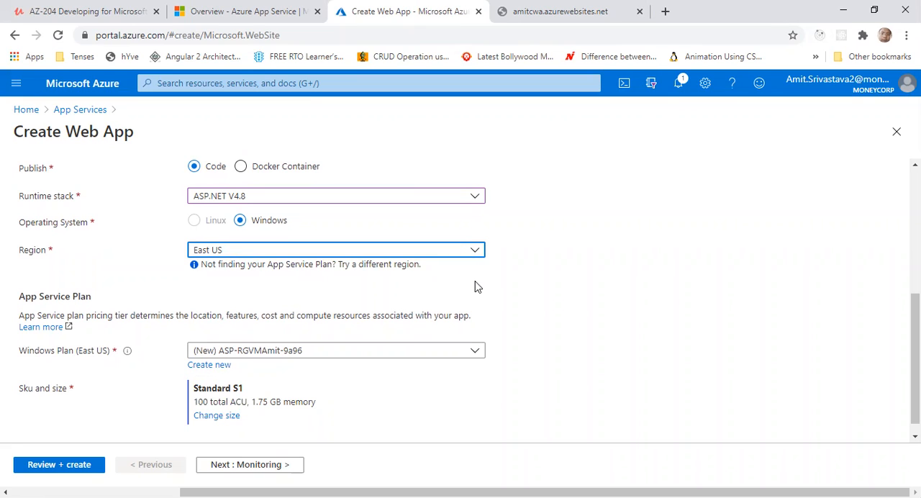
left_click_drag(20, 296, 88, 296)
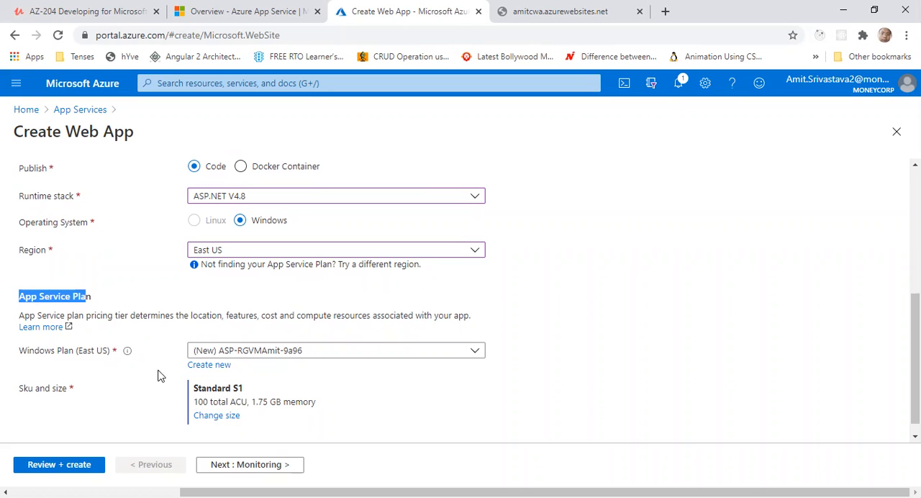
left_click(209, 365)
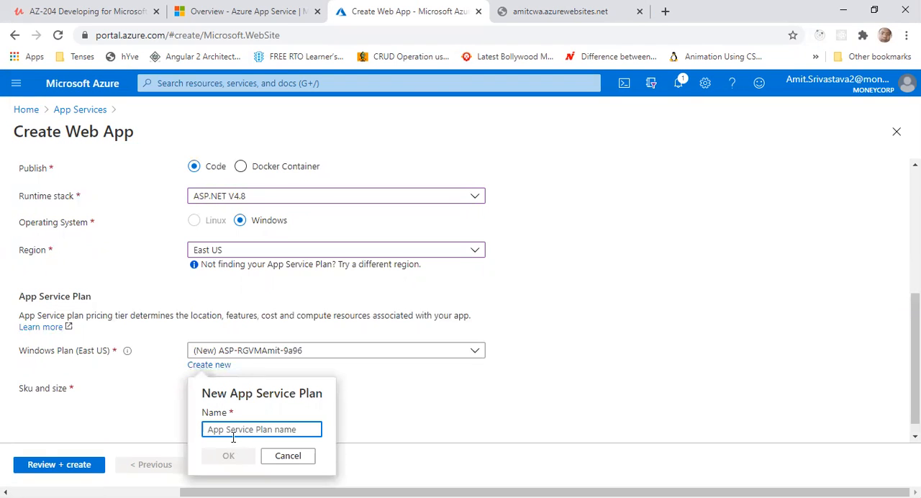
type("A")
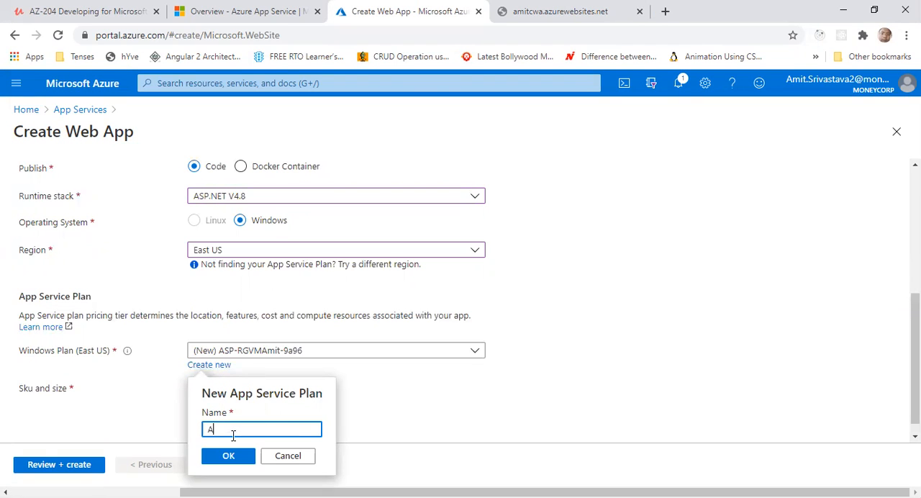
type("SP-RGV")
key("BackSpace")
type("CWPAmit")
left_click(227, 458)
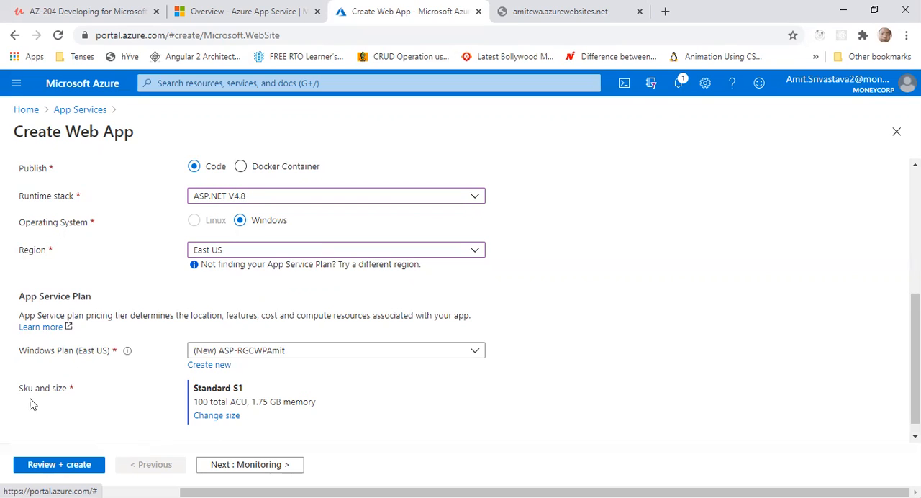
Open the plan's size selection and look through the Dev / Test, Production and Isolated categories, returning to Dev / Test
left_click_drag(19, 391, 66, 394)
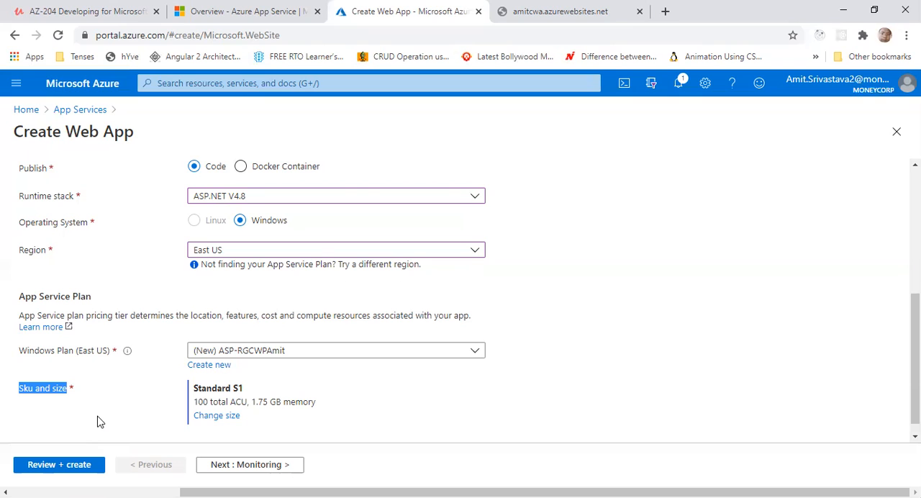
left_click(215, 419)
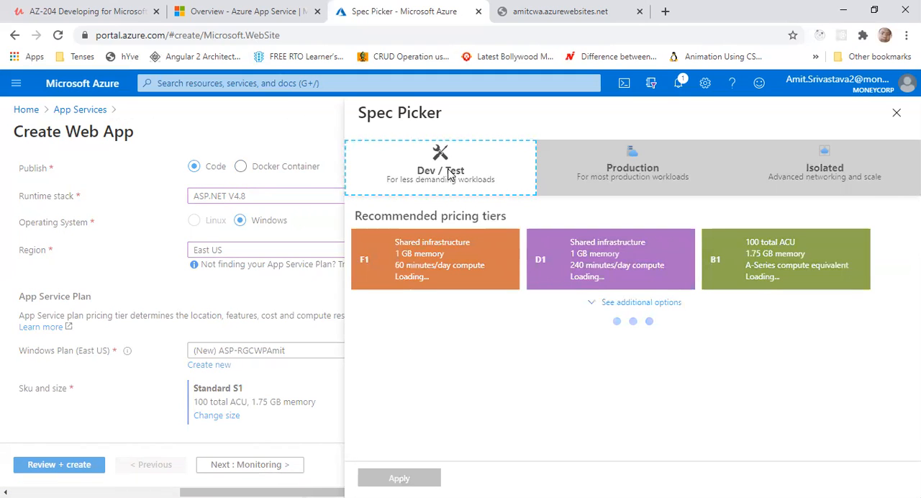
left_click(445, 179)
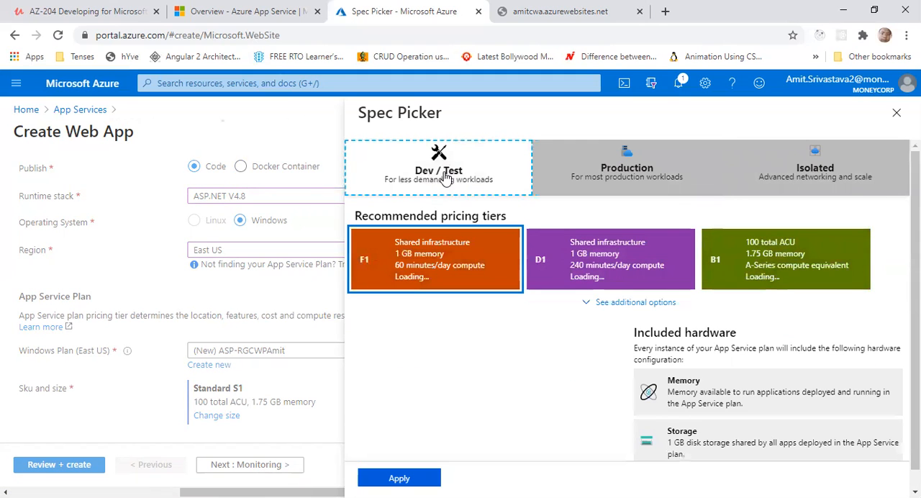
left_click(583, 180)
left_click(798, 175)
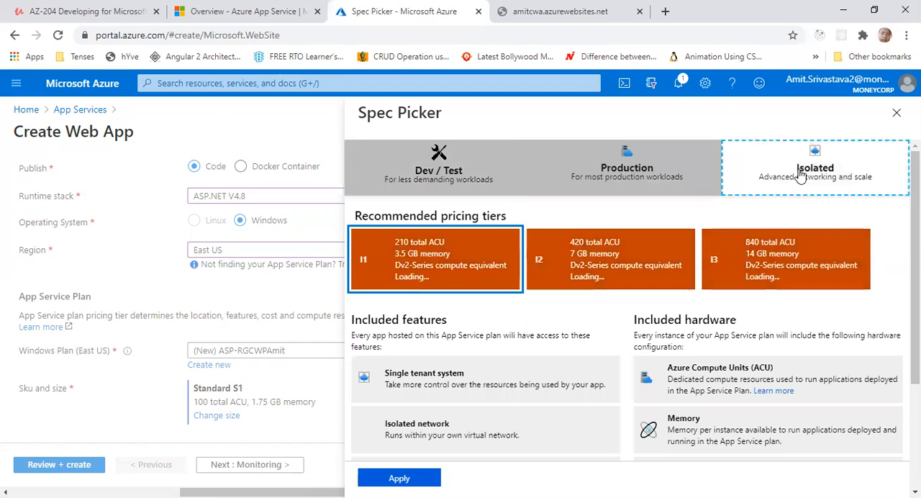
left_click(469, 184)
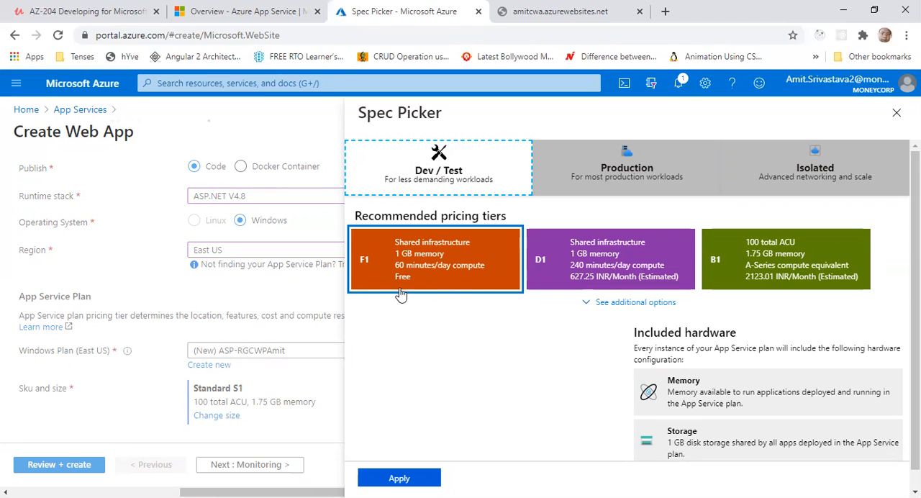
Compare the features, hardware and prices of the F1, D1 and B1 pricing tiers for Dev / Test
left_click(544, 271)
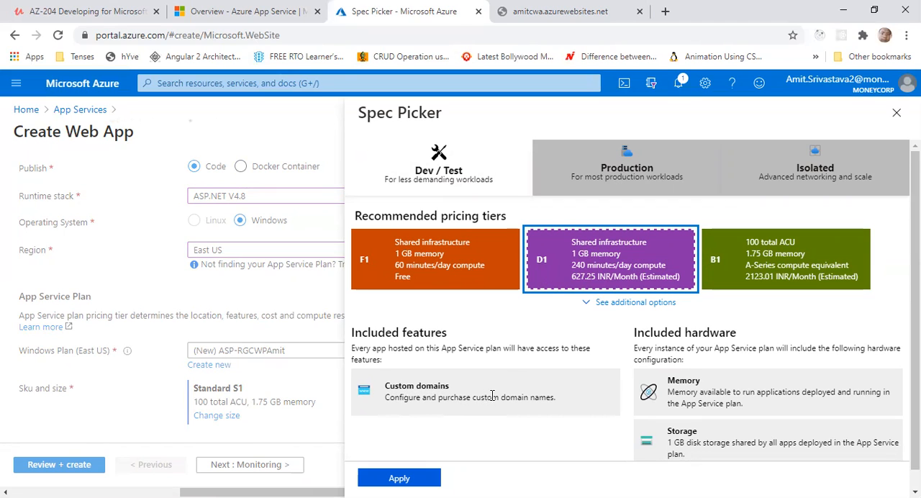
left_click(755, 248)
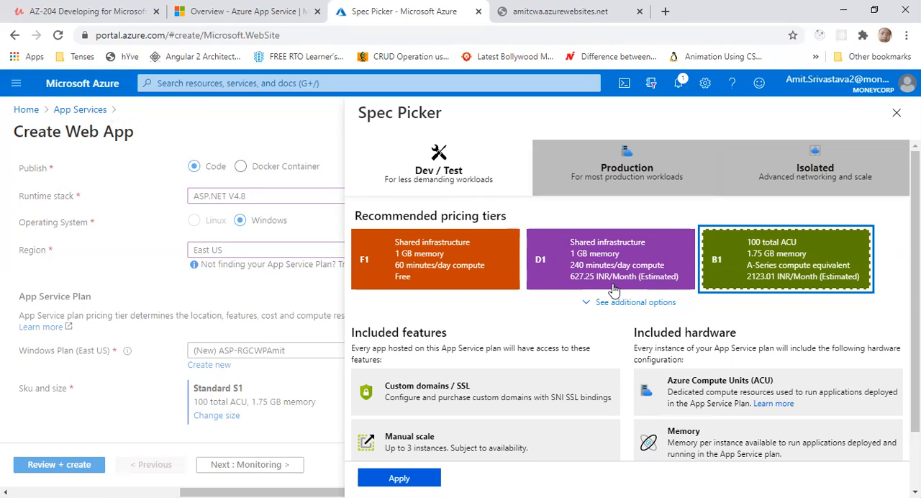
left_click(577, 276)
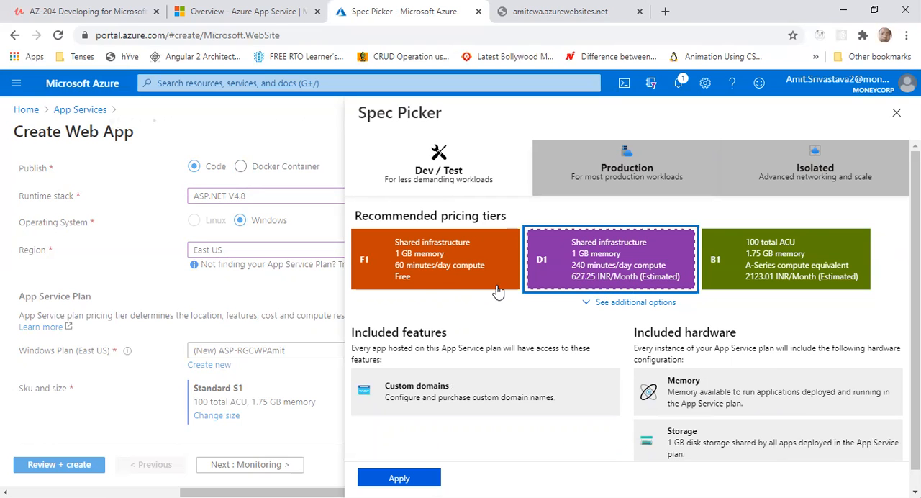
left_click(444, 280)
left_click(579, 284)
left_click(755, 283)
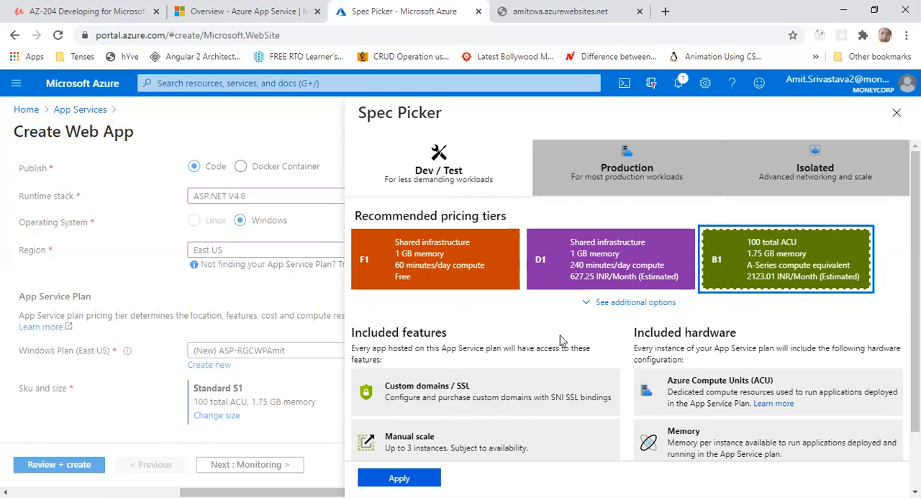
Switch the size selection to the Production category and look through its recommended and additional pricing tiers
left_click(591, 183)
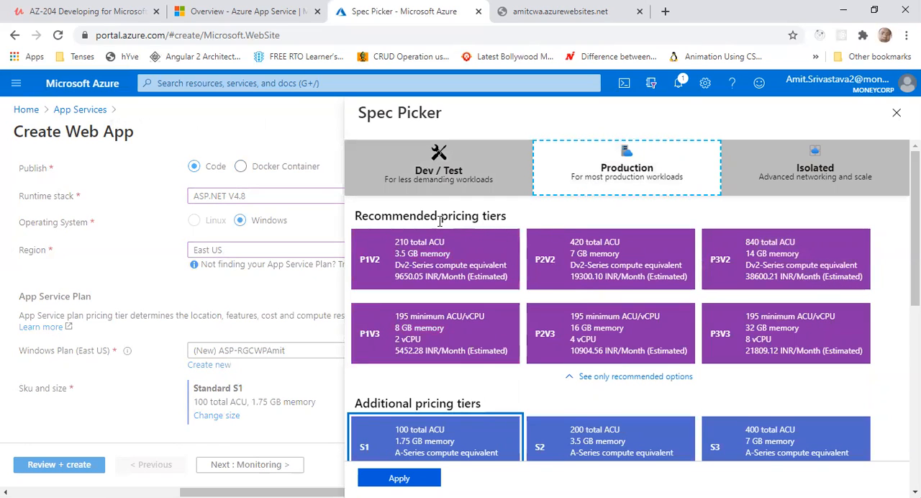
left_click_drag(440, 216, 507, 216)
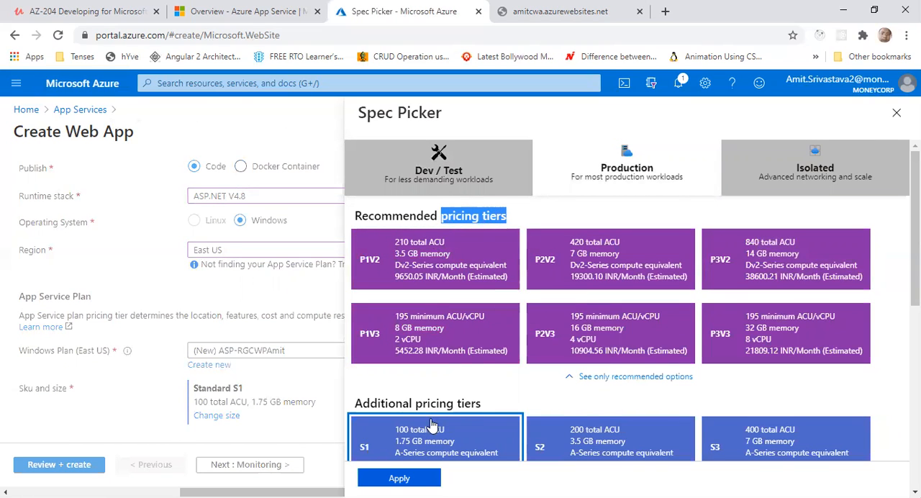
left_click_drag(397, 403, 544, 383)
scroll(544, 383, "down", 4)
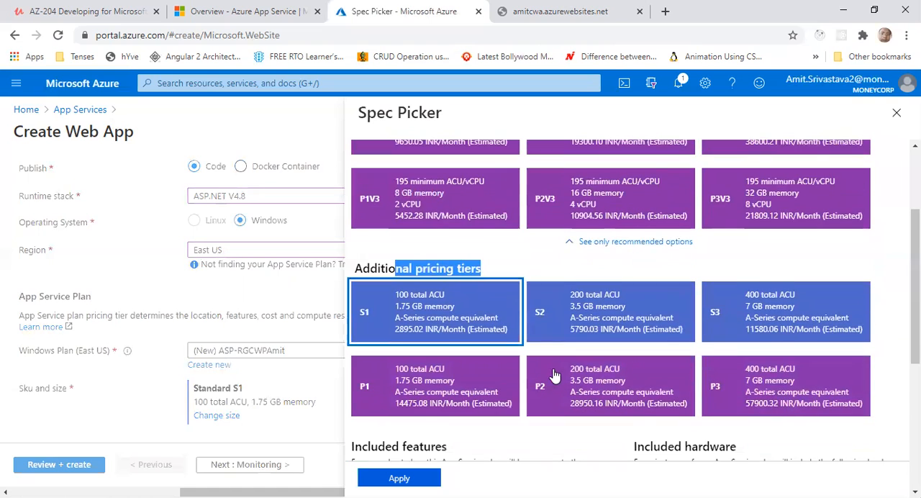
scroll(522, 299, "up", 4)
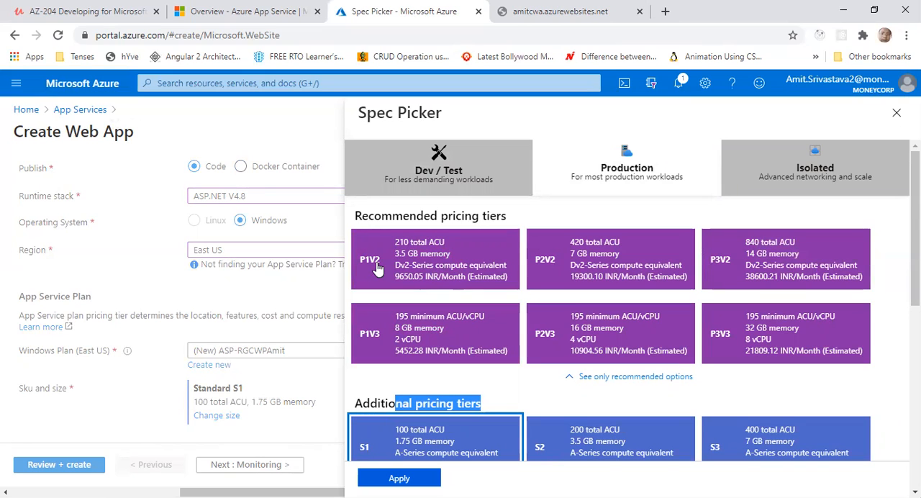
Compare the recommended Production pricing tiers P1V2, P2V2, P3V2, P1V3, P2V3 and P3V3
left_click(428, 269)
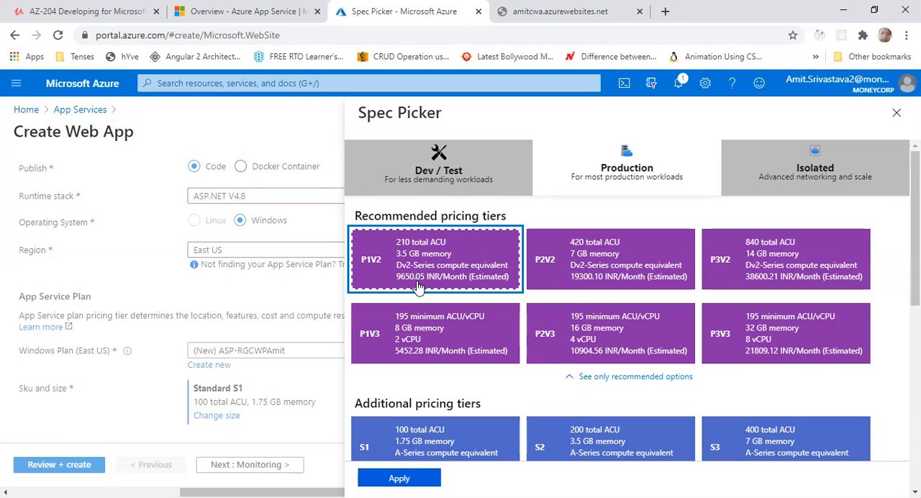
left_click(575, 262)
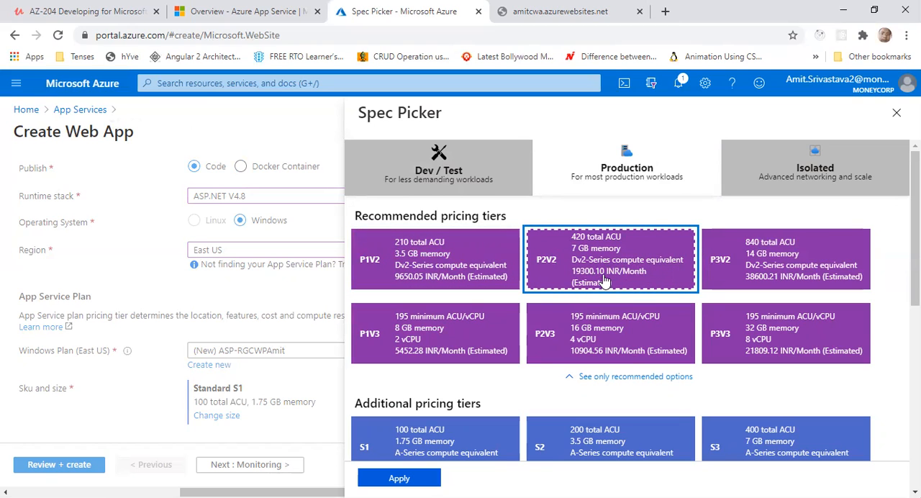
left_click(741, 273)
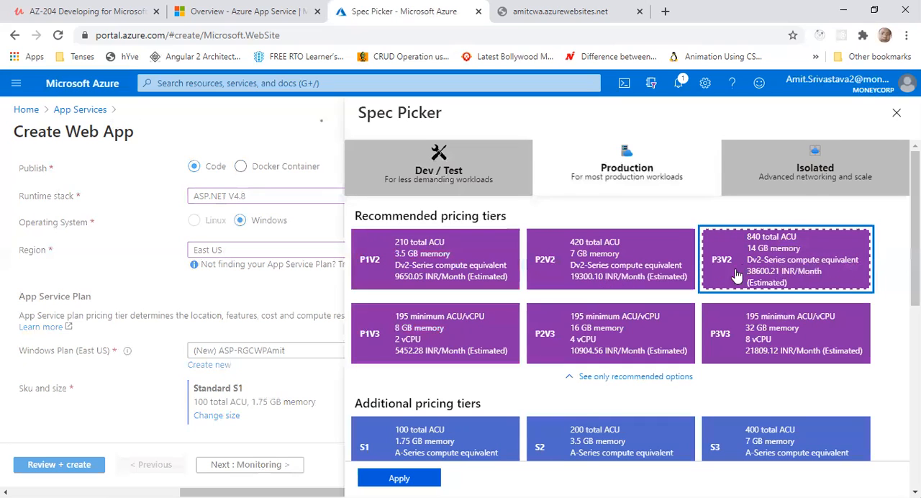
left_click(451, 340)
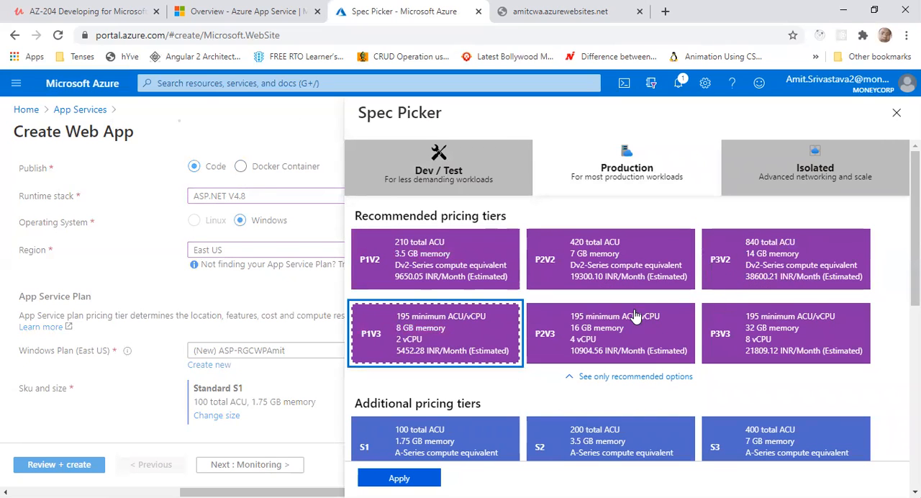
left_click(610, 339)
left_click(736, 337)
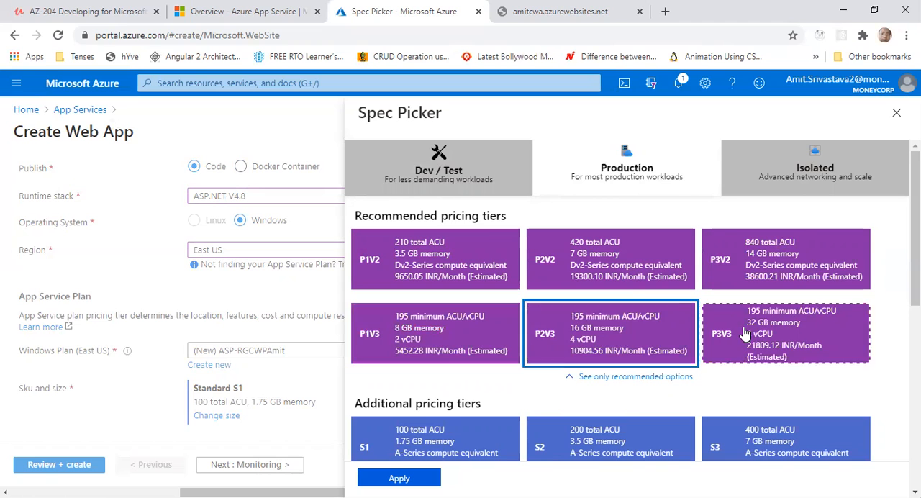
Compare the additional Production pricing tiers S1, S2, S3, P1, P2 and P3
scroll(766, 317, "down", 1)
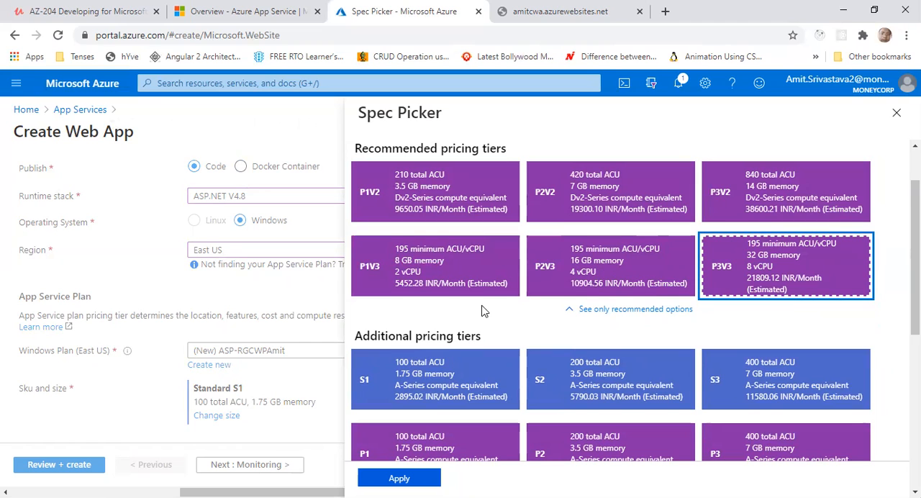
scroll(482, 313, "down", 1)
left_click(451, 329)
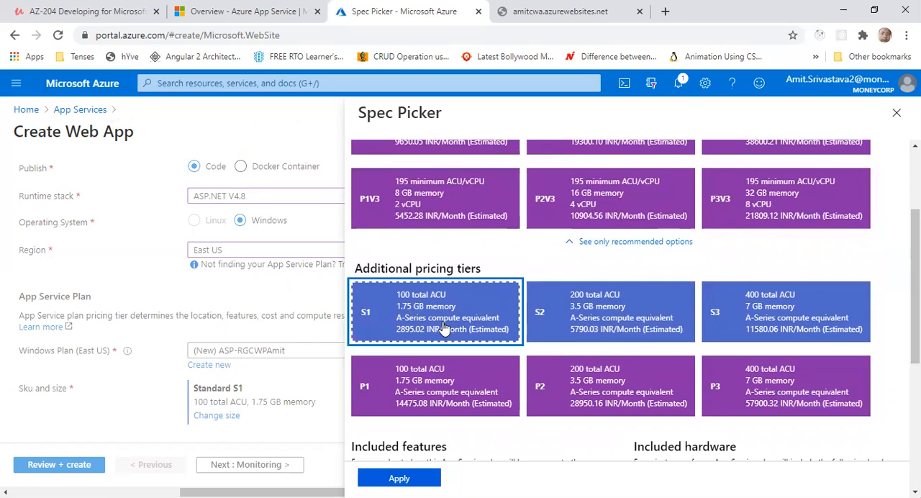
left_click(581, 328)
left_click(775, 329)
left_click(433, 394)
left_click(591, 394)
left_click(761, 395)
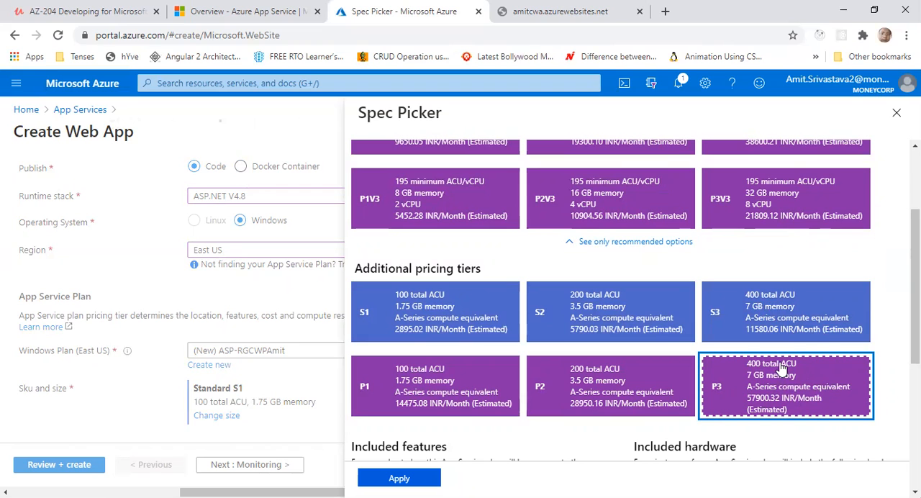
View the Isolated pricing tiers, then return to Production and examine the features and hardware included there
scroll(781, 368, "up", 2)
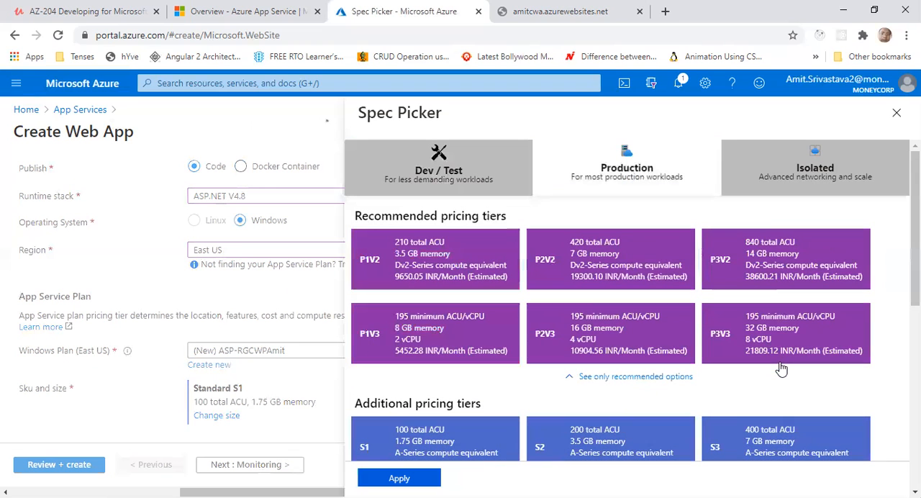
left_click(771, 187)
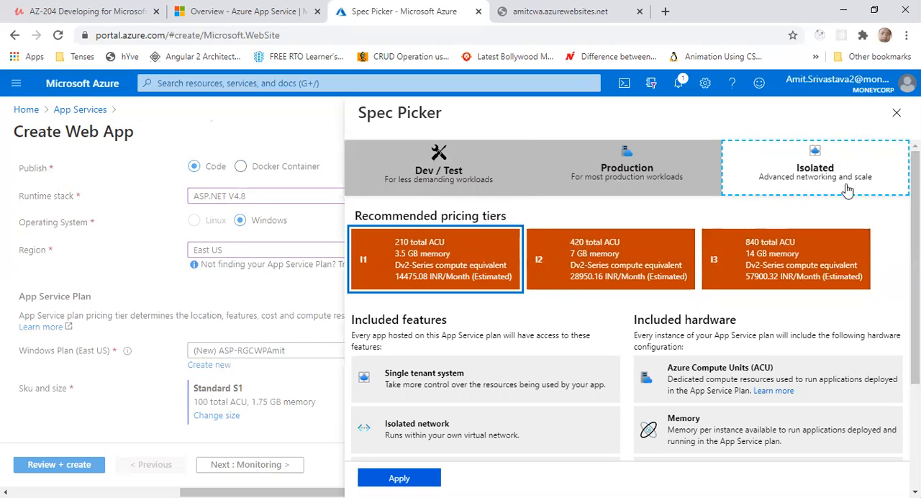
left_click(591, 186)
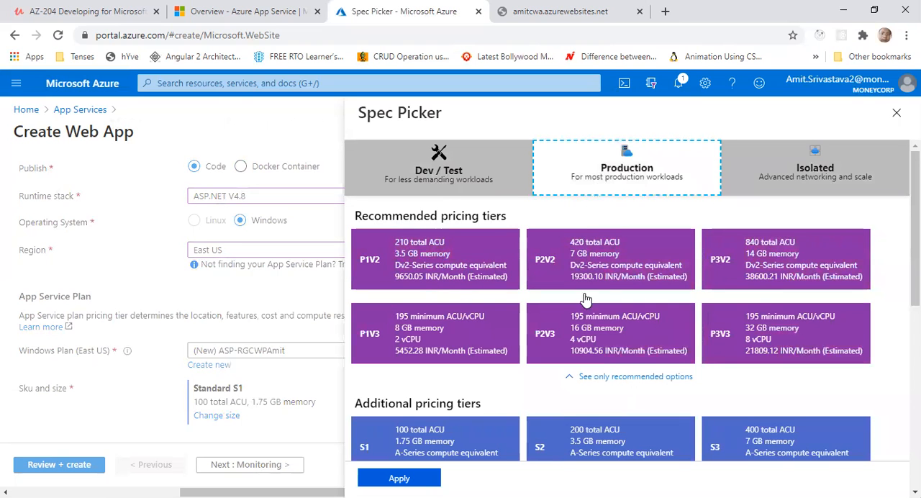
scroll(581, 316, "down", 2)
scroll(506, 424, "down", 4)
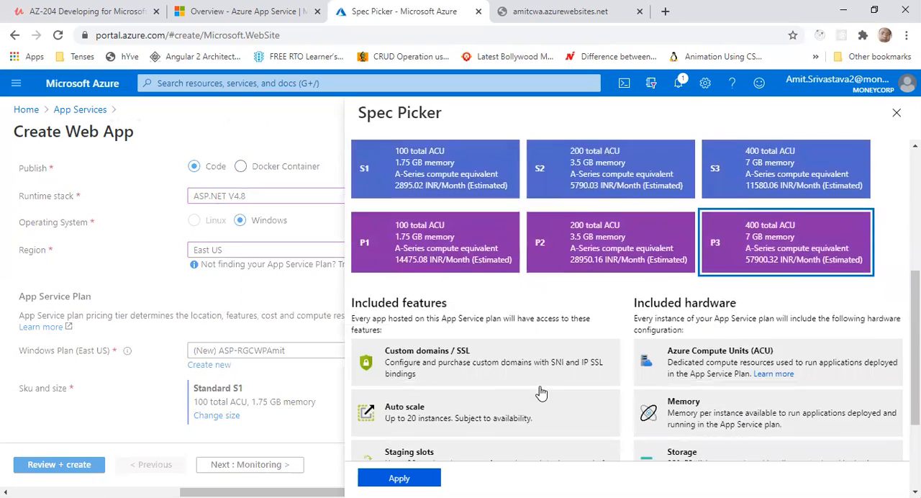
scroll(473, 329, "up", 6)
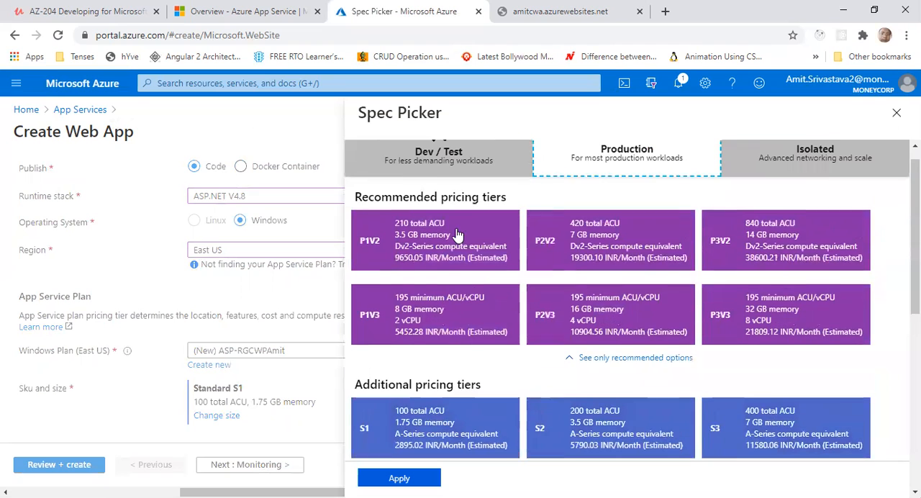
Compare the Dev / Test tiers with the Production category's tiers, included features and hardware
left_click(442, 178)
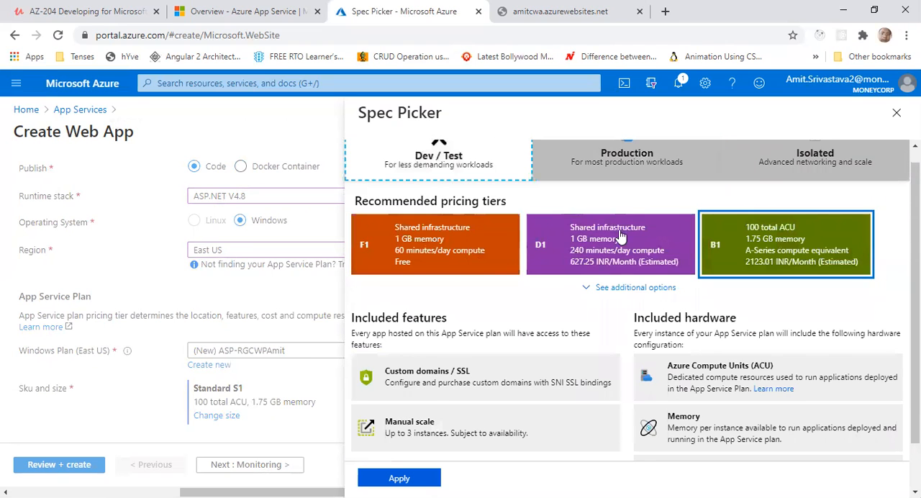
left_click(586, 177)
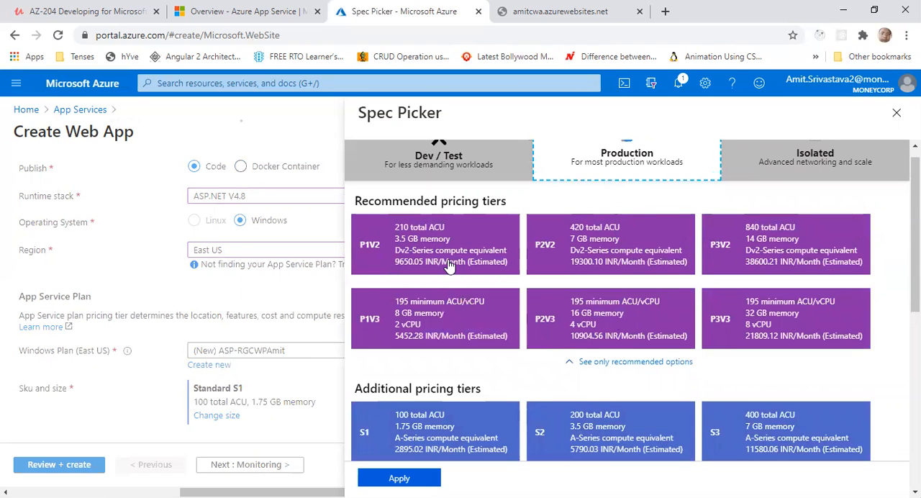
scroll(612, 292, "up", 1)
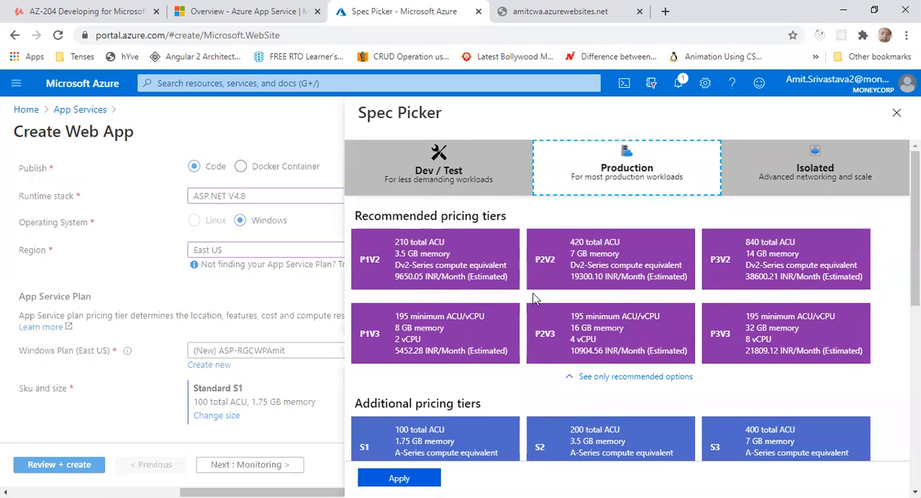
scroll(472, 382, "down", 2)
scroll(472, 383, "down", 4)
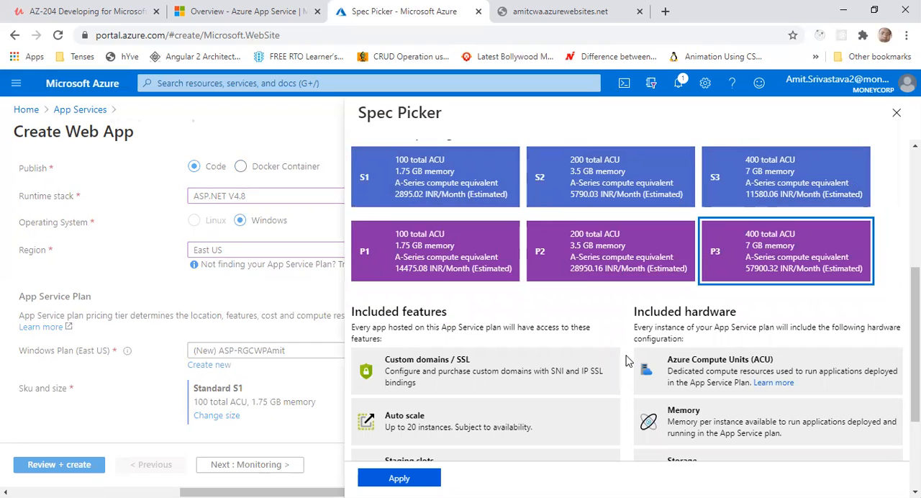
scroll(472, 312, "up", 6)
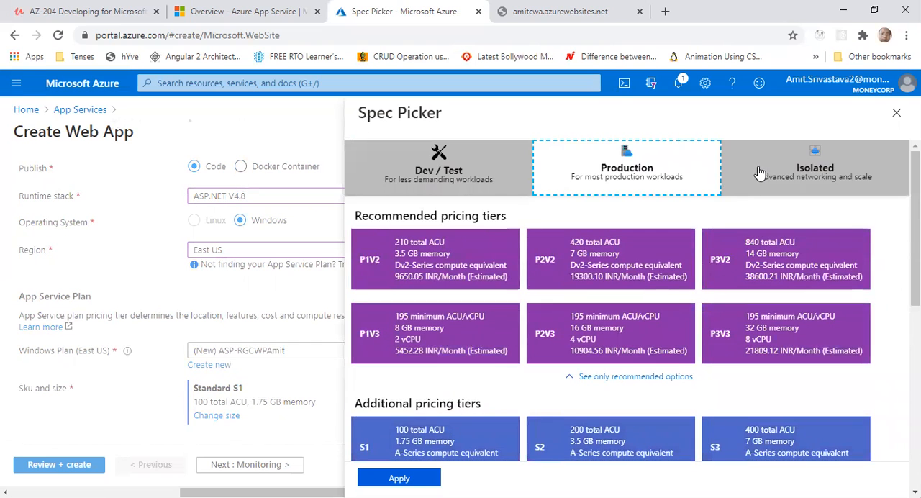
Examine the Isolated category's pricing tiers with their included features and hardware
left_click(756, 179)
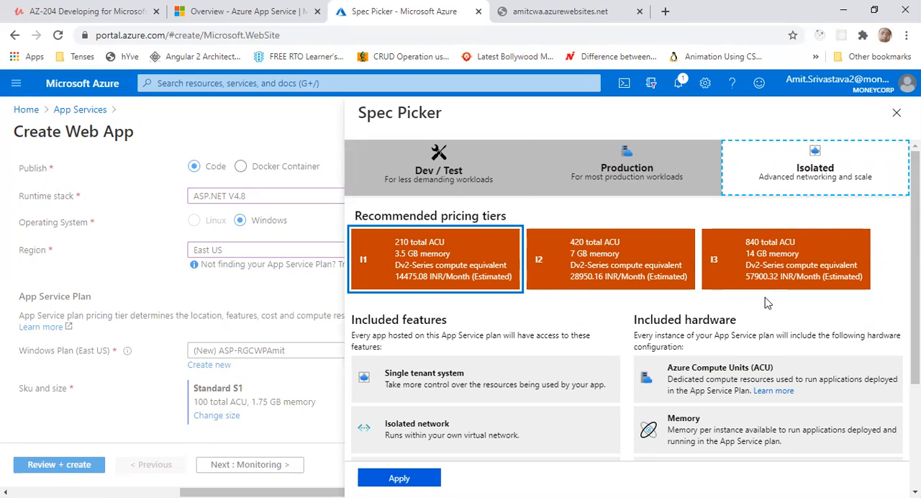
scroll(504, 362, "down", 3)
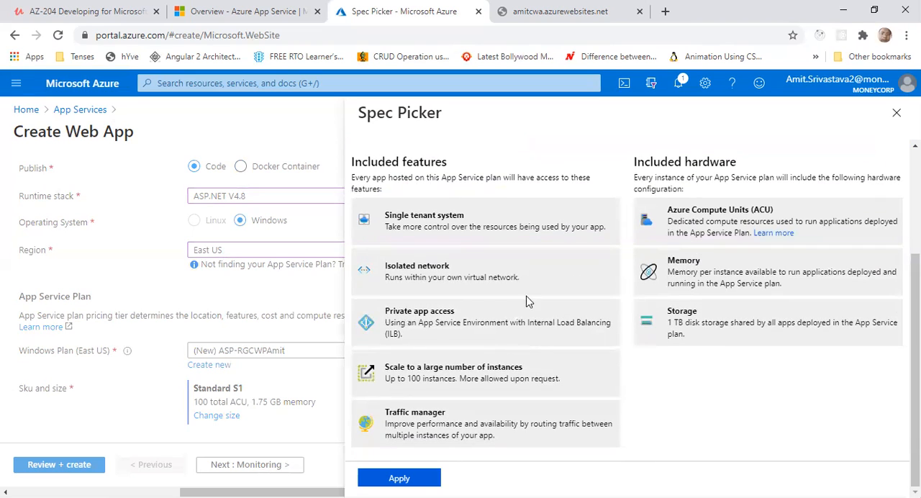
scroll(560, 399, "up", 3)
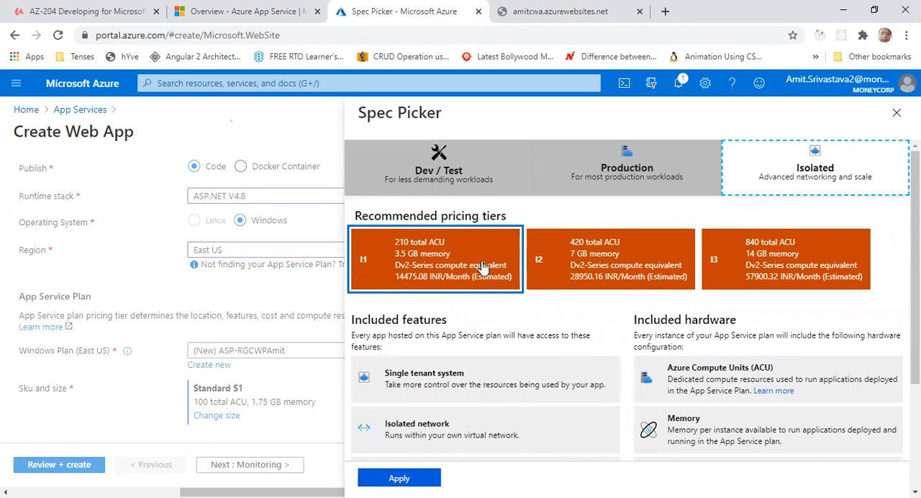
Choose the free F1 tier from Dev / Test and apply it to the App Service plan
left_click(450, 182)
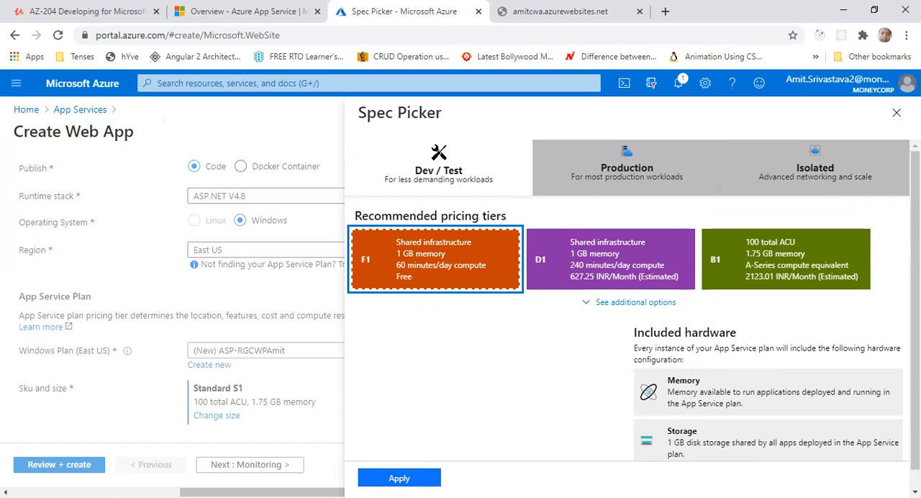
left_click(399, 478)
left_click_drag(202, 388, 353, 408)
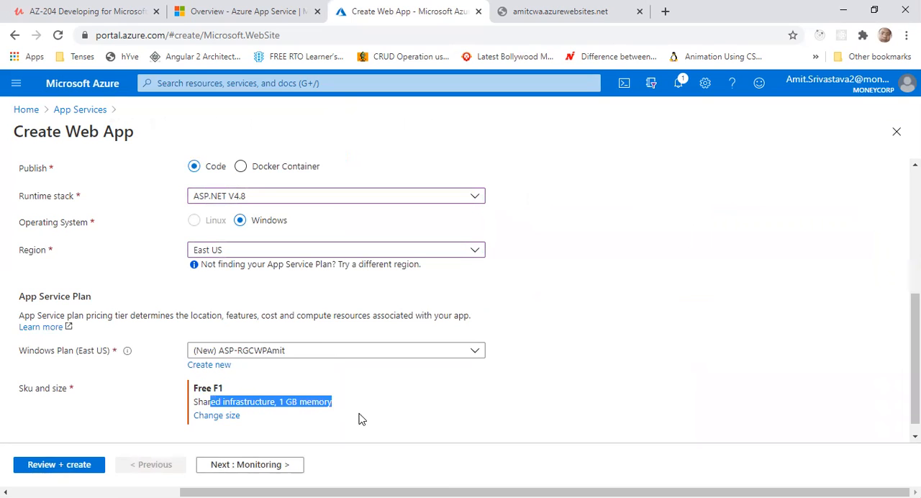
Proceed through the Monitoring settings to the tags and add a tag named Environment with the value Testing
left_click(260, 465)
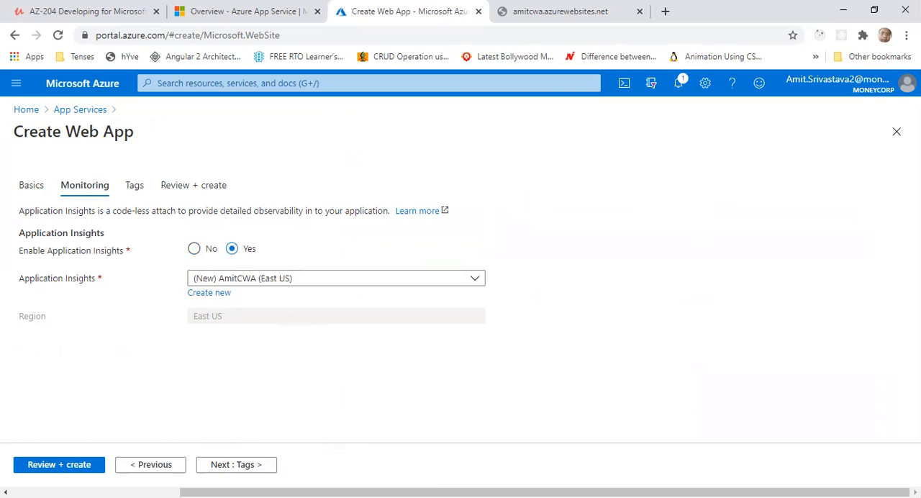
left_click(242, 466)
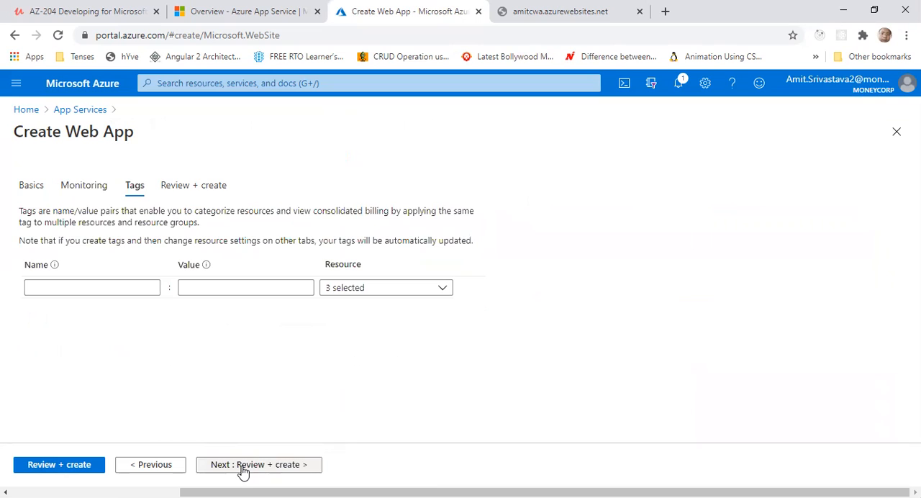
left_click(89, 289)
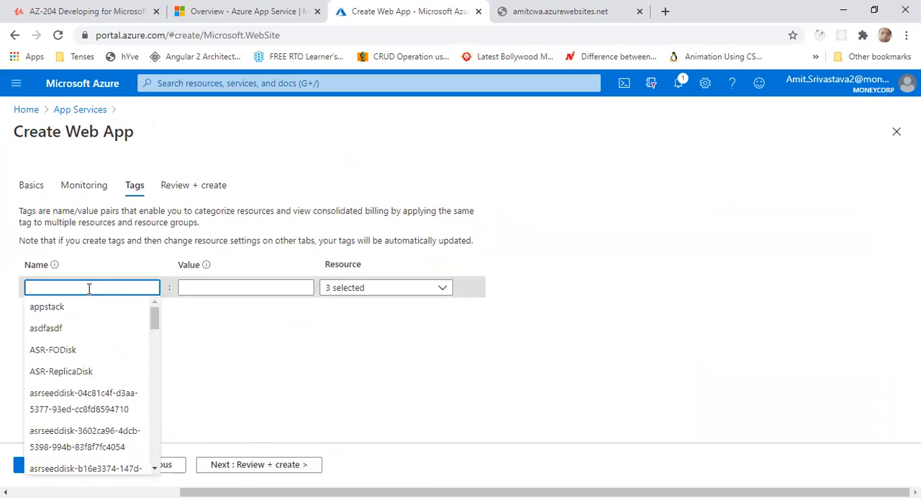
type("Envr")
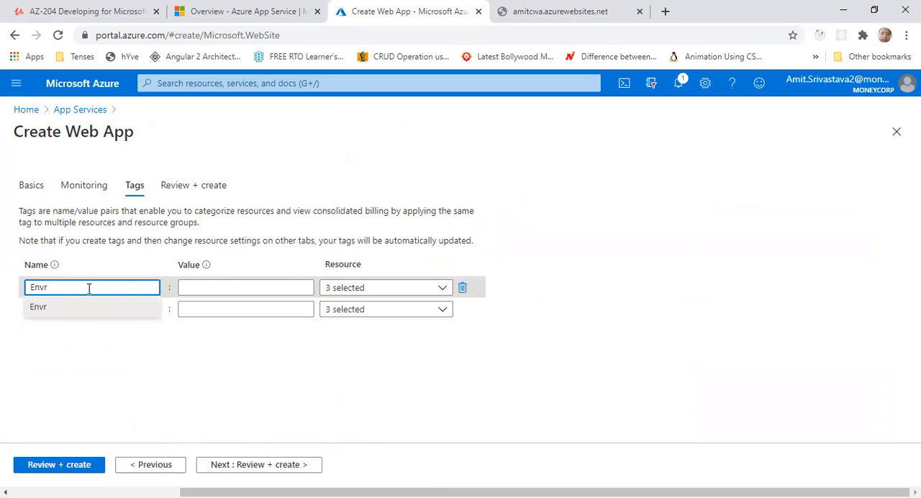
key("BackSpace")
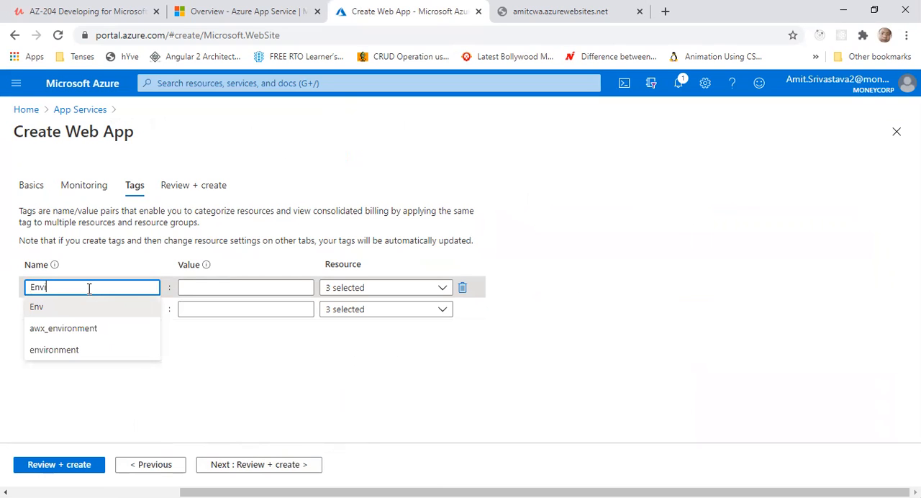
type("ironment")
key("Tab")
type("Testing")
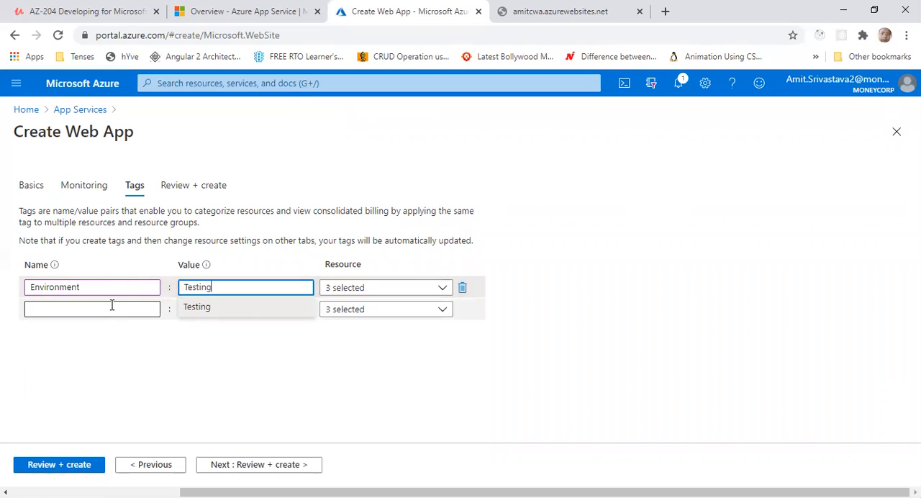
Add a second tag named CreateBy with the creator's first name as its value, and proceed to the review
left_click(109, 309)
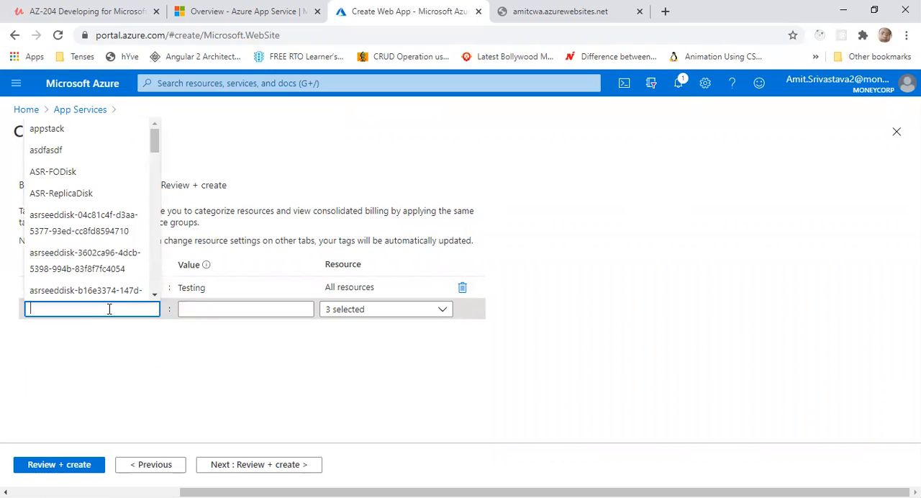
type("Create")
key("Down")
key("Return")
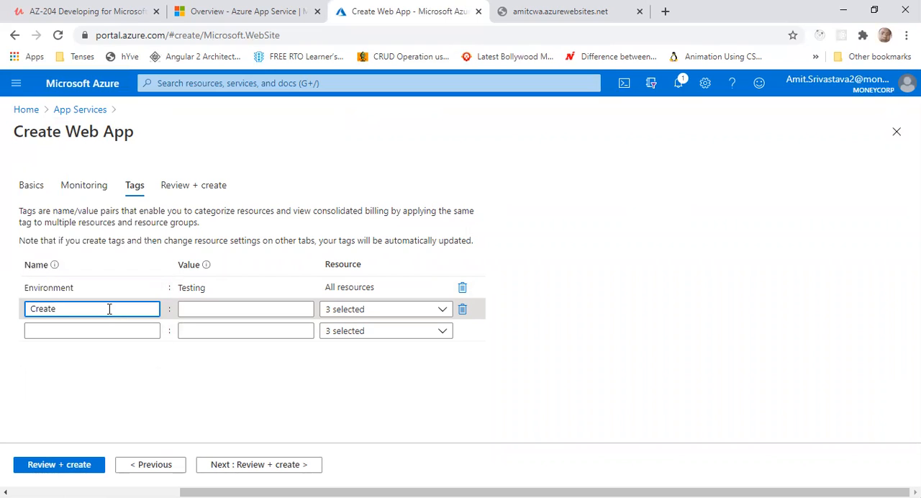
key("Tab")
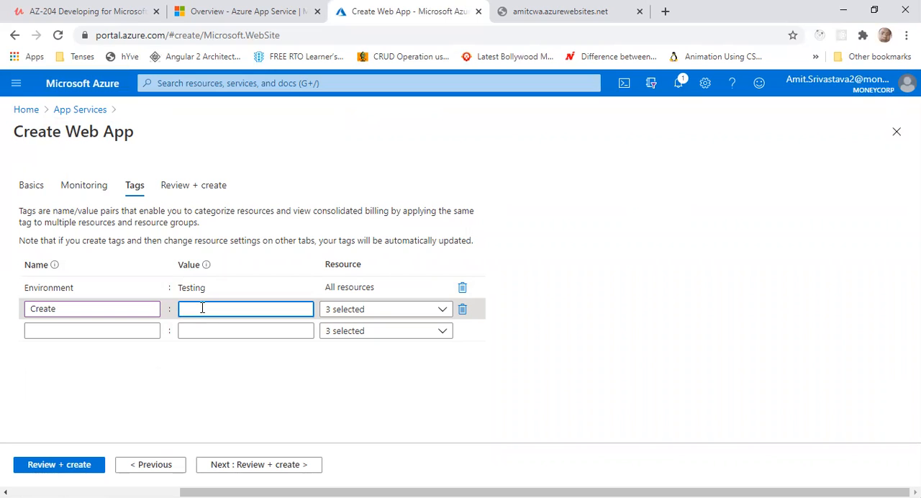
left_click(122, 308)
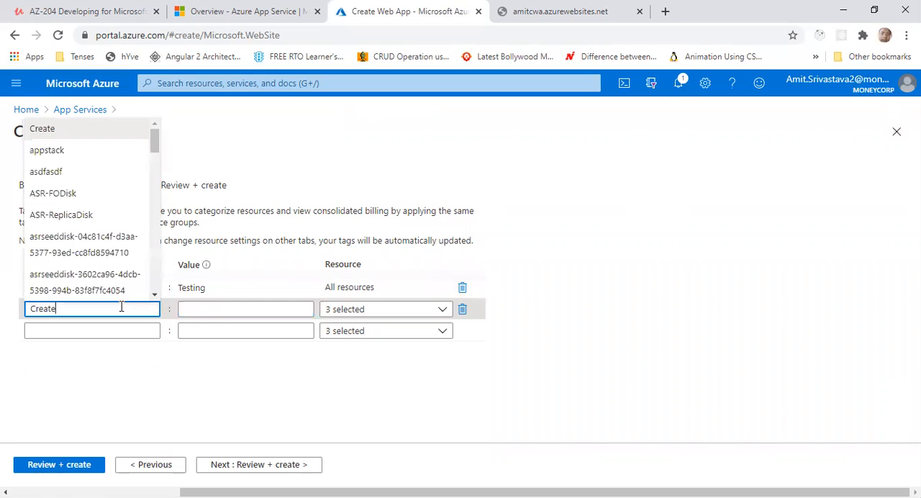
type("d")
key("BackSpace")
type("By")
left_click(225, 309)
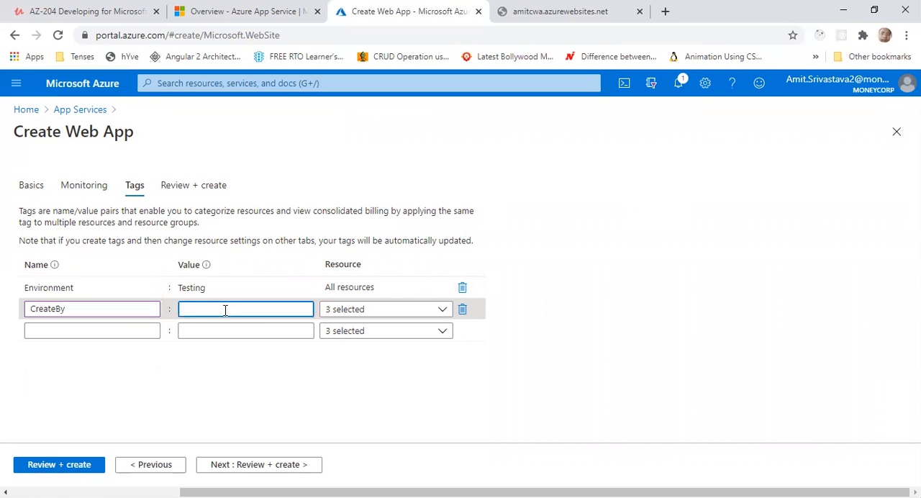
type("Amit")
left_click(248, 348)
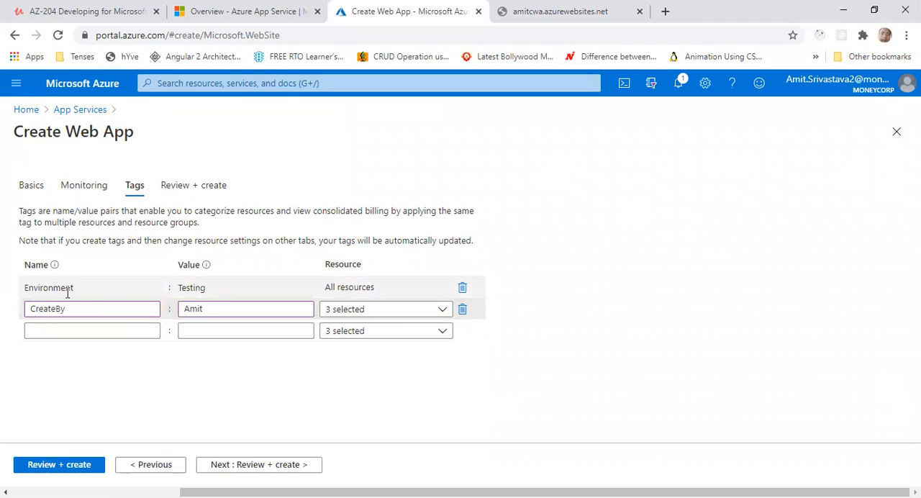
left_click(259, 465)
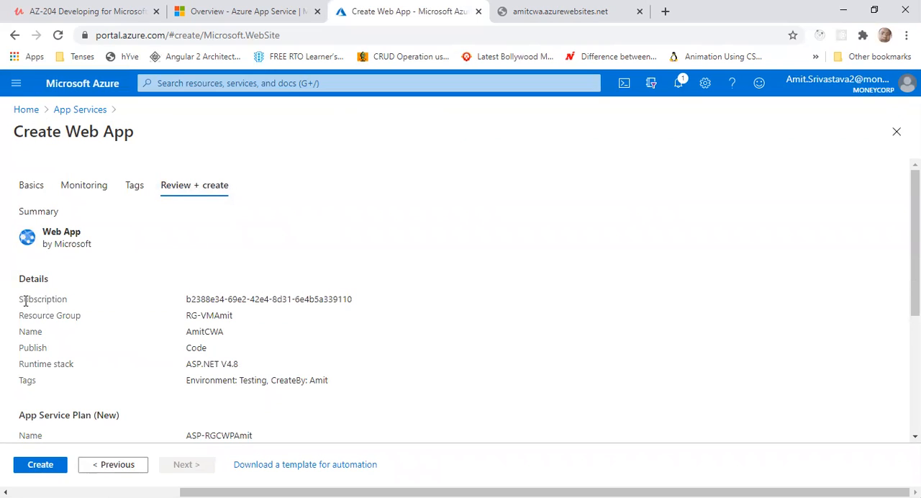
Review the web app's subscription, resource group, name, publish type, runtime stack and tags in the summary
left_click_drag(206, 301, 300, 307)
left_click_drag(188, 317, 240, 324)
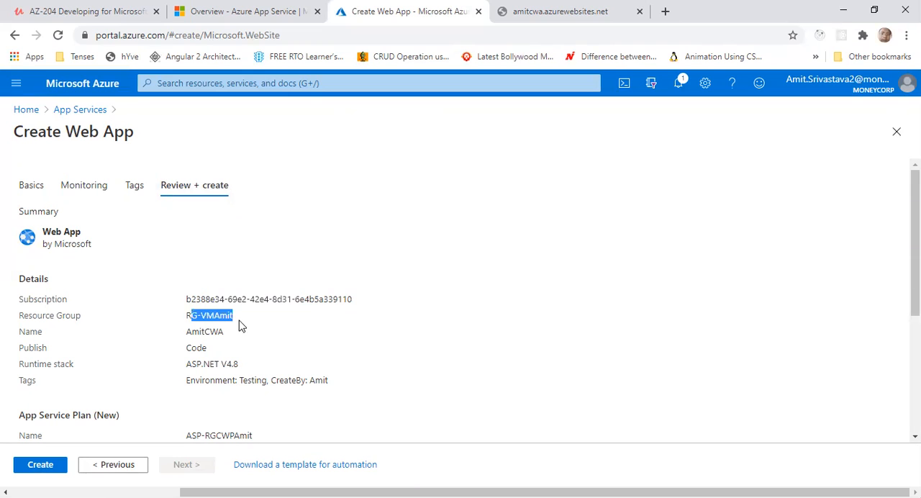
left_click_drag(181, 335, 223, 339)
scroll(218, 346, "down", 1)
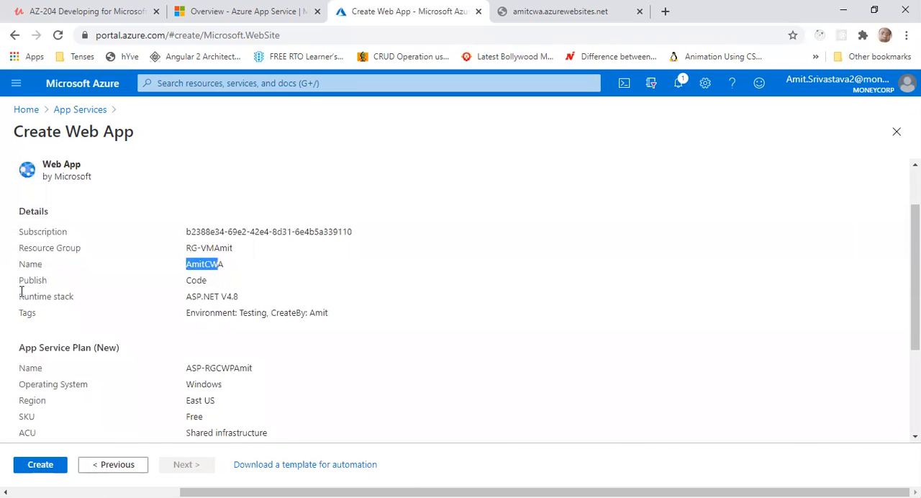
left_click_drag(28, 280, 206, 273)
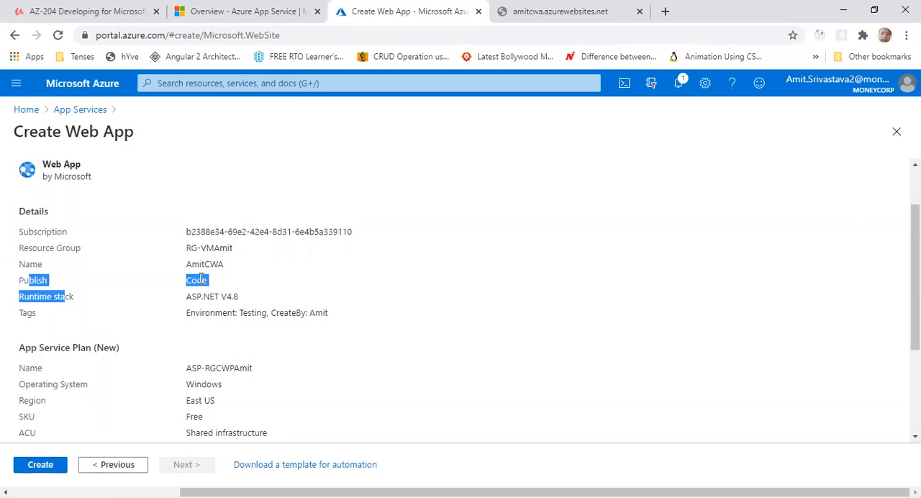
double_click(201, 280)
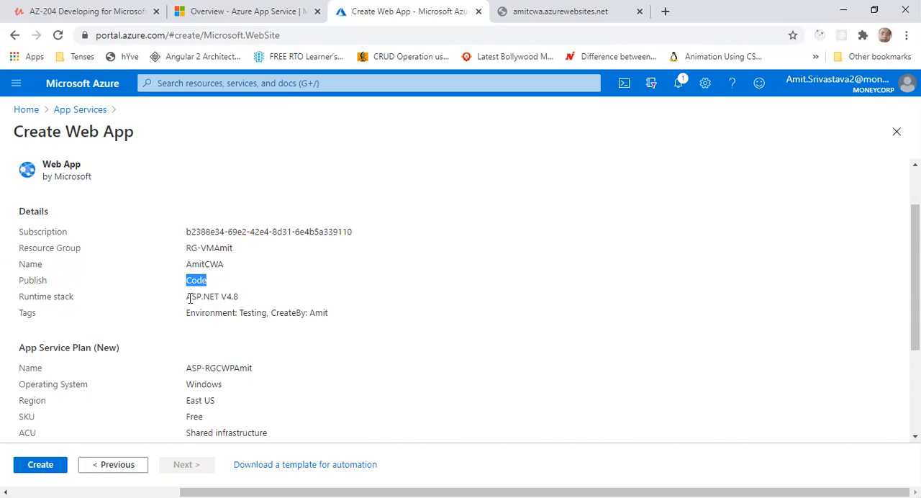
left_click_drag(197, 296, 232, 296)
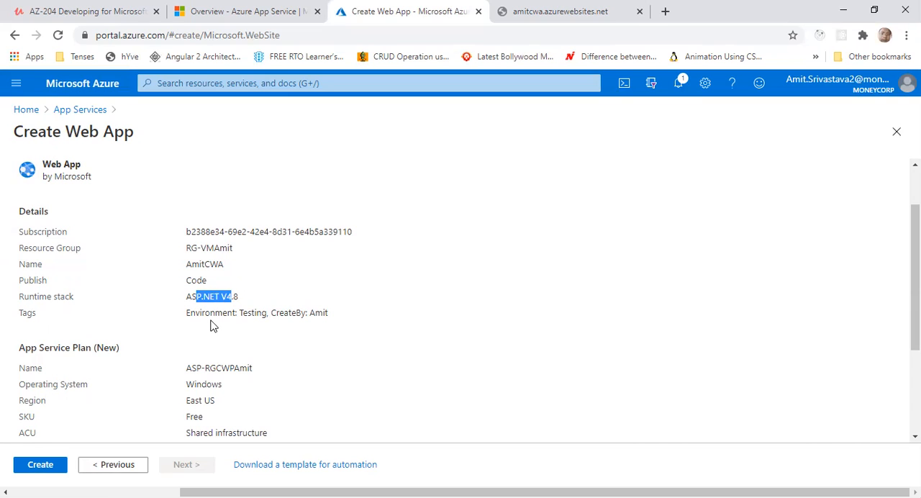
left_click_drag(227, 314, 324, 315)
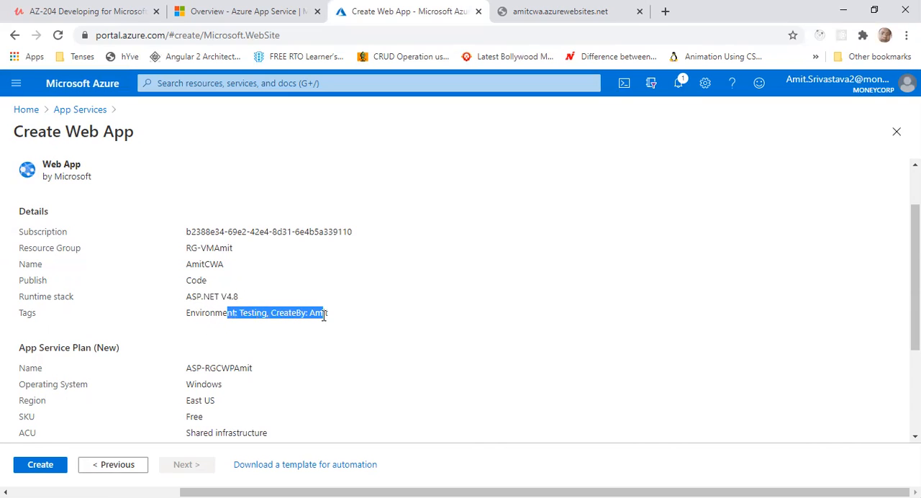
Review the new App Service plan's settings and the Monitoring section in the rest of the summary
scroll(382, 314, "down", 1)
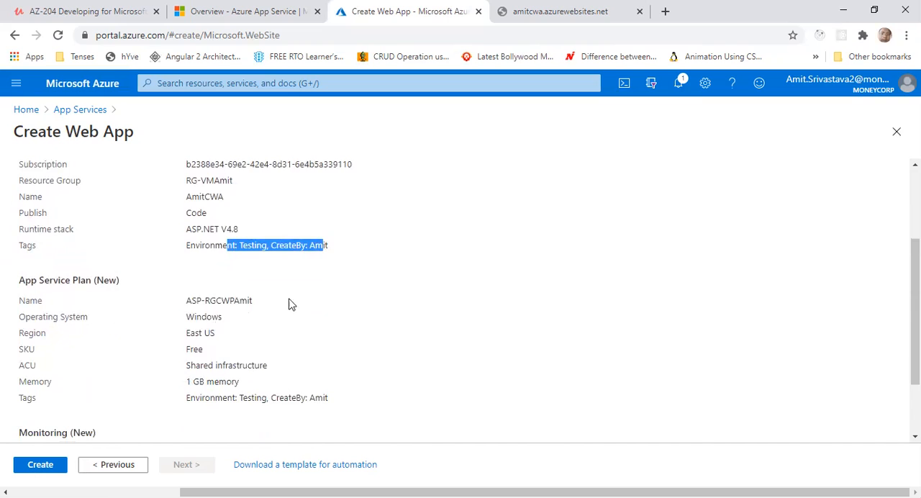
scroll(388, 310, "down", 1)
left_click_drag(199, 233, 367, 321)
scroll(378, 316, "down", 1)
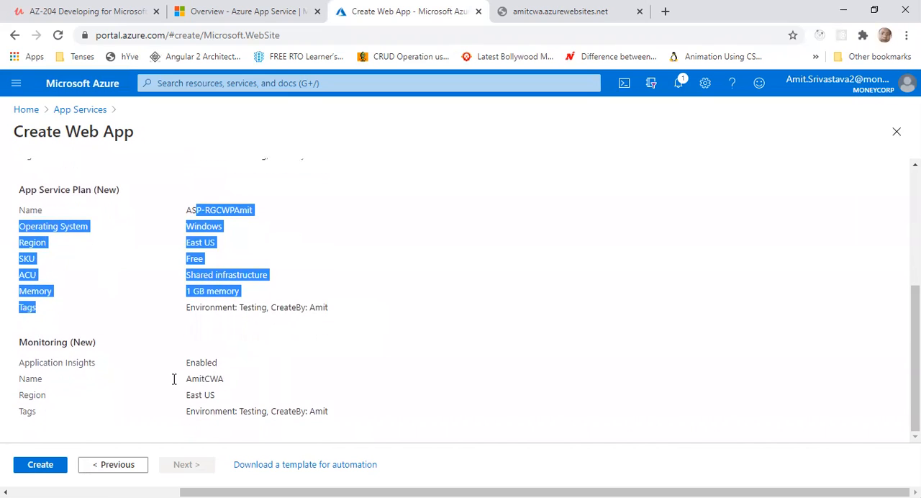
left_click_drag(195, 362, 336, 413)
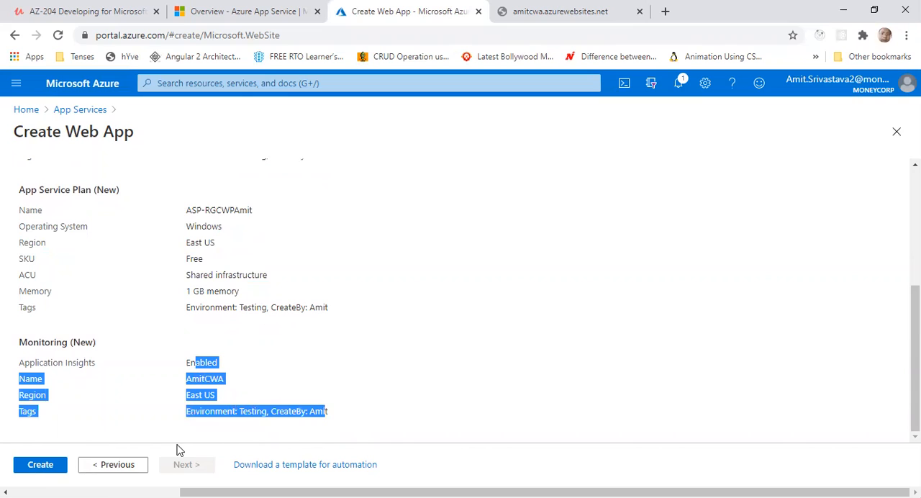
Create the web app and follow its deployment status until it finishes
left_click(40, 465)
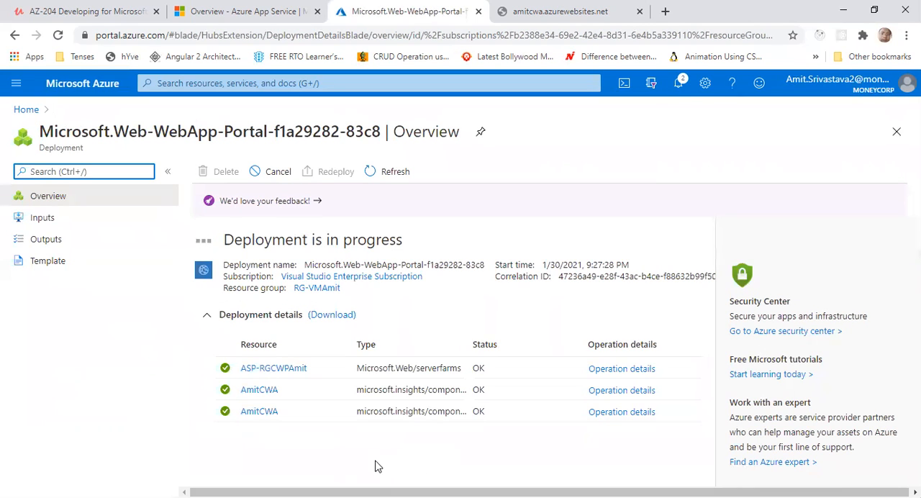
left_click_drag(469, 344, 505, 345)
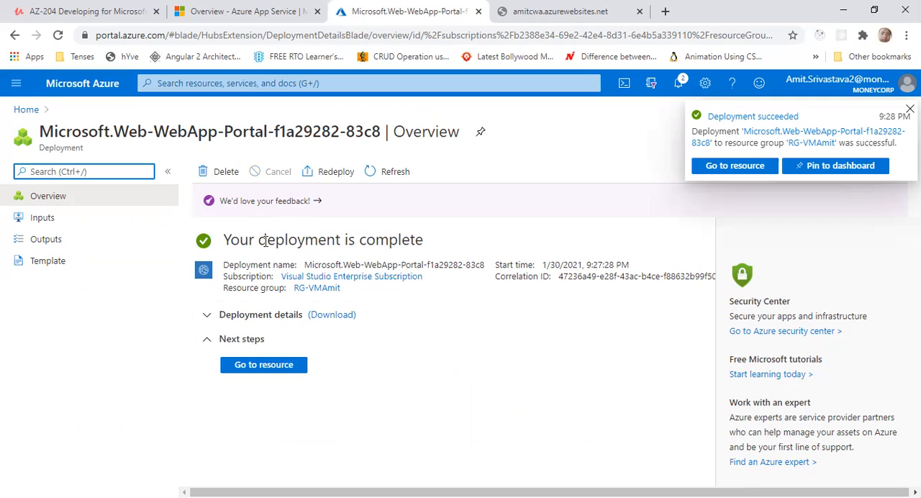
left_click_drag(240, 240, 414, 241)
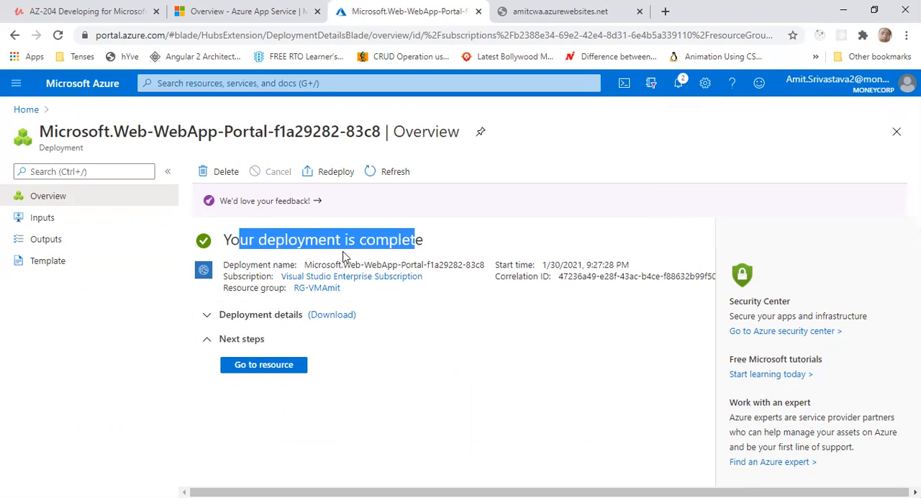
Expand the deployment details and examine the operation details of the last microsoft.insights/components resource, including its duration, operation ID and name
left_click(206, 316)
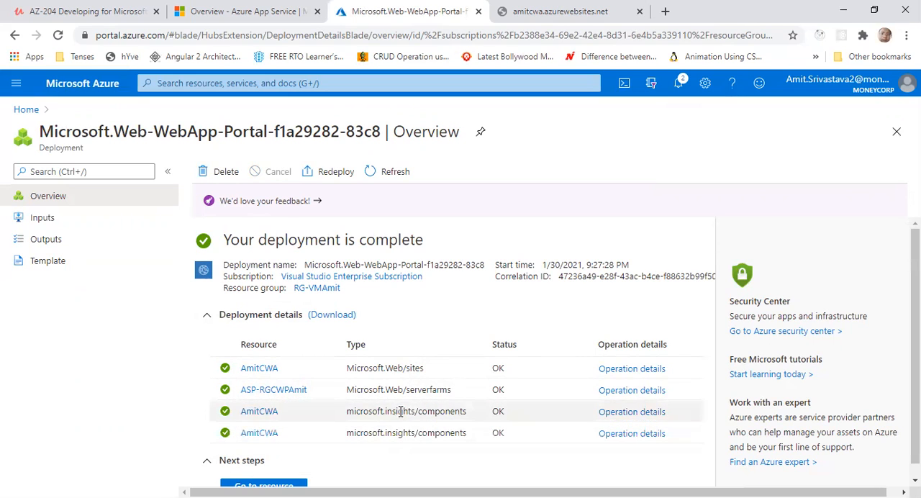
left_click(615, 433)
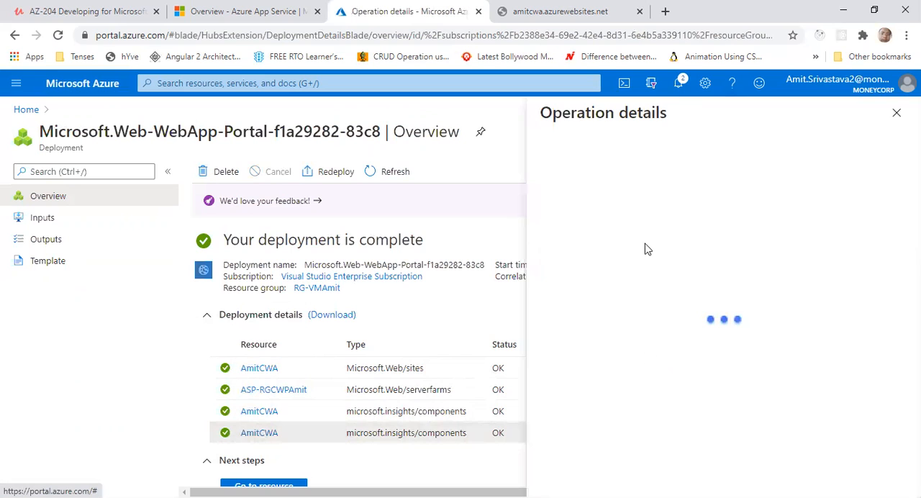
left_click_drag(587, 378, 545, 381)
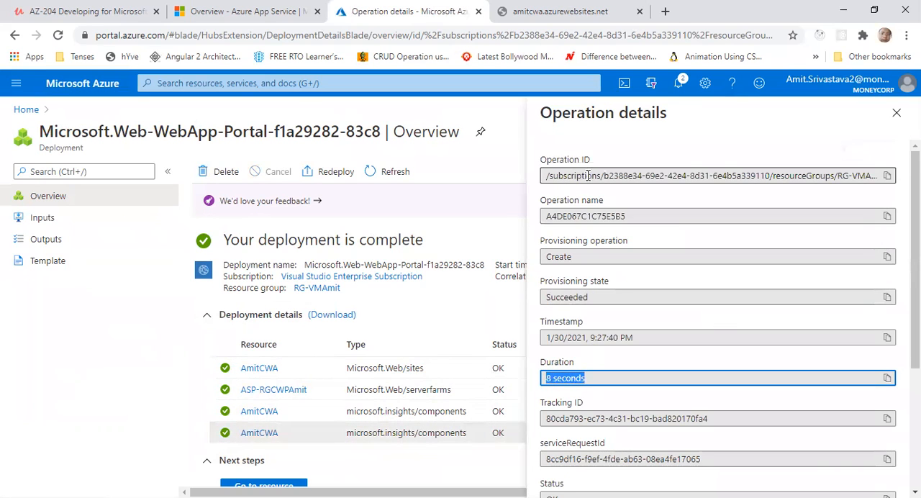
left_click_drag(578, 180, 863, 175)
left_click_drag(555, 218, 645, 217)
scroll(575, 340, "down", 3)
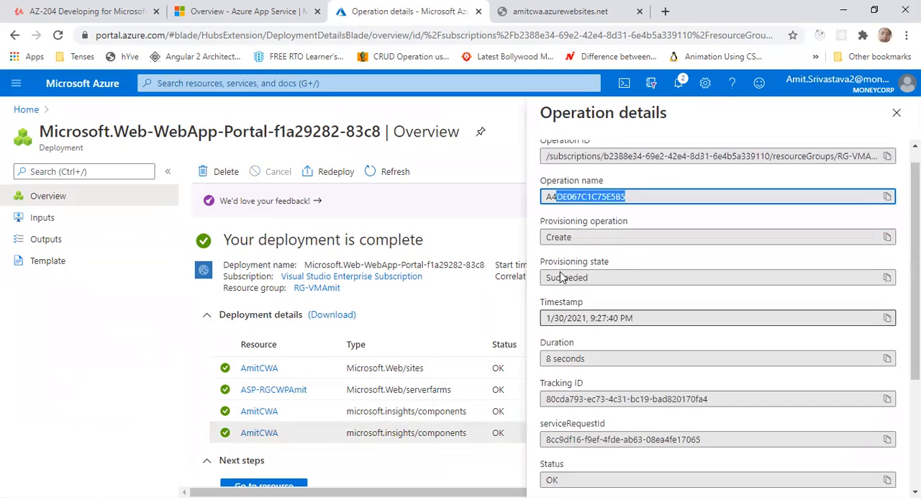
left_click(896, 113)
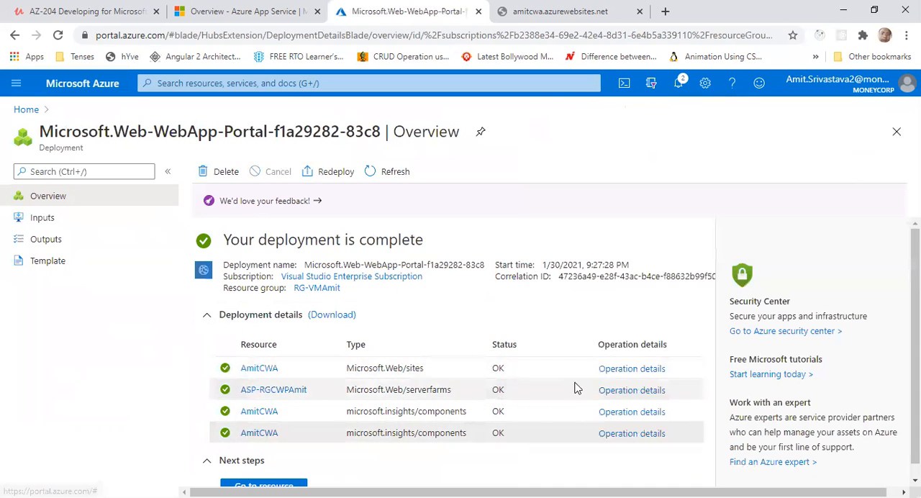
Check the operation durations of the Microsoft.Web/sites and Microsoft.Web/serverfarms resources
left_click(627, 367)
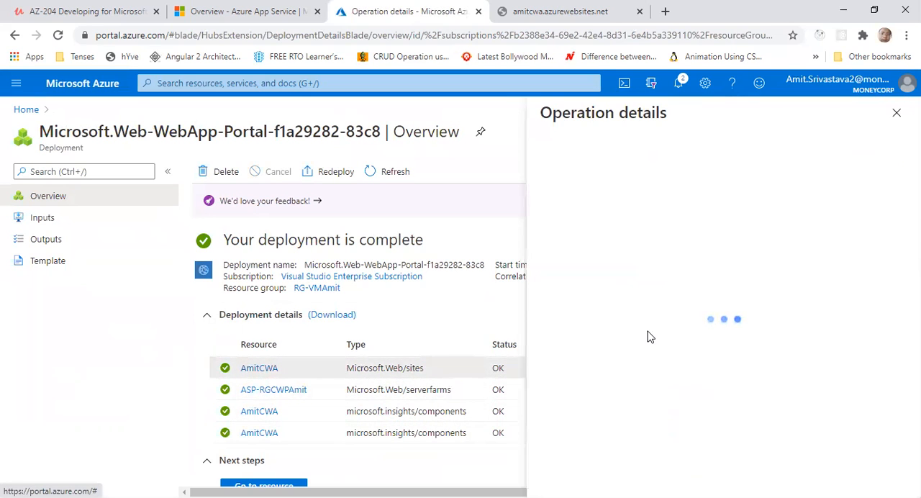
left_click_drag(592, 377, 548, 383)
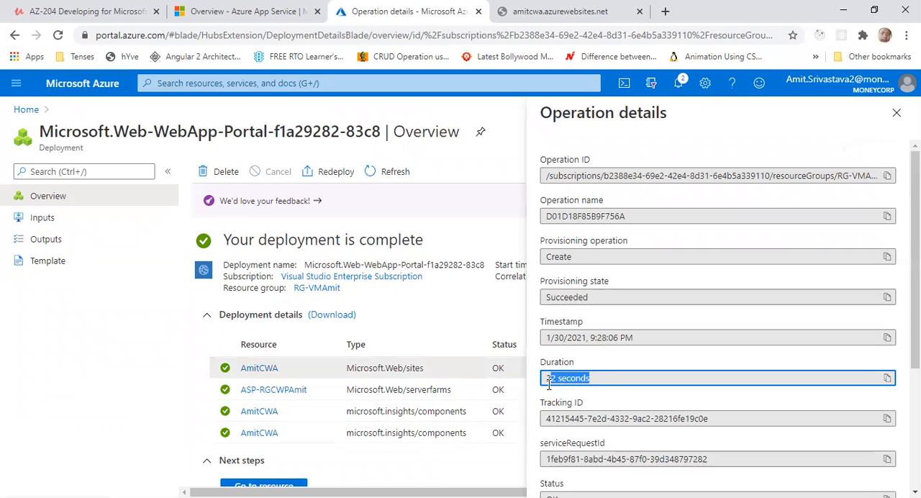
left_click(896, 114)
left_click(610, 392)
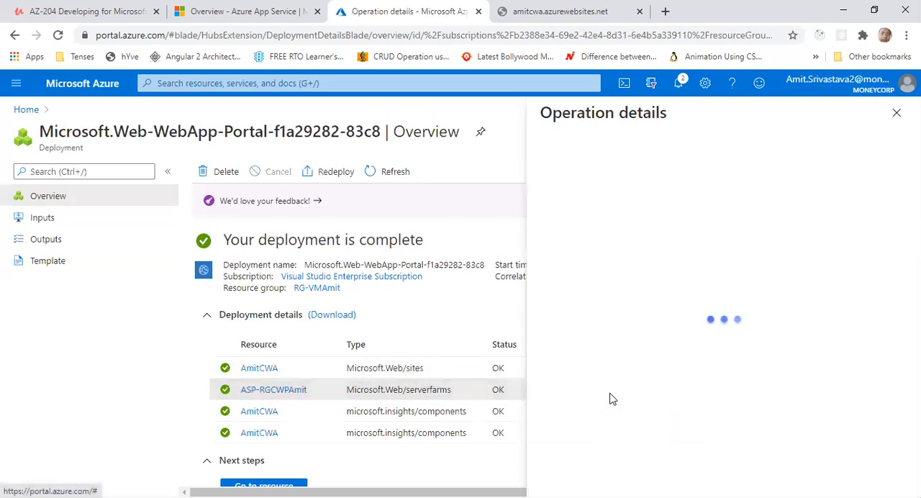
left_click_drag(594, 377, 576, 353)
left_click(896, 113)
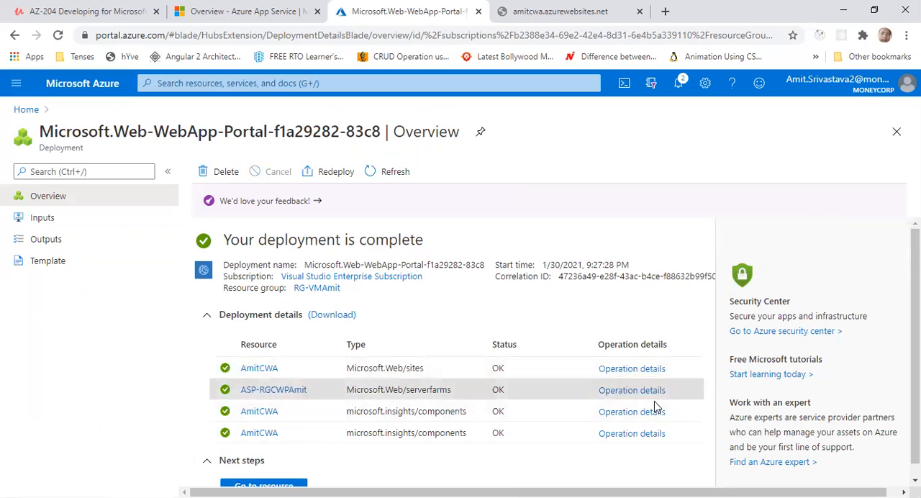
Go to the deployed web app resource and check its status and location in the overview
scroll(412, 308, "down", 1)
left_click(270, 477)
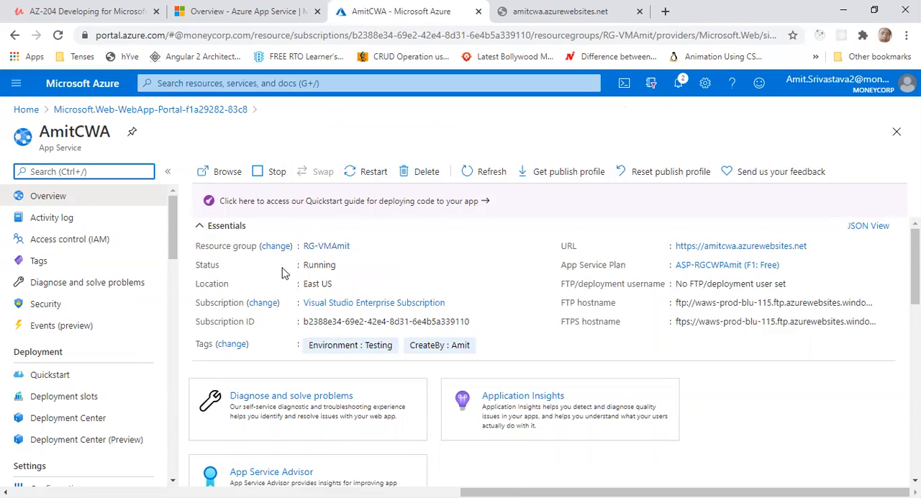
double_click(320, 266)
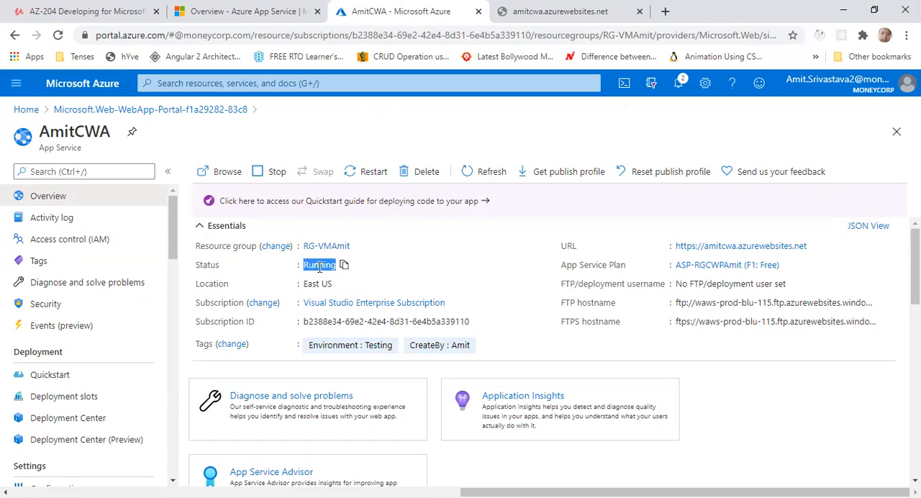
left_click_drag(302, 284, 320, 284)
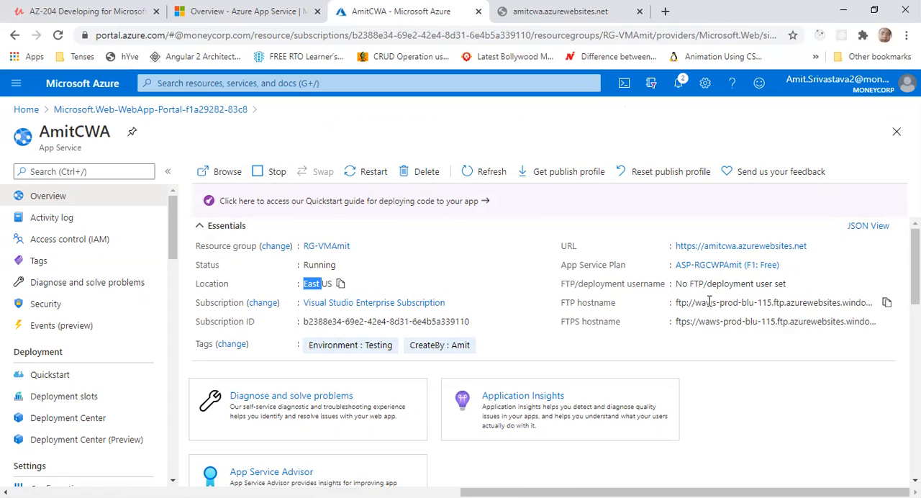
Open the web app's URL, compare the site with the earlier amitcwa.azurewebsites.net page, and return to the AmitCWA overview
left_click(718, 247)
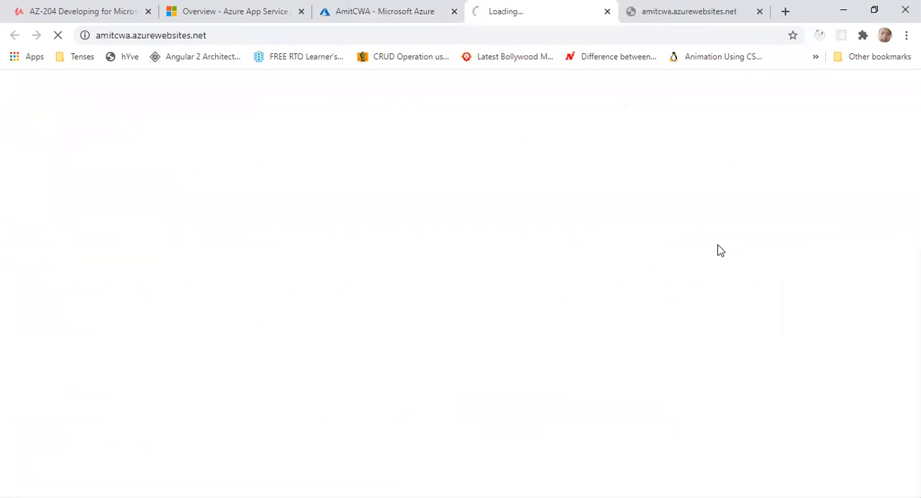
left_click(663, 18)
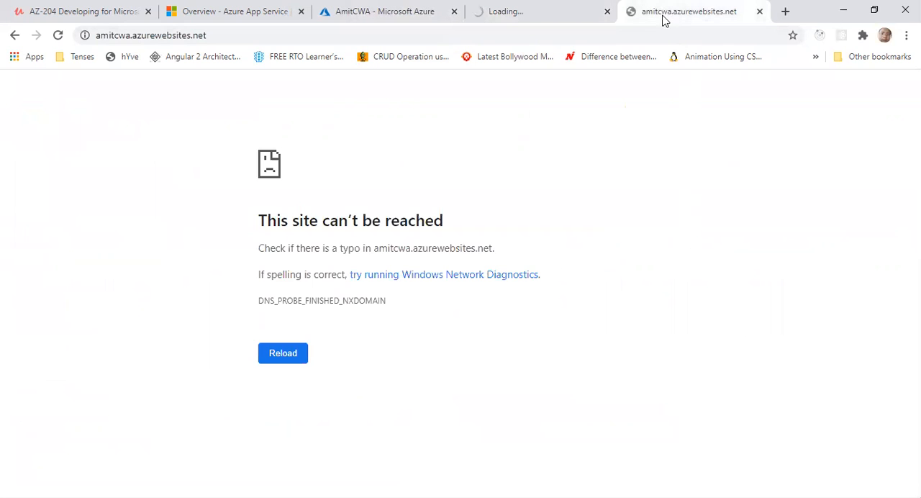
left_click(535, 16)
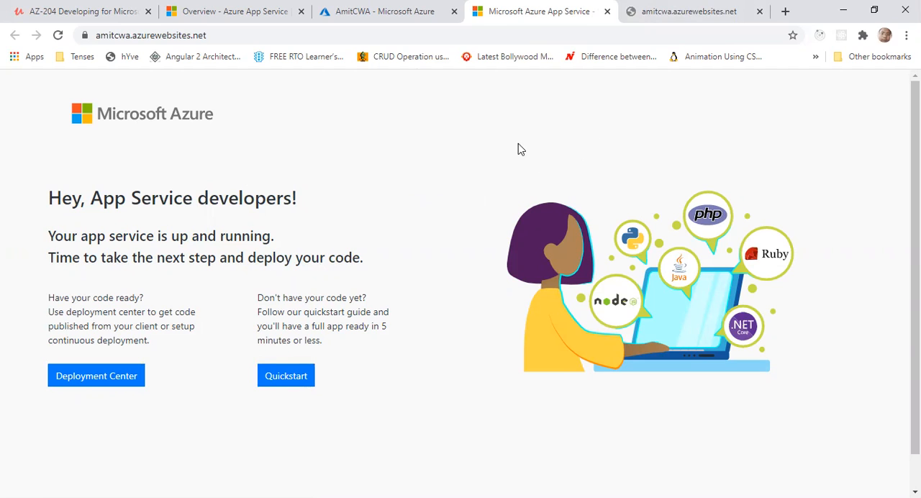
left_click(415, 24)
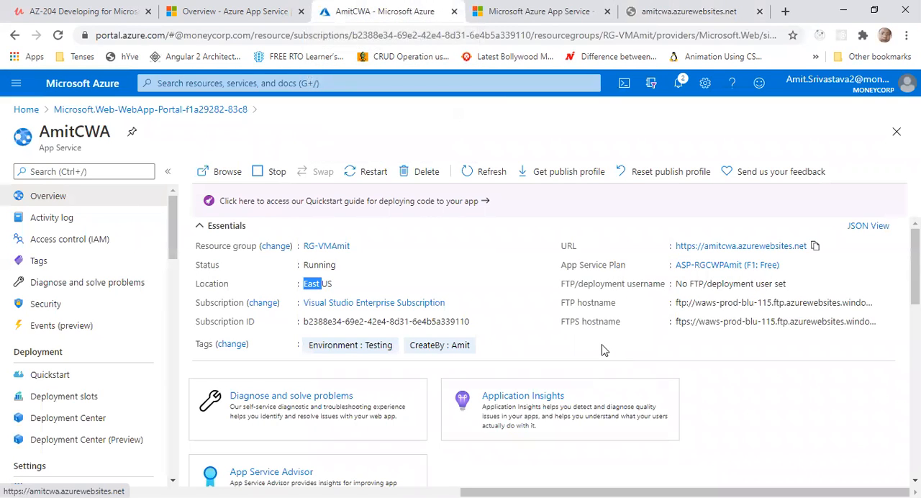
Examine the AmitCWA overview's monitoring charts for Http 5xx, Data In, Data Out, Requests and Response Time
scroll(604, 350, "down", 2)
scroll(619, 345, "up", 2)
scroll(575, 366, "down", 5)
scroll(562, 375, "down", 3)
scroll(561, 374, "up", 4)
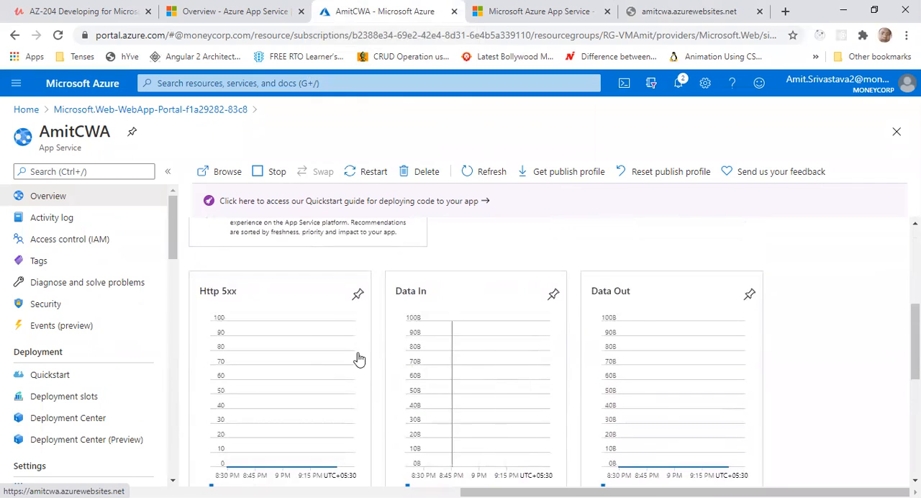
scroll(827, 324, "down", 4)
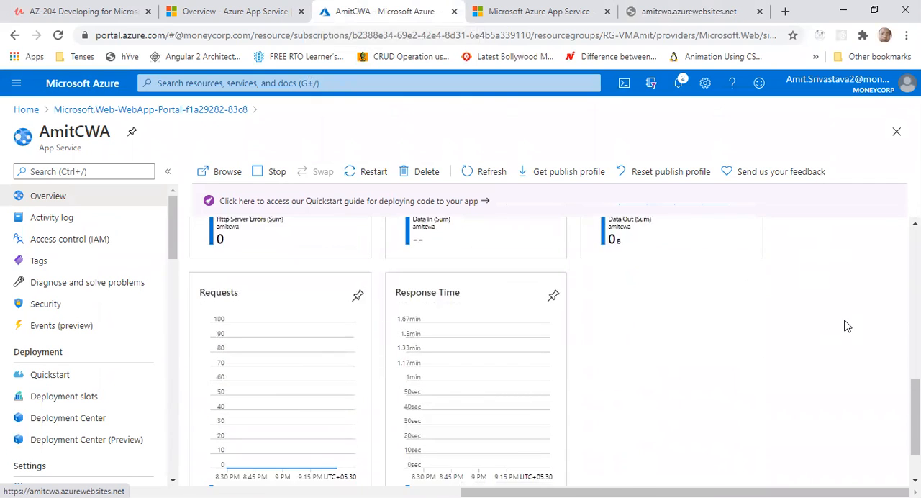
scroll(846, 326, "down", 1)
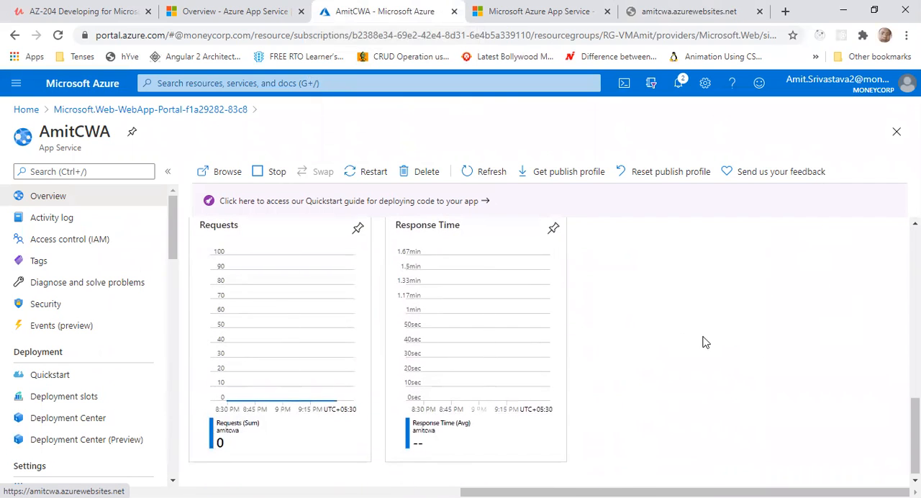
scroll(703, 341, "up", 4)
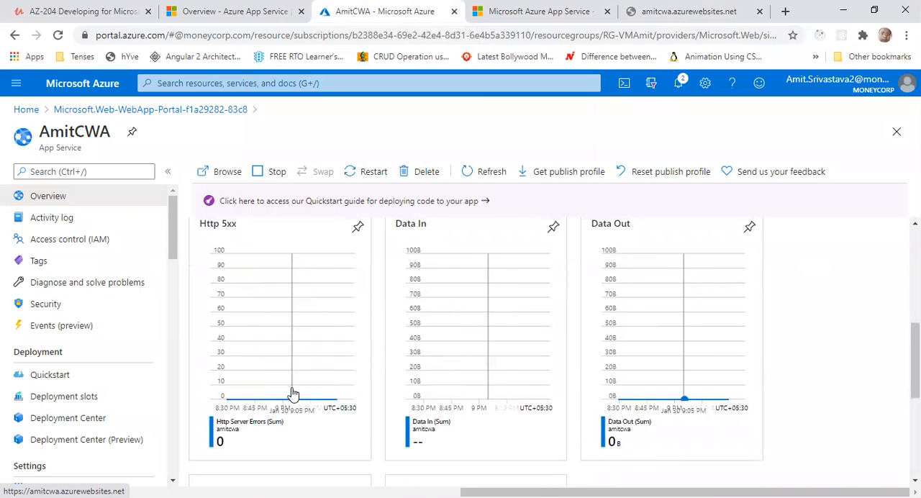
scroll(806, 360, "down", 2)
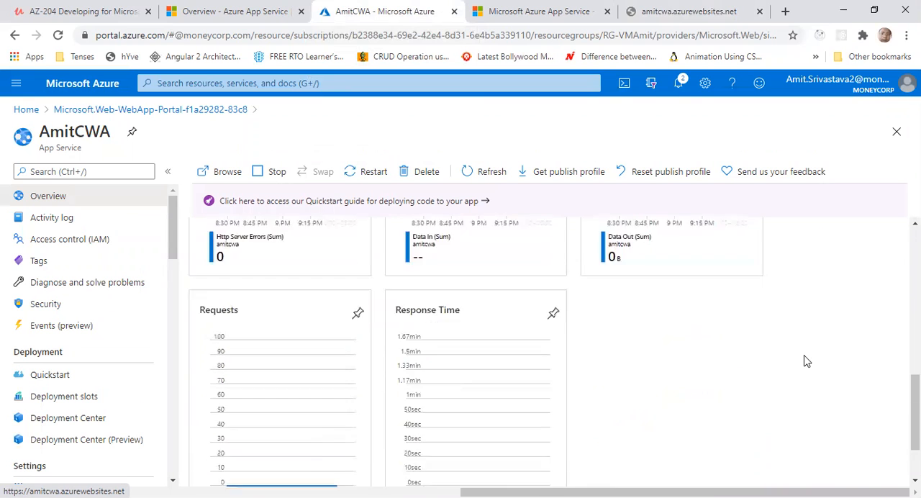
scroll(807, 361, "up", 4)
scroll(806, 361, "up", 3)
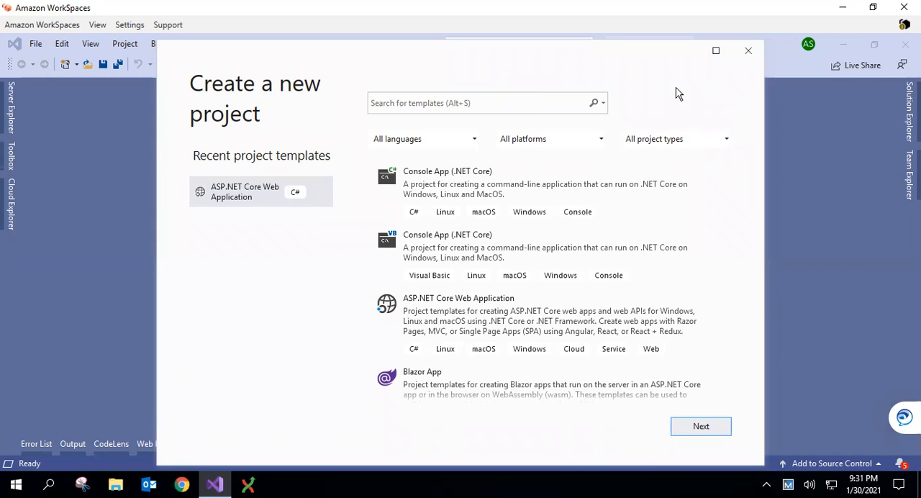
Switch to Visual Studio, search the project templates for SPA and choose the C# ASP.NET Core Web Application template
left_click(465, 103)
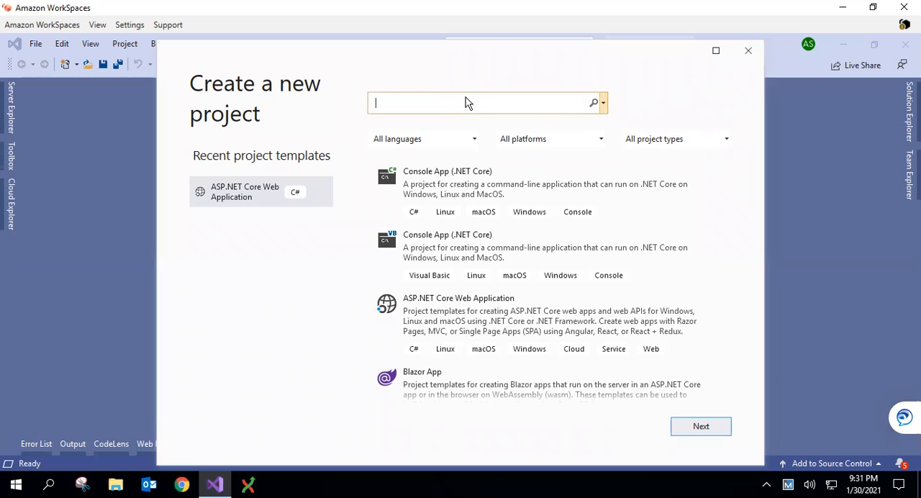
type("SPA")
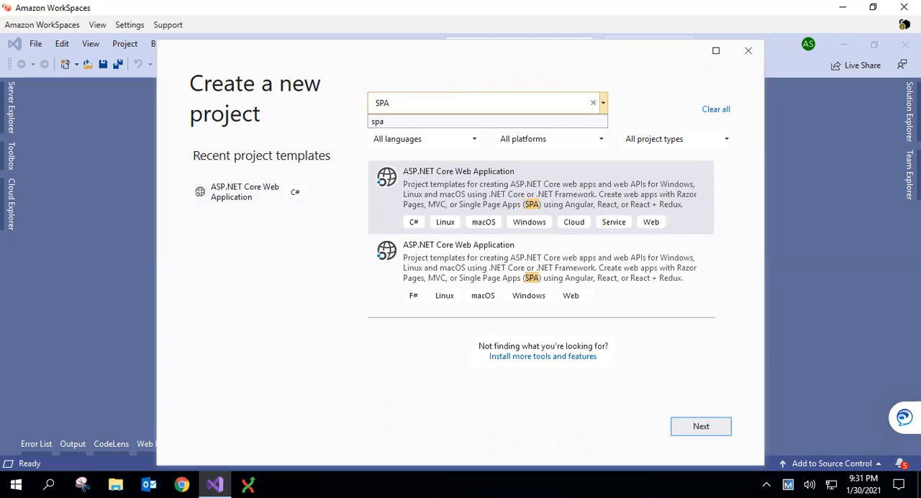
left_click(491, 195)
left_click(700, 426)
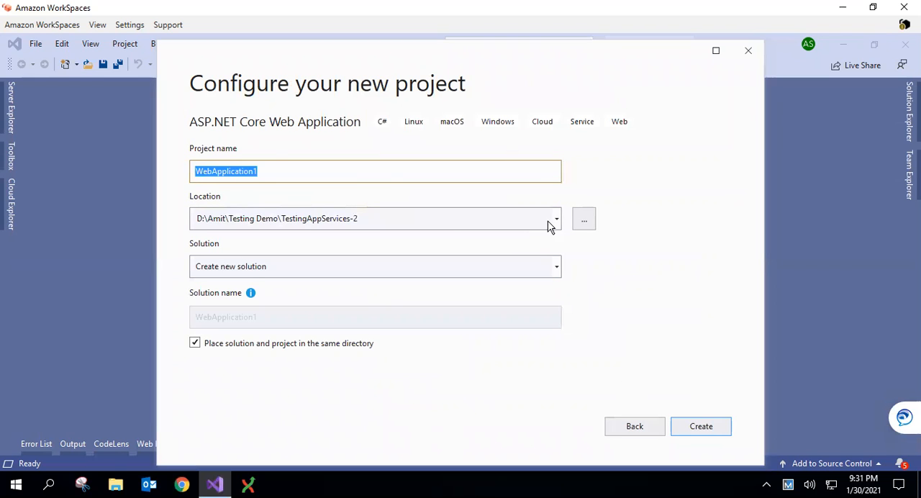
Browse for the project location and create a new folder inside the Testing Demo folder
left_click(584, 224)
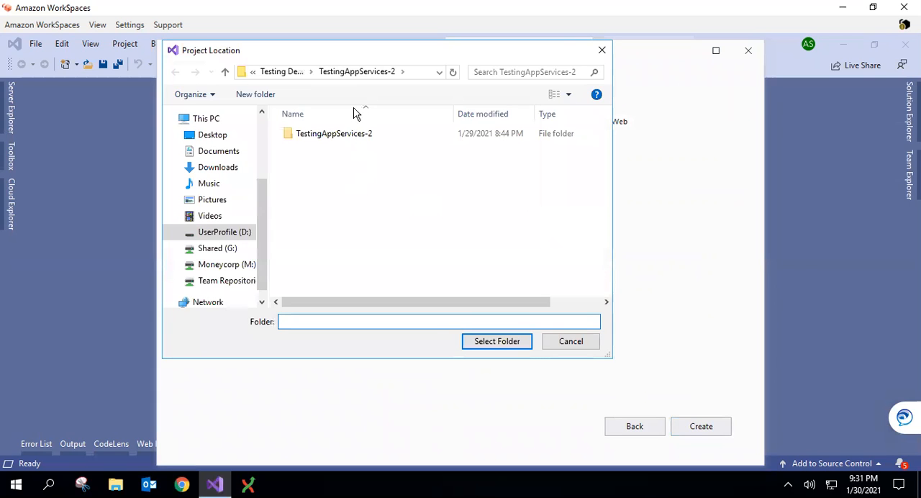
left_click(287, 72)
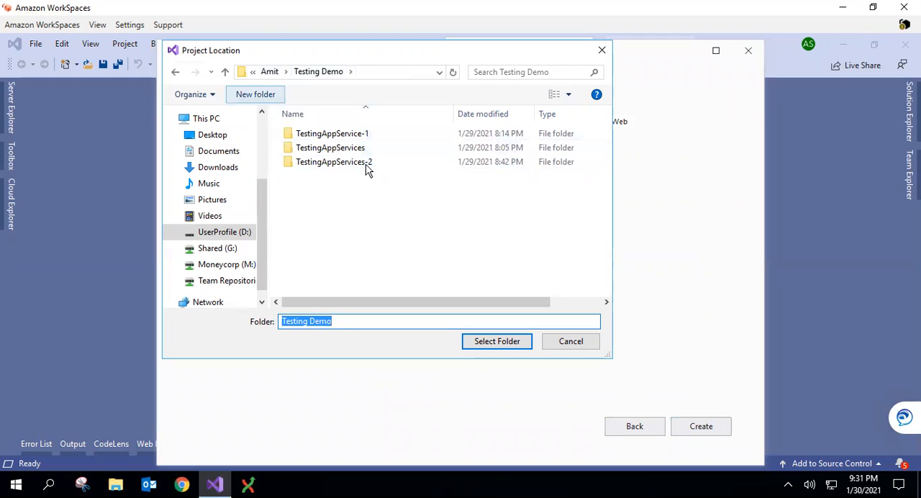
key("ctrl+shift+n")
key("Return")
key("Down")
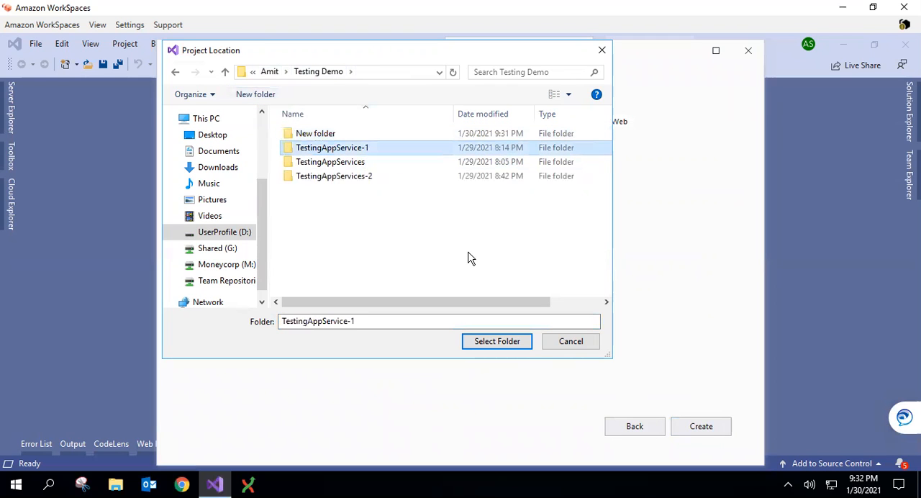
Rename the new folder as TestingAppServicesFinal and select it as the project location
left_click(319, 136)
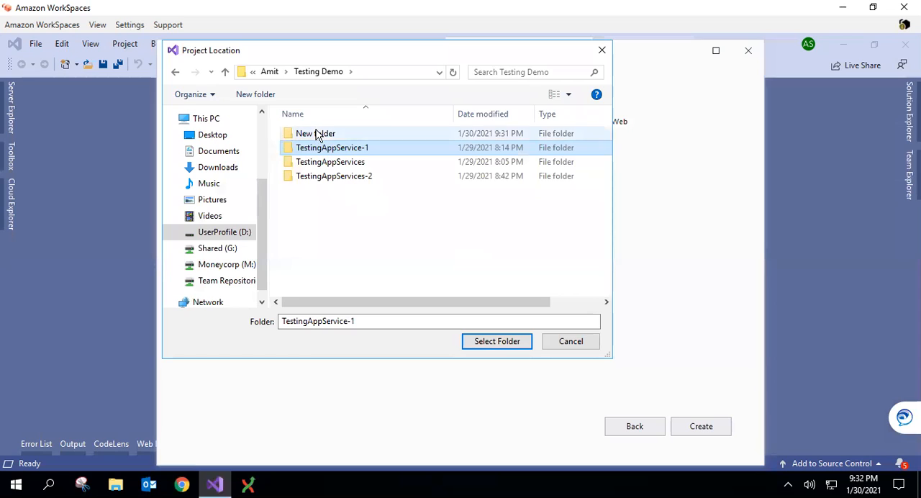
left_click(322, 135)
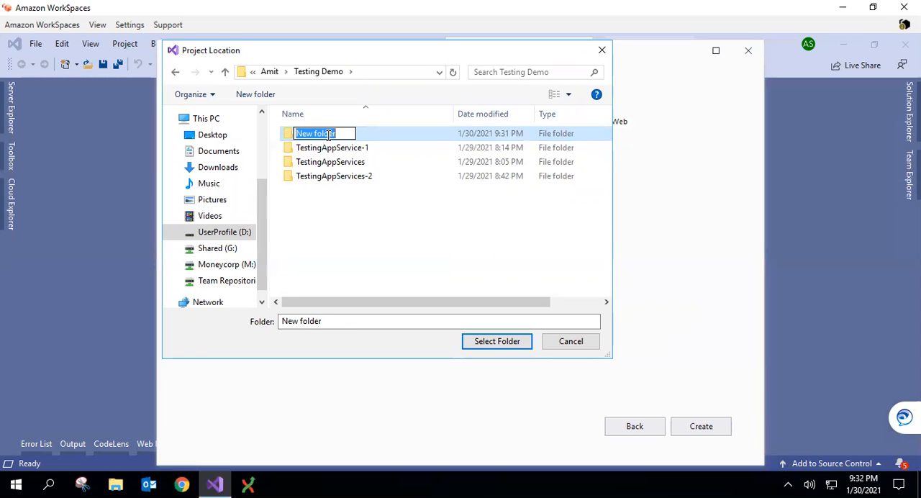
type("Test")
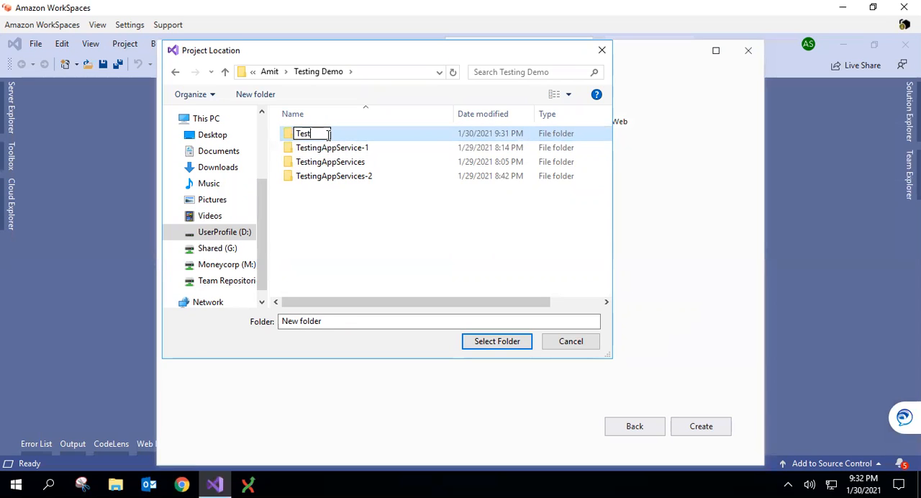
type("ingAppSErvice")
key("BackSpace")
key("BackSpace")
type("icesFinal")
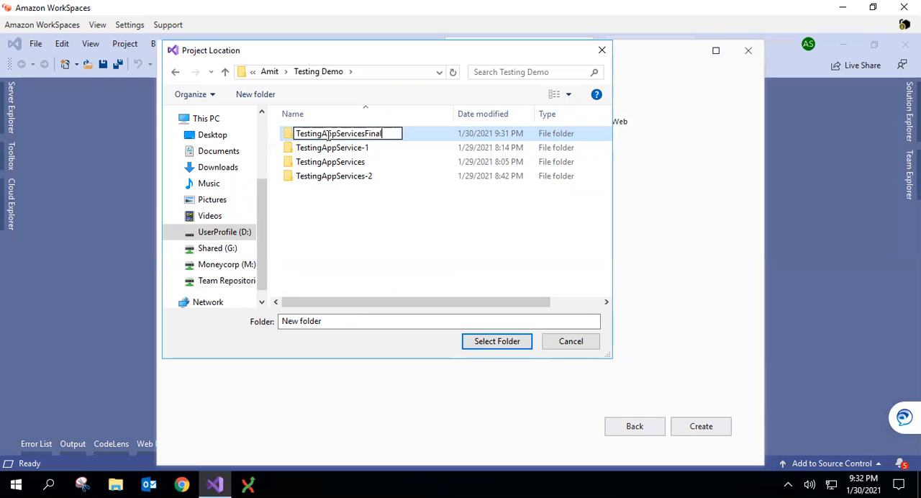
key("Return")
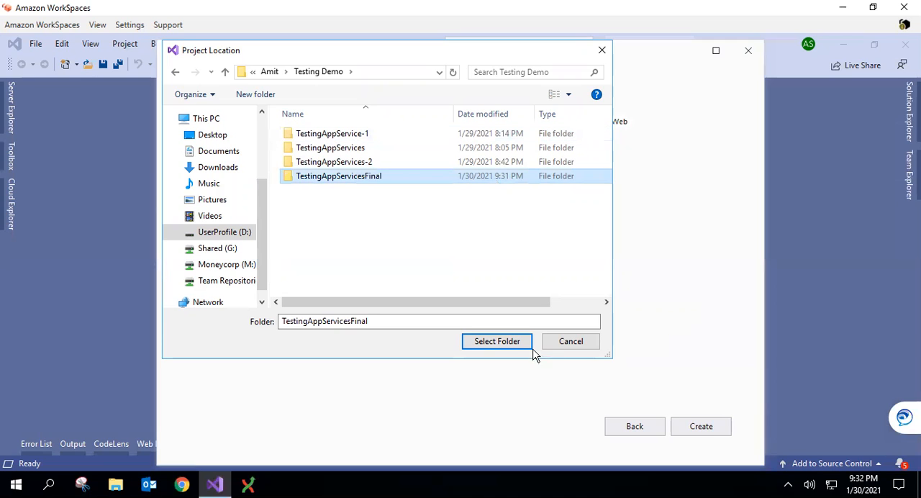
left_click(501, 343)
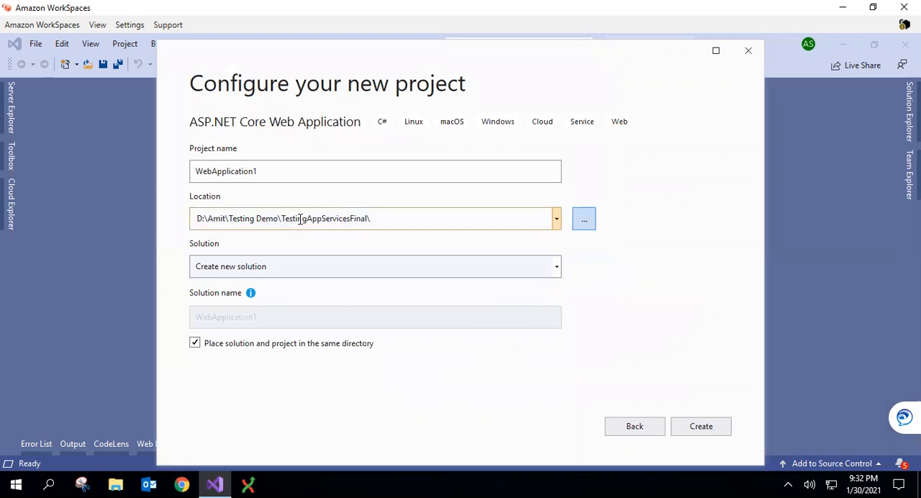
Name the project TestingAppServicesFinal and create it as an ASP.NET Core 3.1 Web Application (Model-View-Controller)
left_click(317, 225)
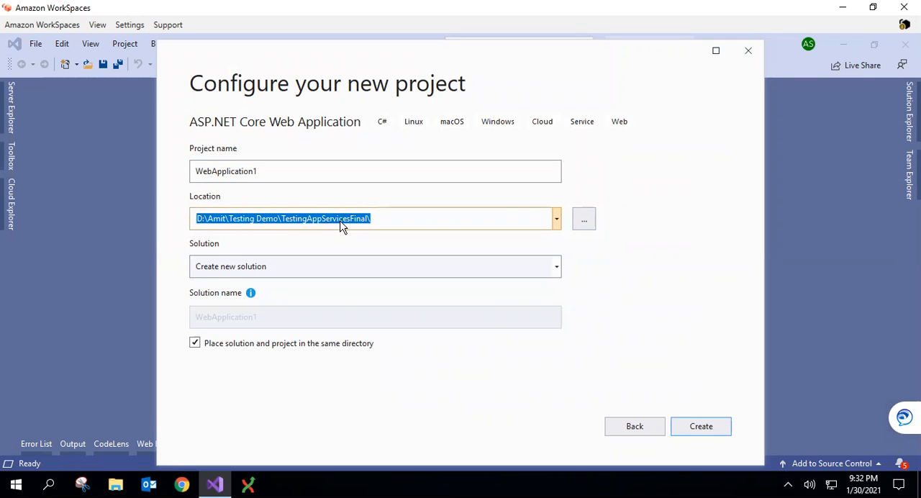
left_click(280, 173)
left_click_drag(177, 167, 165, 169)
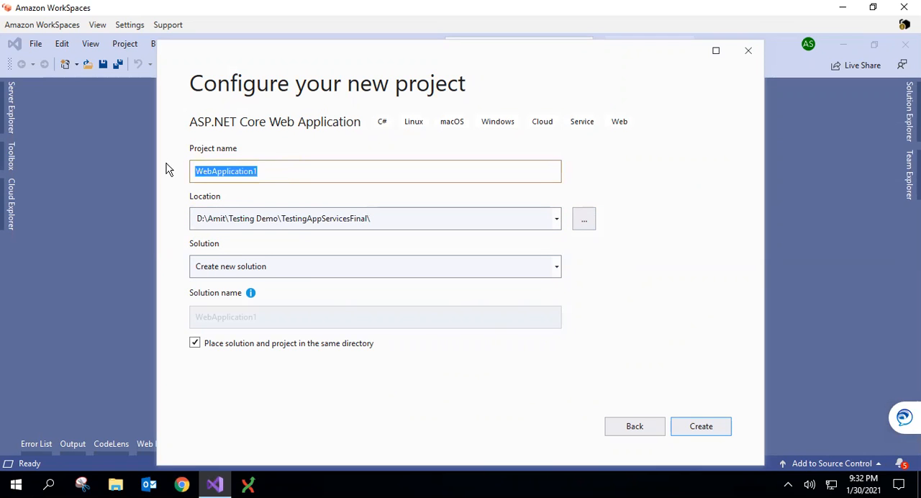
key("Return")
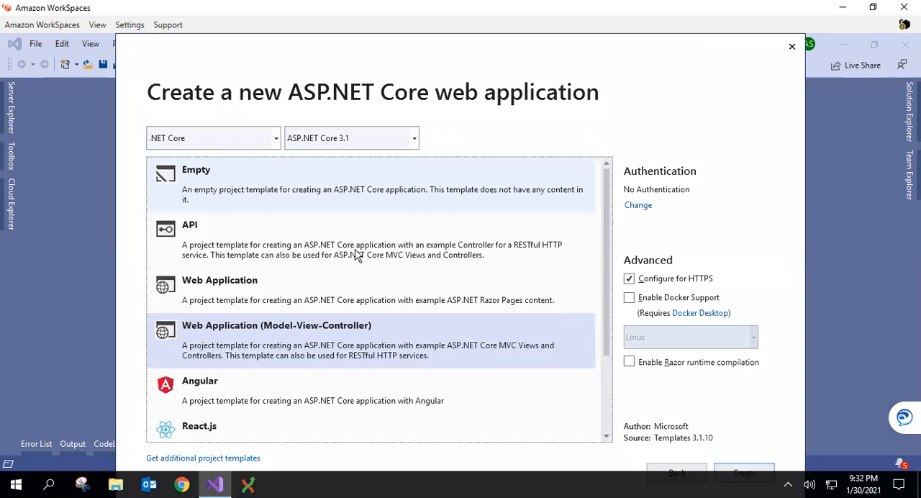
left_click(676, 469)
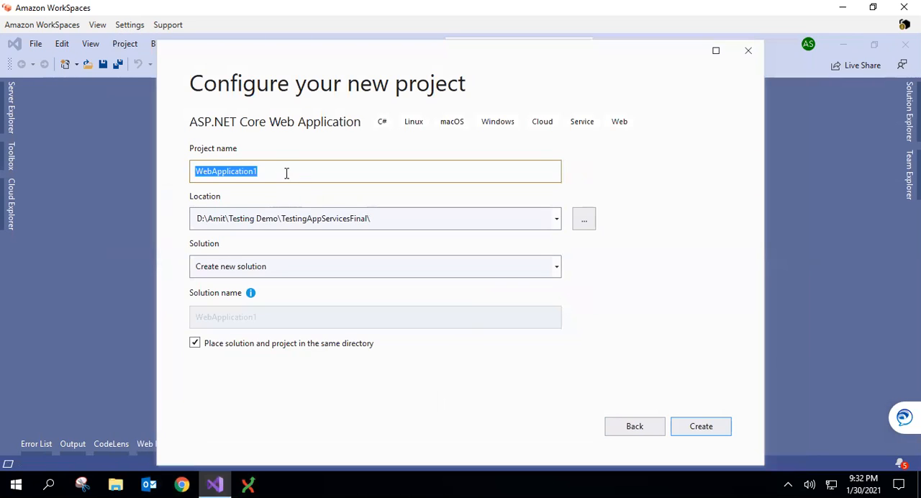
type("TestingAppServicesFinal")
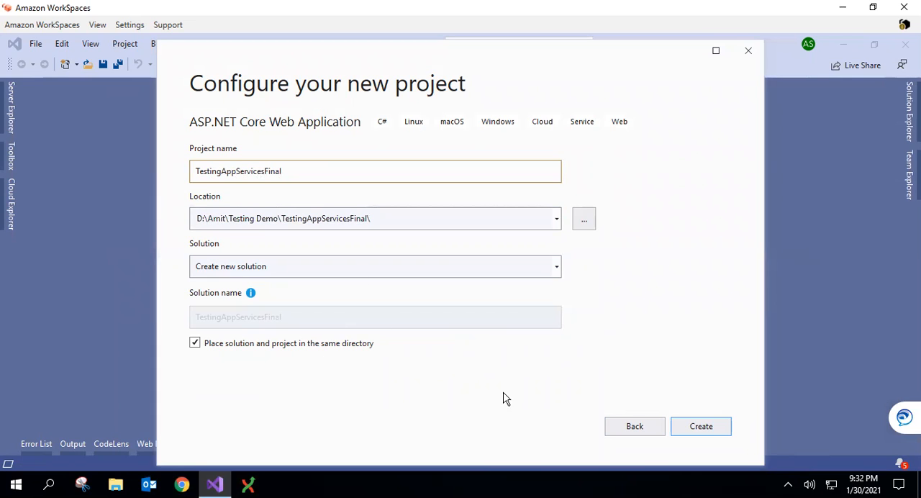
left_click(699, 426)
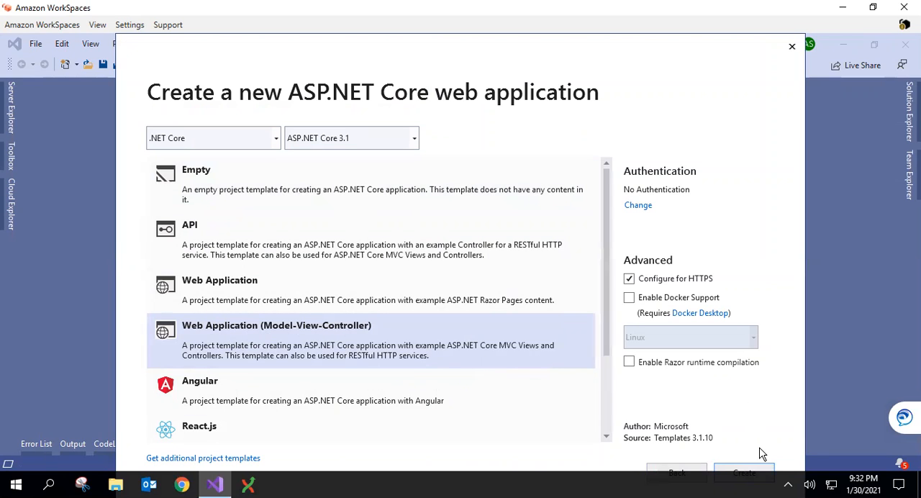
left_click(744, 469)
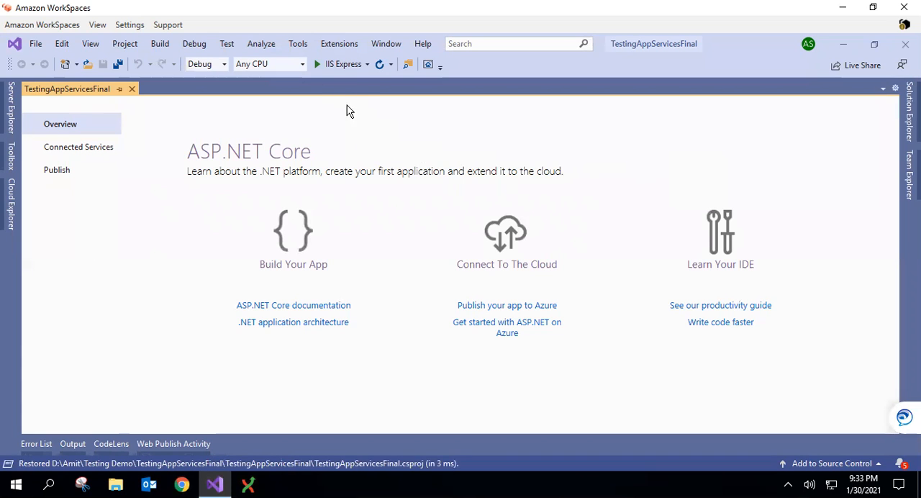
Run the project with IIS Express, trying to trust its SSL certificate and dismissing the resulting message
left_click(336, 68)
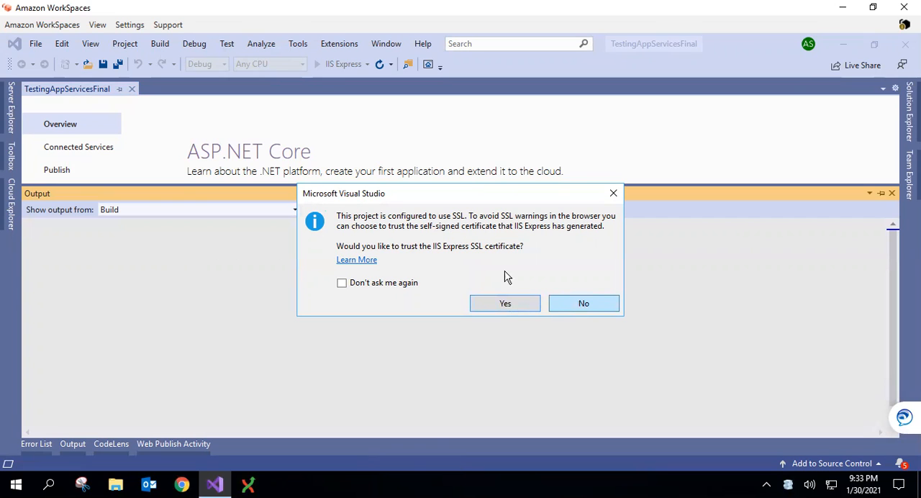
left_click(513, 310)
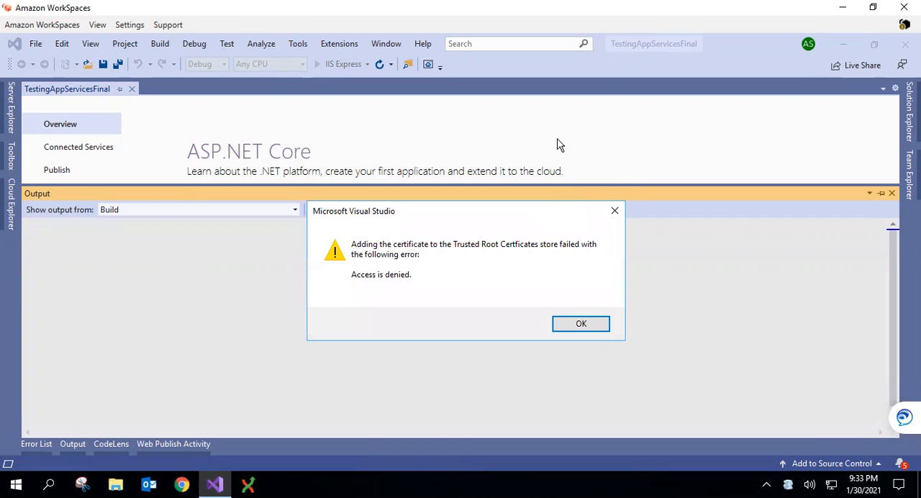
left_click(583, 323)
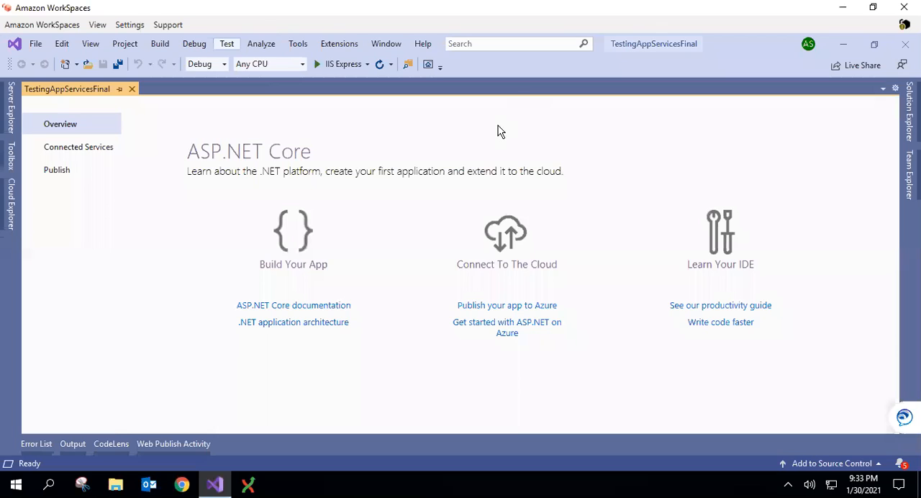
Start another new project, search the templates for SPA and choose the C# ASP.NET Core Web Application template
left_click(36, 45)
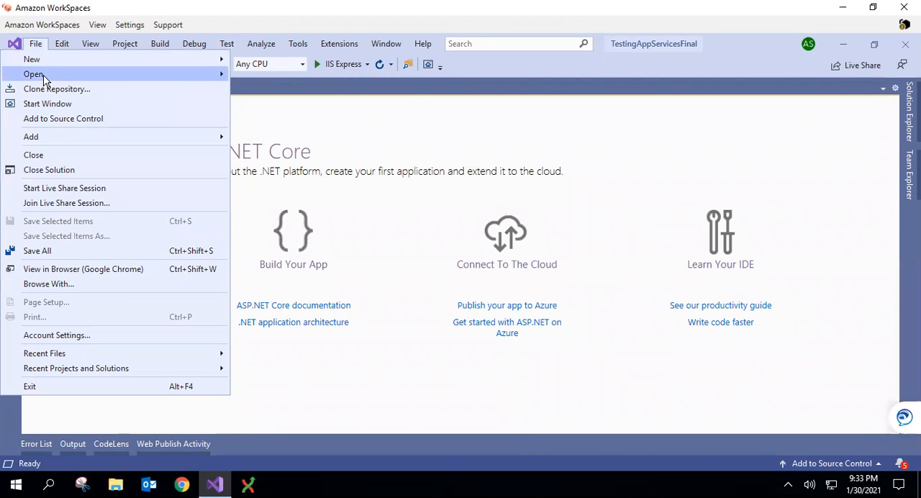
mouse_move(46, 61)
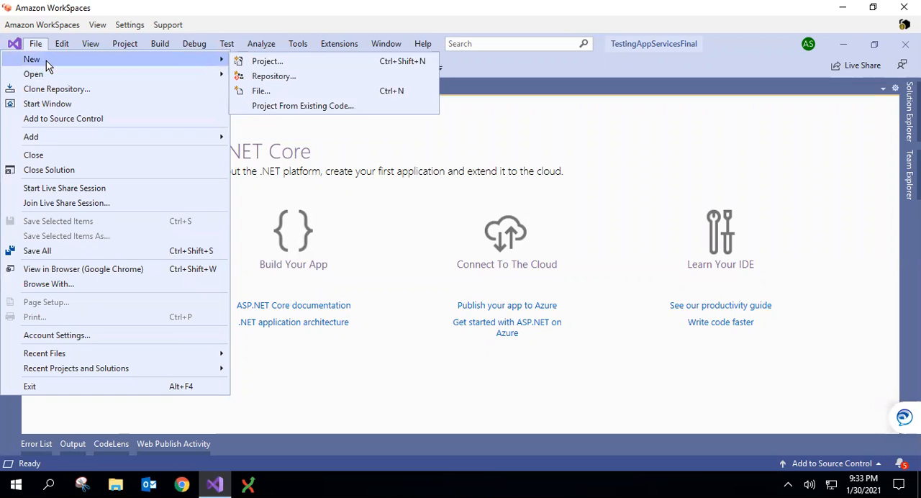
left_click(267, 61)
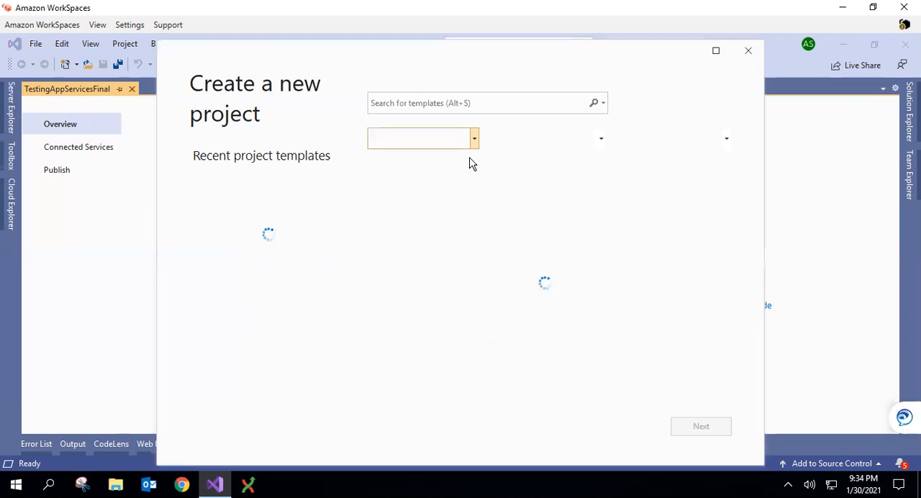
left_click(400, 103)
type("spa")
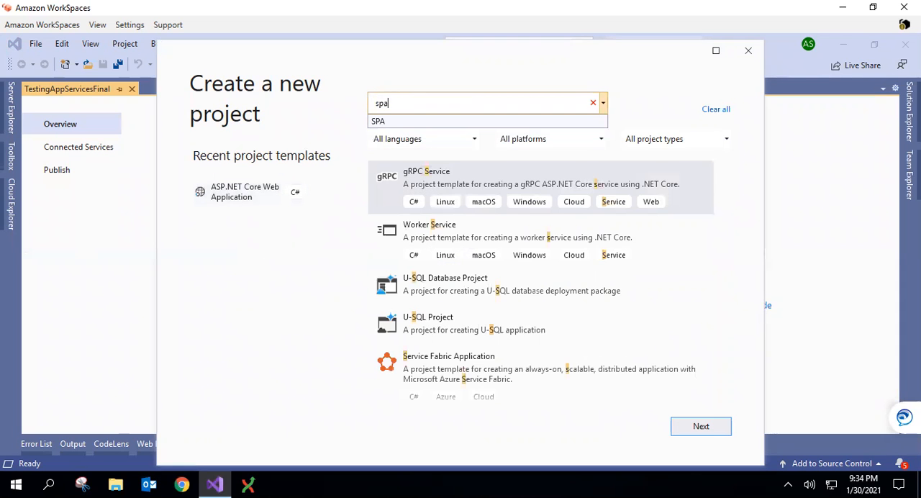
left_click(401, 122)
left_click(699, 427)
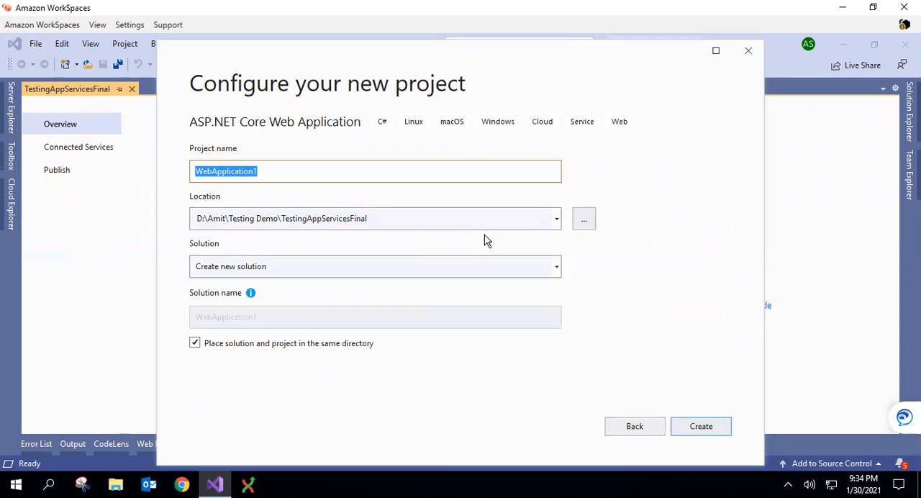
Create a new folder with the default name inside Testing Demo and select it as the project location
left_click(585, 219)
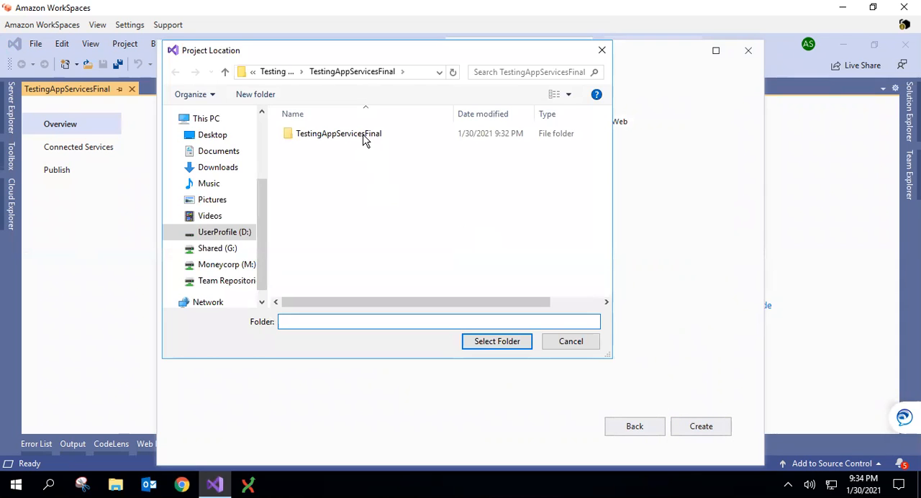
left_click(363, 137)
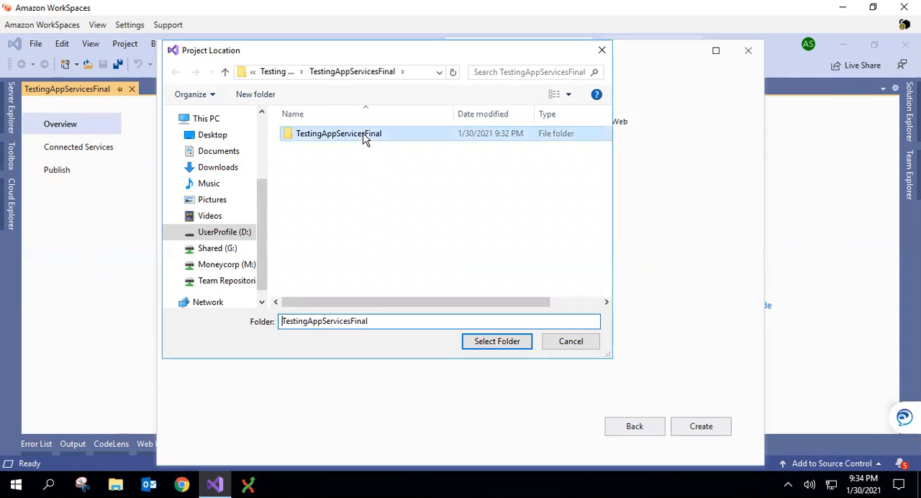
left_click(287, 75)
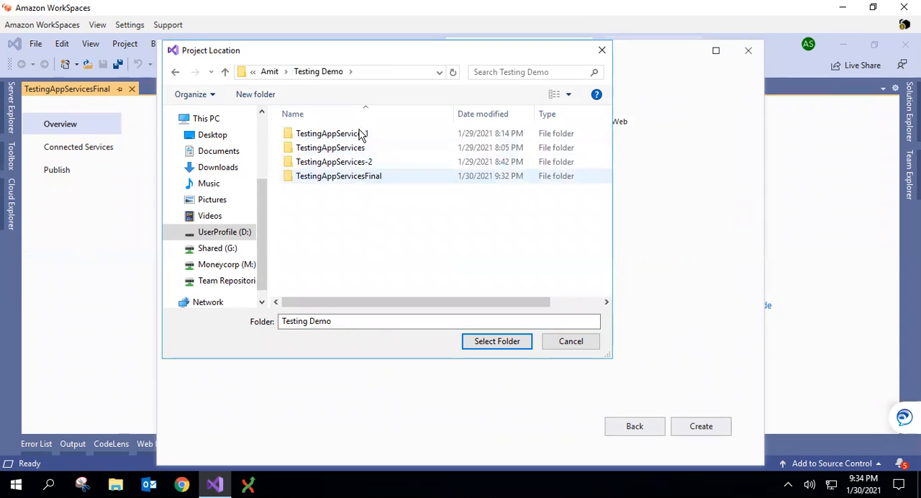
left_click(255, 94)
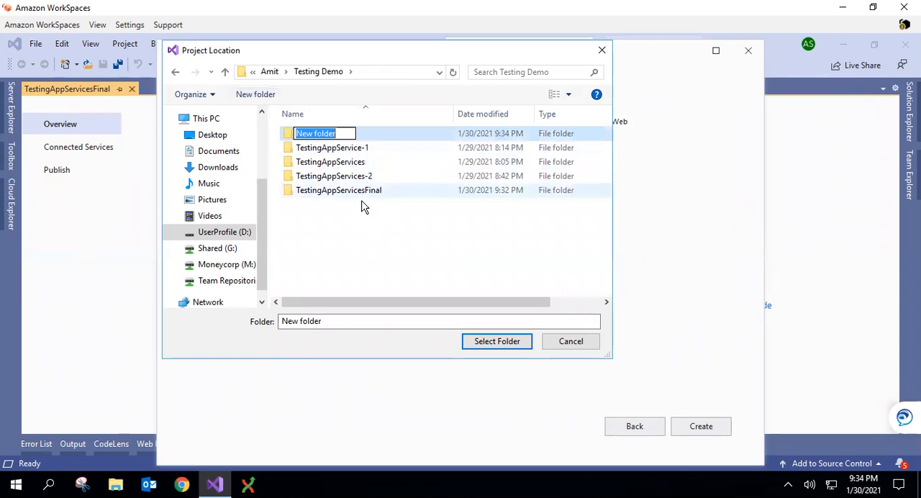
key("t")
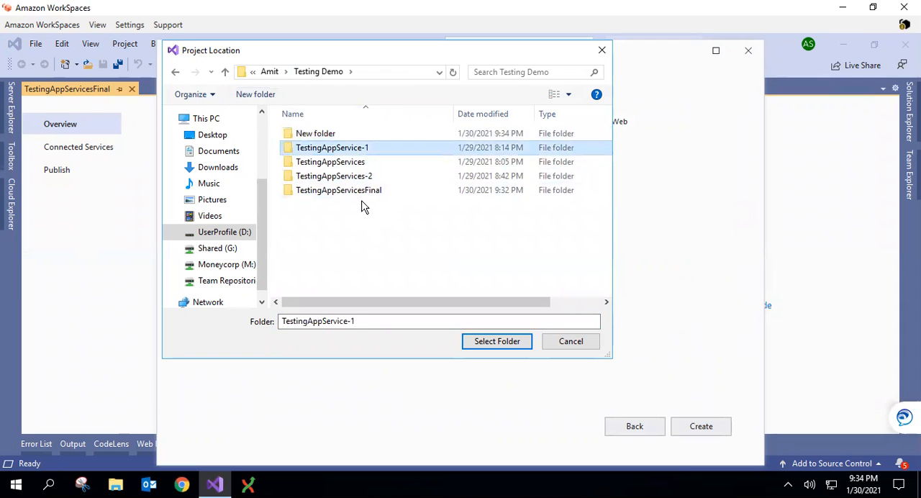
left_click(331, 135)
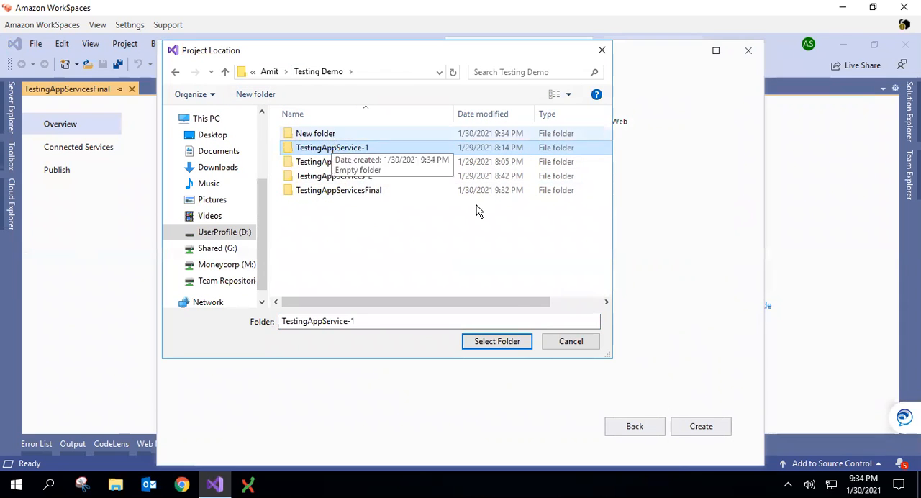
left_click(508, 339)
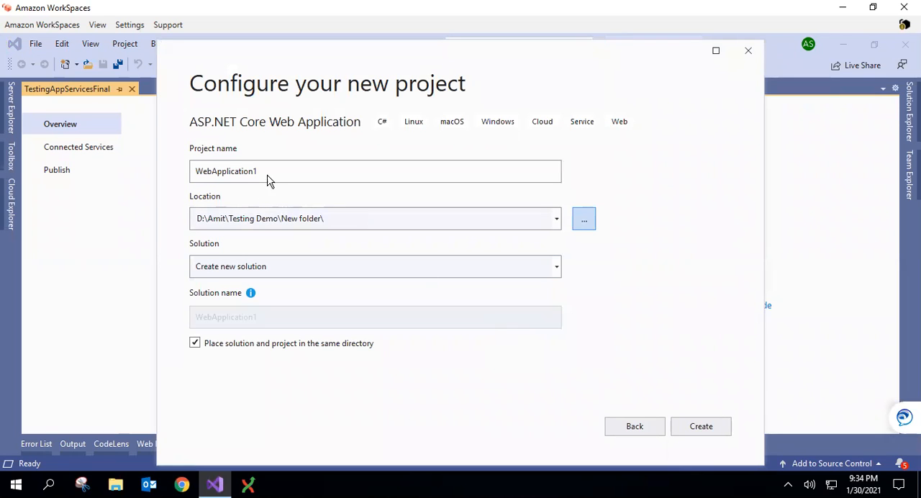
Create WebApplication1 as an ASP.NET Core 3.1 Web Application (Model-View-Controller) with HTTPS configuration turned off
left_click(708, 429)
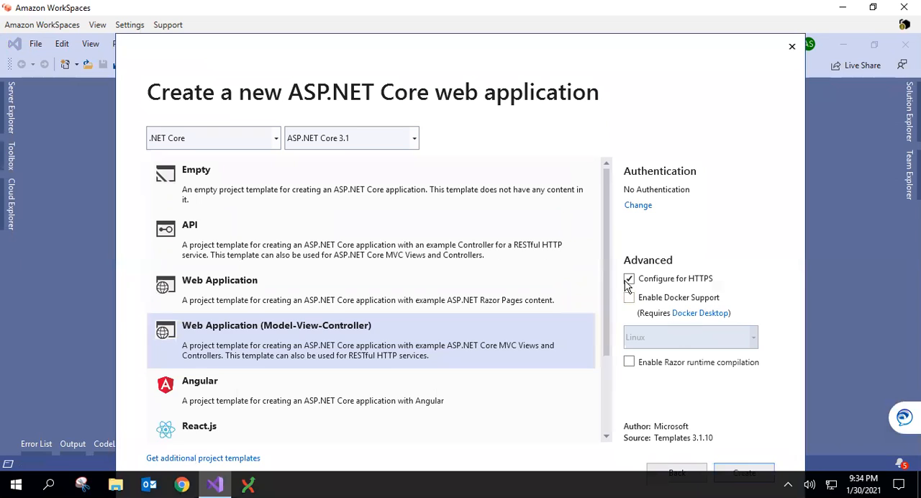
left_click(629, 279)
left_click(296, 346)
left_click(745, 472)
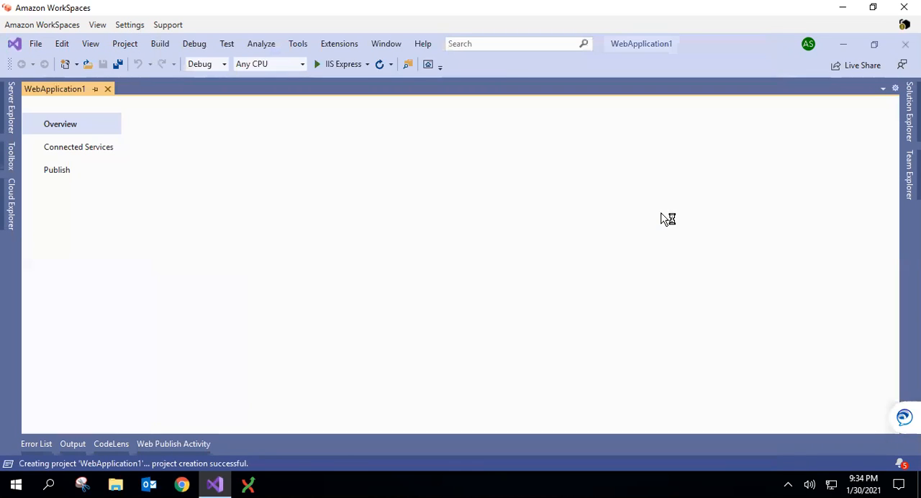
Run WebApplication1 with IIS Express and check its Home and Privacy pages in the browser
left_click(332, 65)
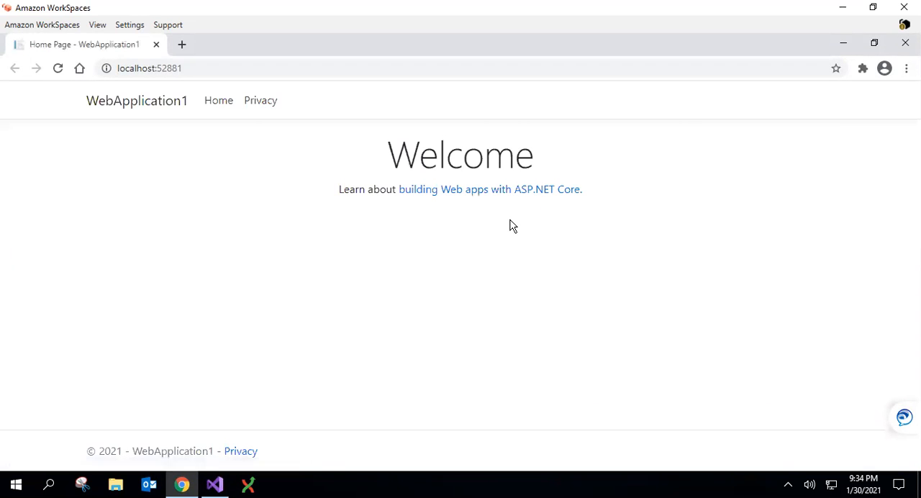
left_click(262, 102)
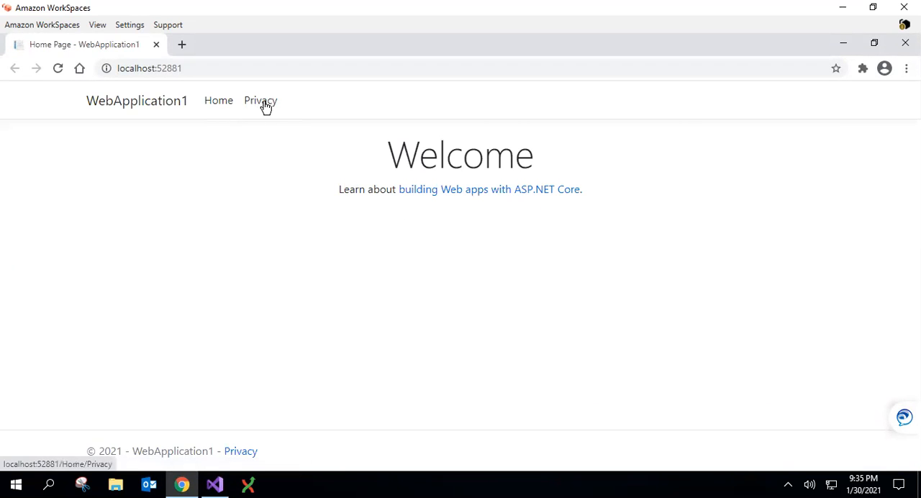
left_click(223, 106)
left_click(259, 107)
left_click(228, 106)
left_click(260, 106)
left_click(180, 103)
left_click(258, 107)
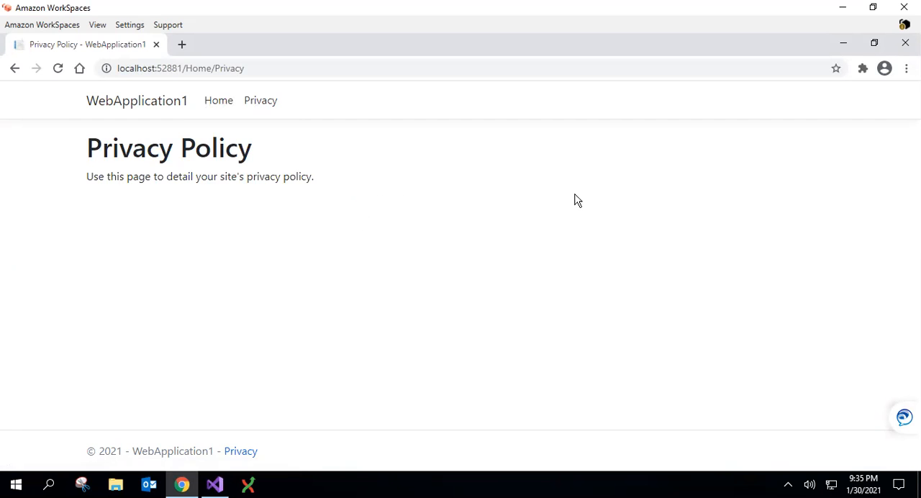
Back in Visual Studio, create a publish profile targeting Azure App Service (Windows) with the AmitCWA app in resource group RG-VMAmit
left_click(214, 483)
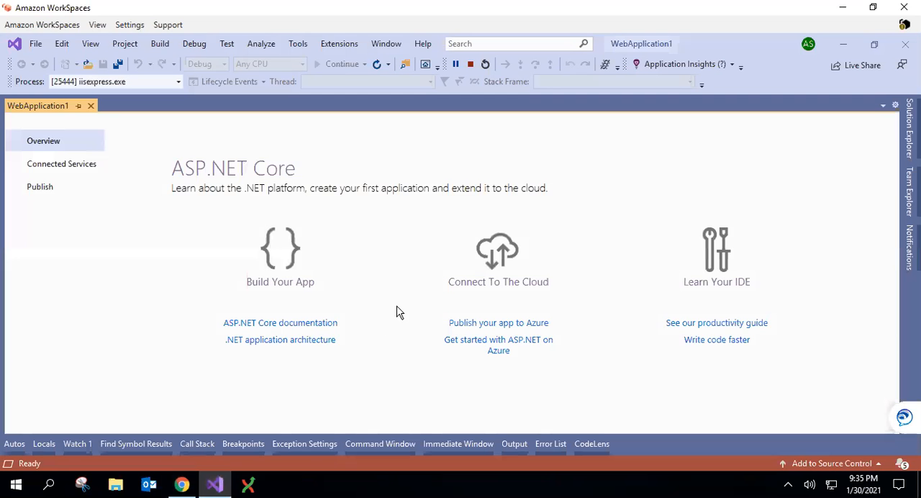
left_click(61, 198)
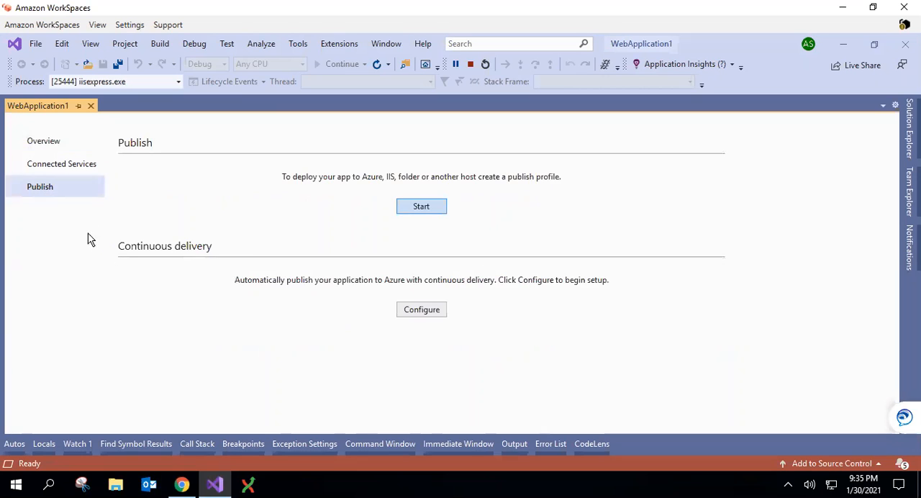
left_click(422, 207)
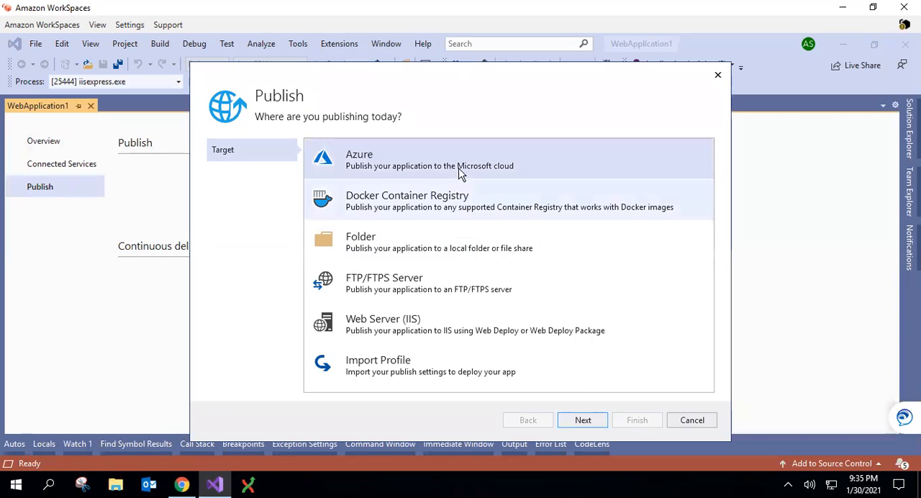
left_click(583, 420)
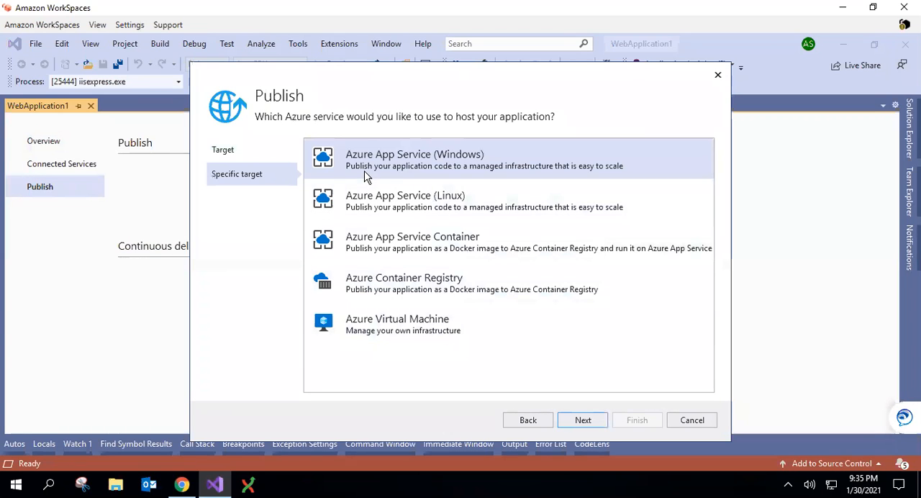
left_click(583, 418)
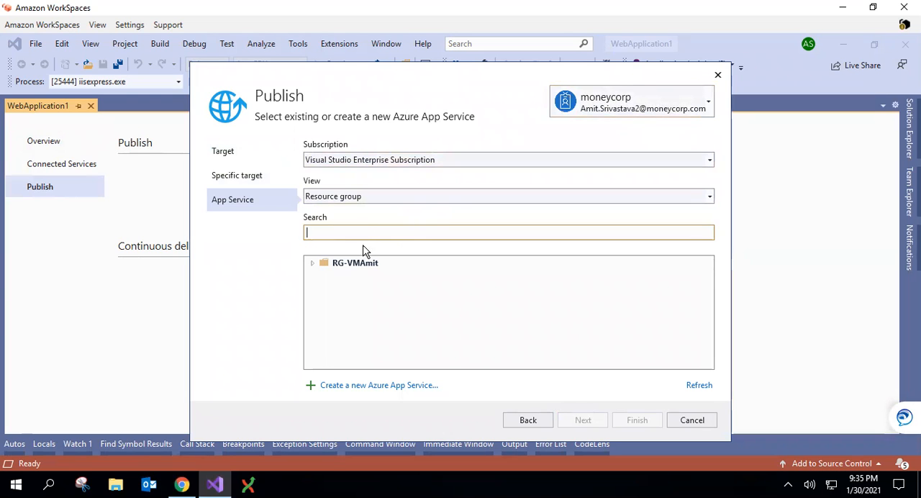
left_click(313, 264)
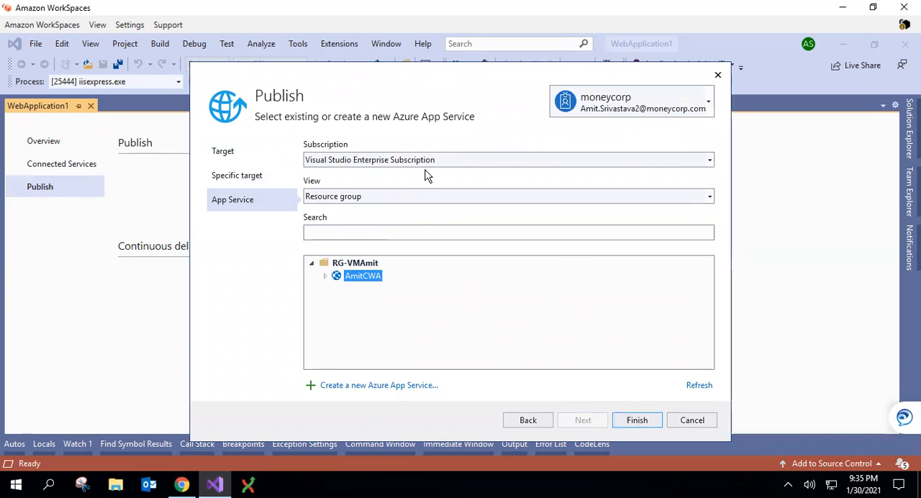
left_click(407, 201)
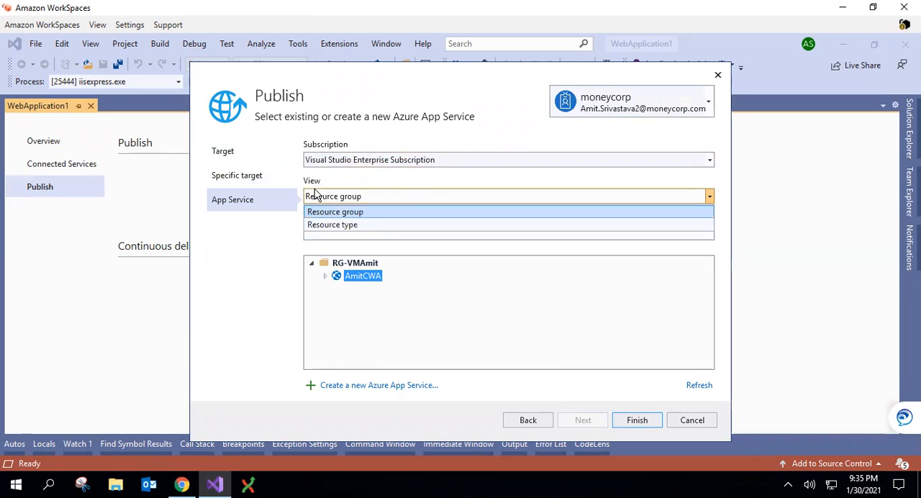
left_click(392, 191)
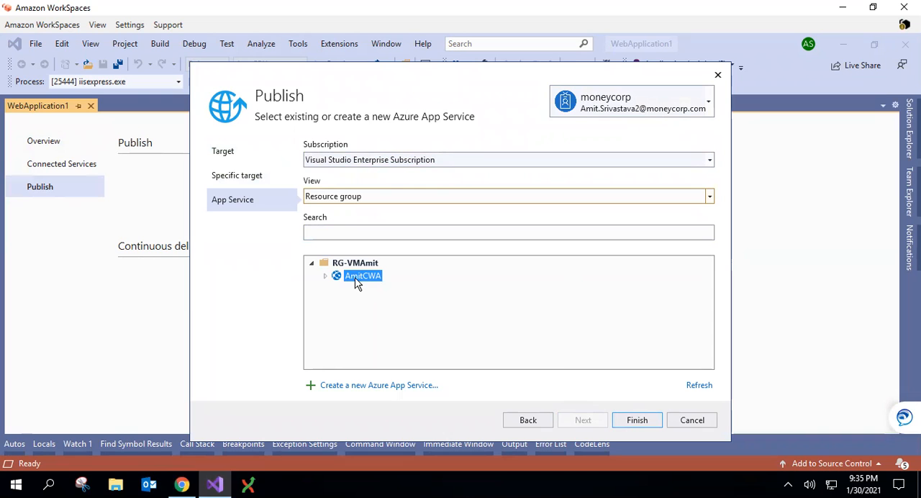
left_click(634, 421)
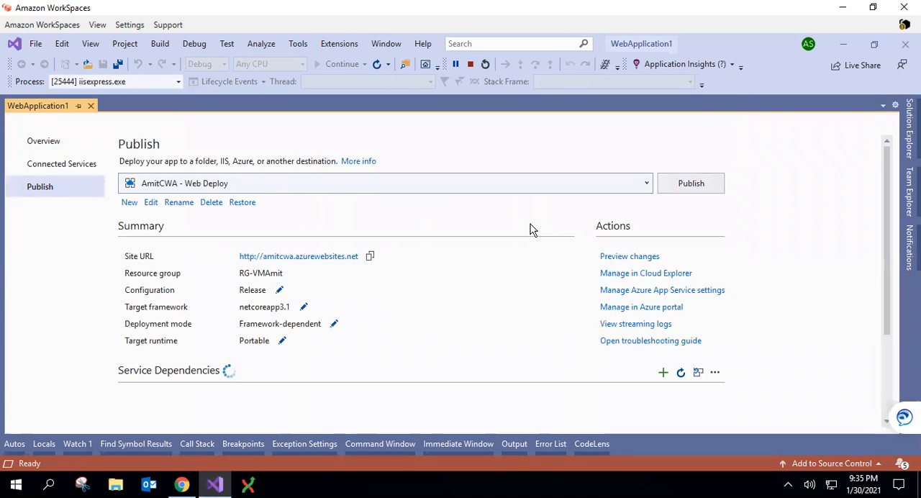
Open the profile's site URL and compare the Azure page with the locally running WebApplication1 page
left_click(301, 259)
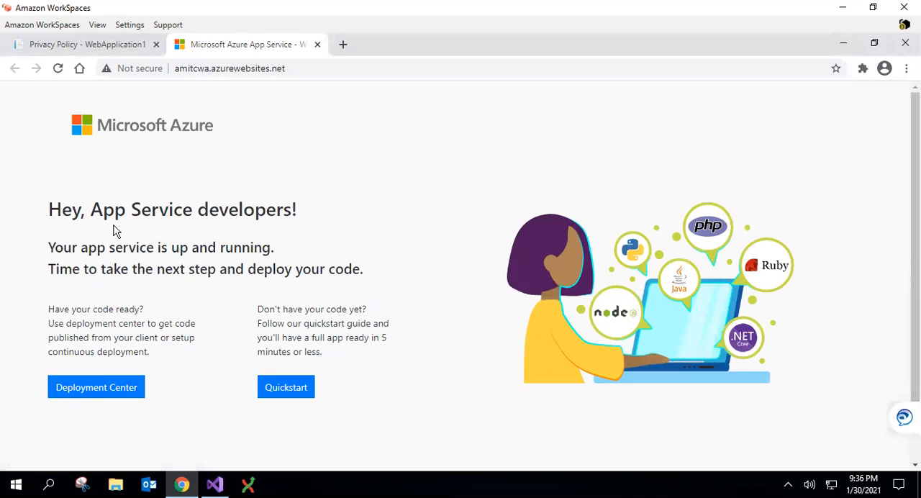
left_click(115, 44)
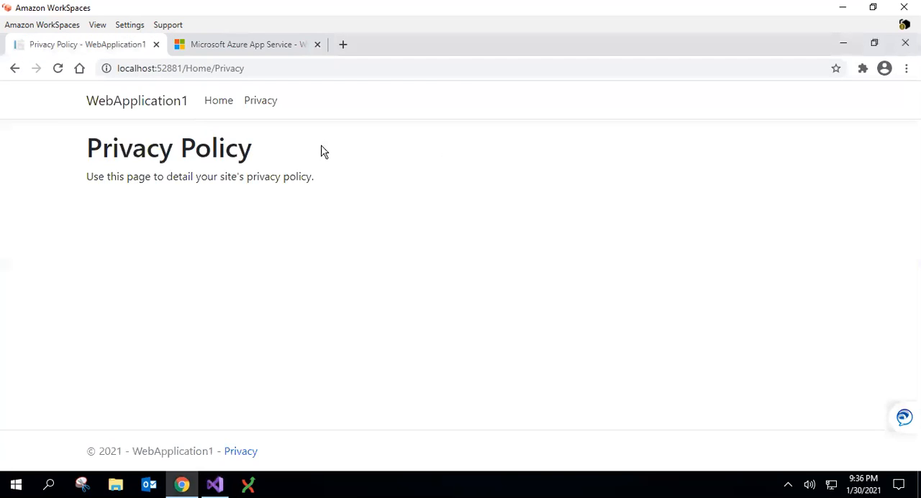
left_click(214, 484)
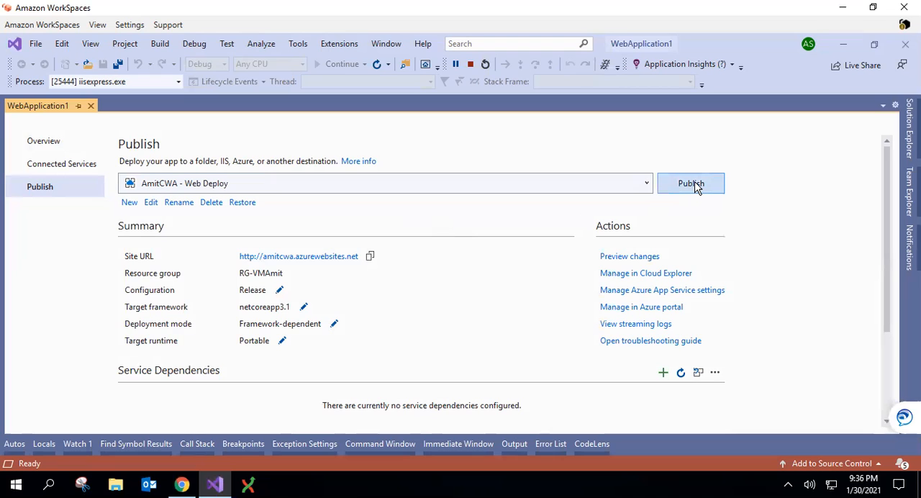
Publish WebApplication1 to AmitCWA, agreeing to stop debugging, and follow the build output
left_click(692, 184)
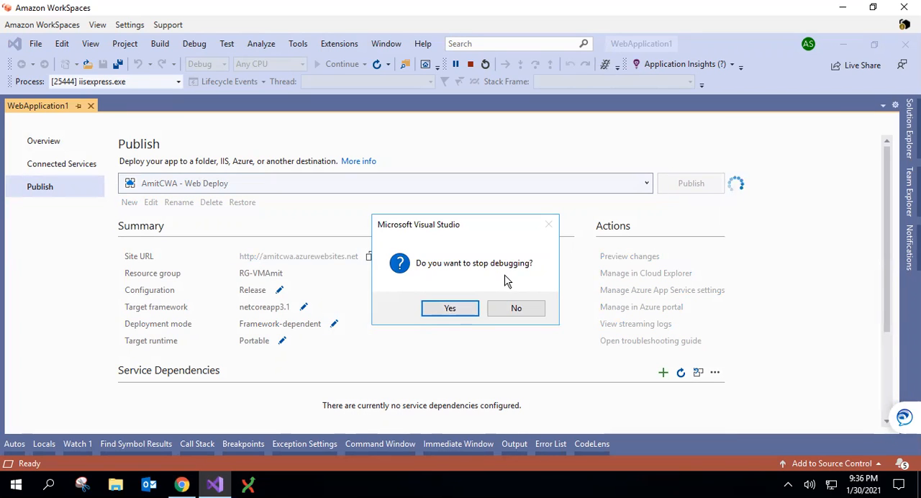
left_click(449, 310)
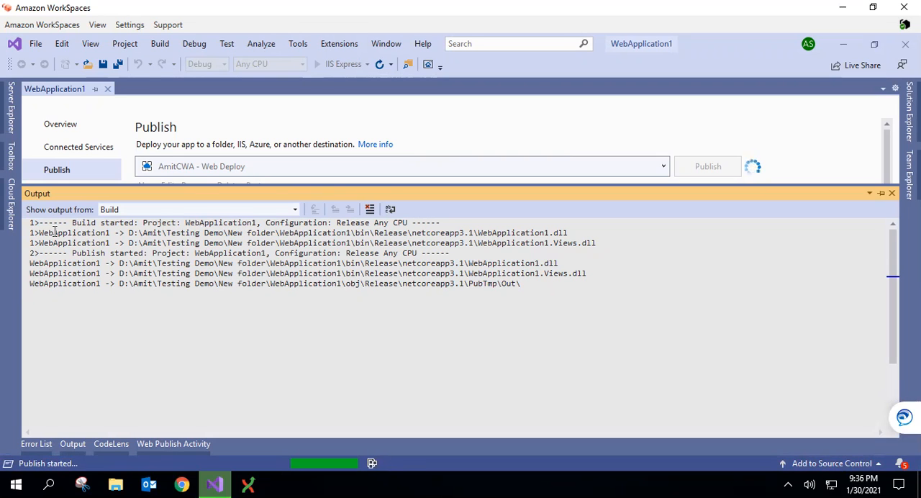
left_click_drag(40, 232, 194, 253)
left_click_drag(56, 294, 152, 305)
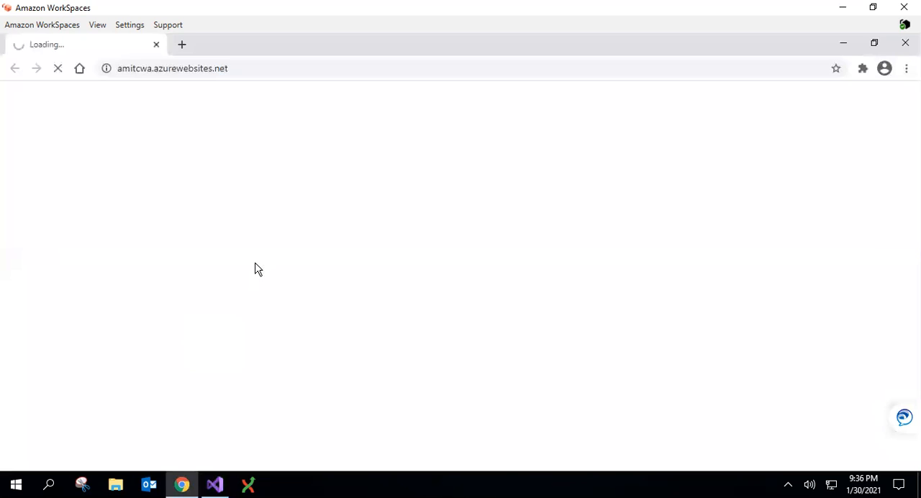
Examine the publish output through to the web app restart, checking the deployed site in the browser in between
key("alt+Tab")
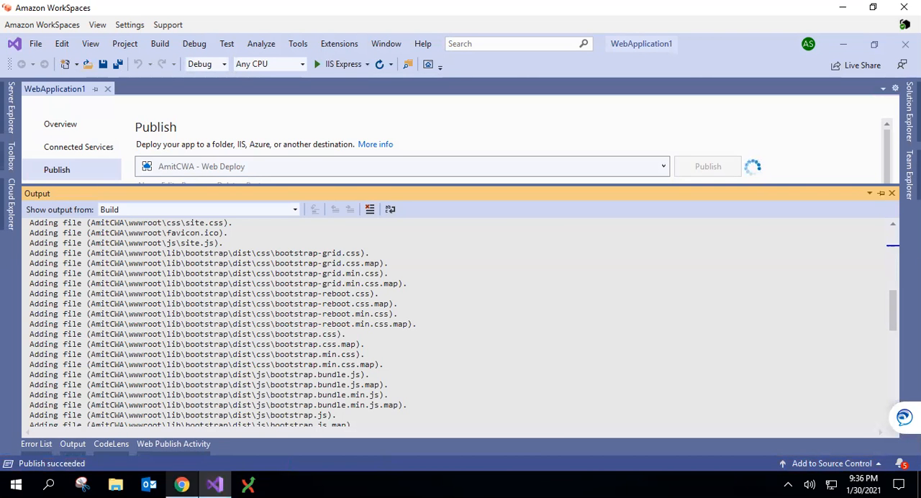
left_click(181, 484)
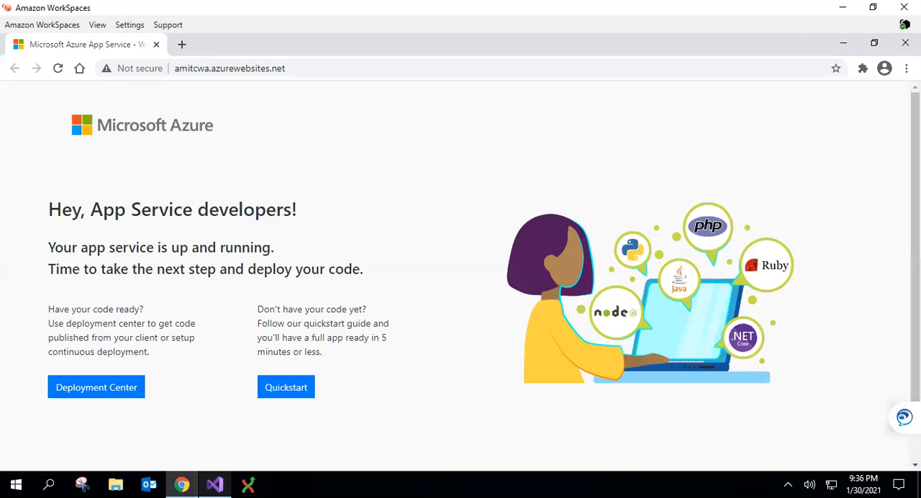
left_click(214, 484)
scroll(213, 353, "down", 5)
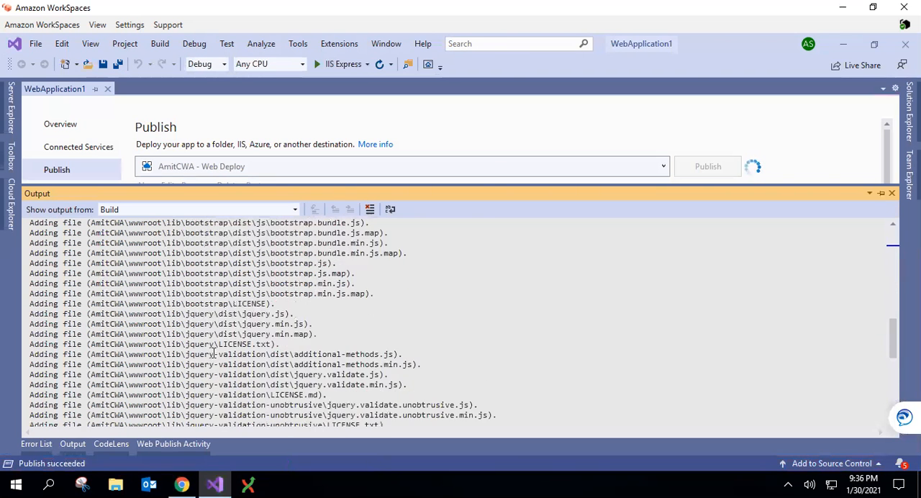
scroll(212, 344, "down", 8)
scroll(212, 341, "up", 2)
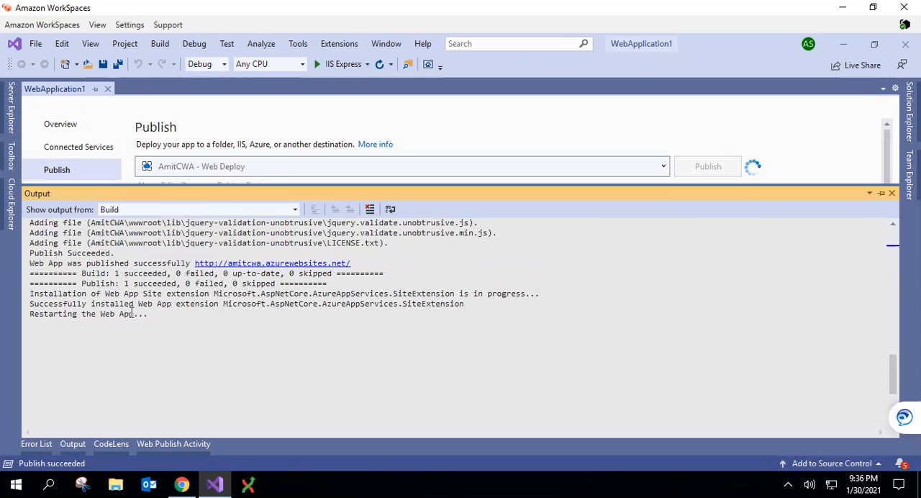
left_click_drag(82, 274, 144, 288)
left_click_drag(59, 297, 116, 317)
left_click(56, 338)
left_click_drag(53, 328, 130, 328)
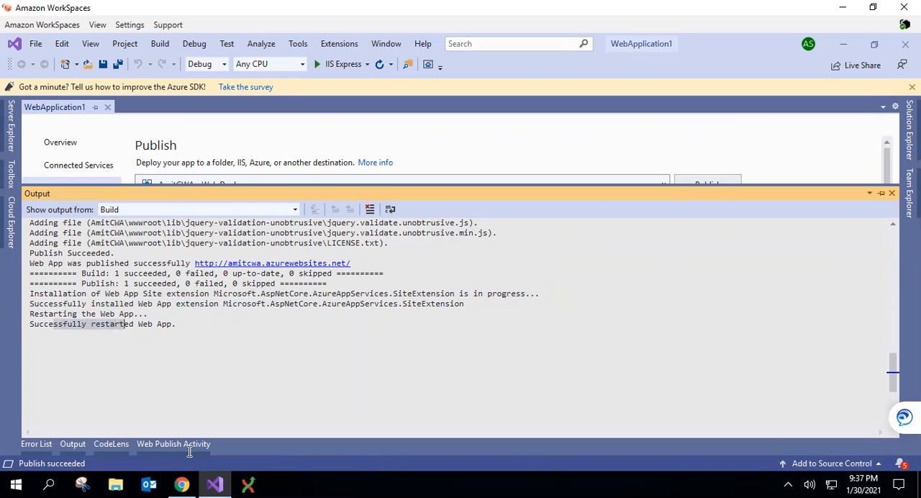
Switch to Chrome and reload amitcwa.azurewebsites.net to check the published site
left_click(182, 484)
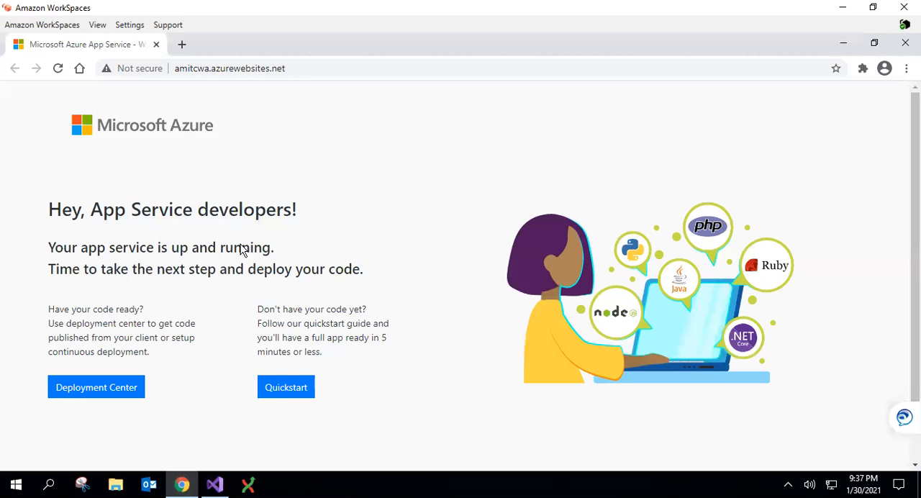
left_click(303, 67)
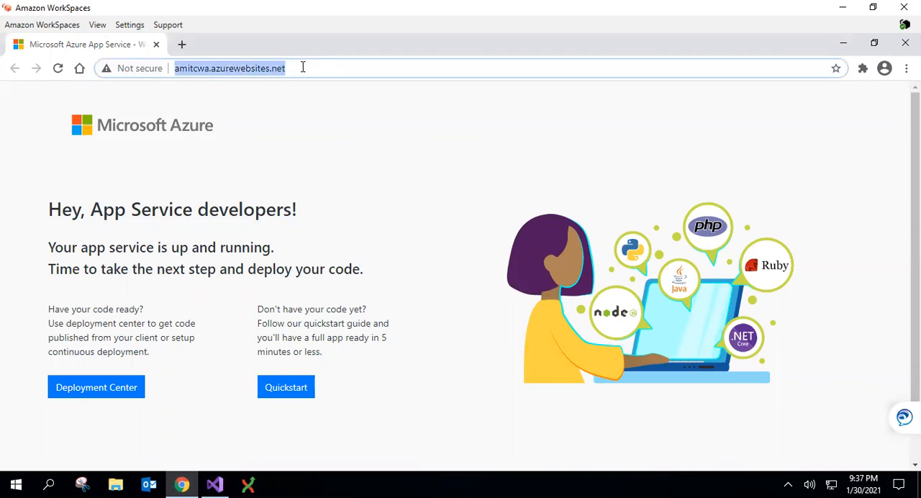
key("Return")
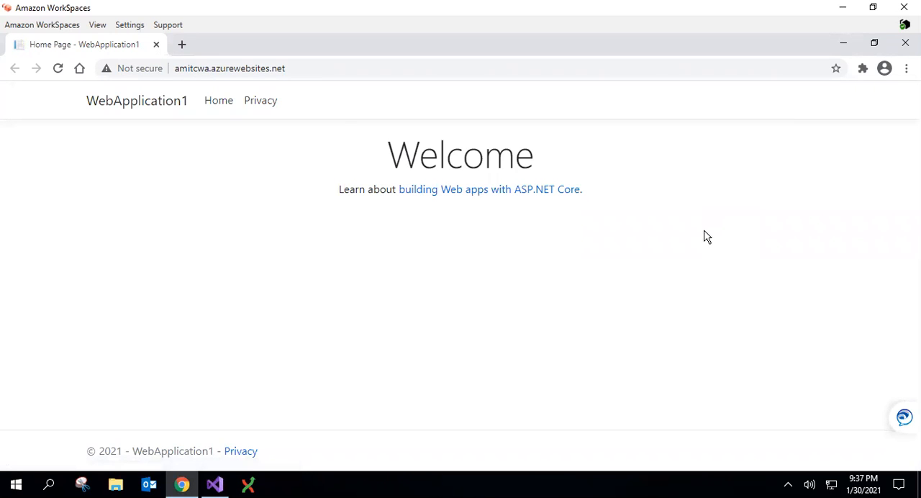
Check the address and the Privacy and Home pages of the published WebApplication1 site
left_click_drag(176, 70, 285, 70)
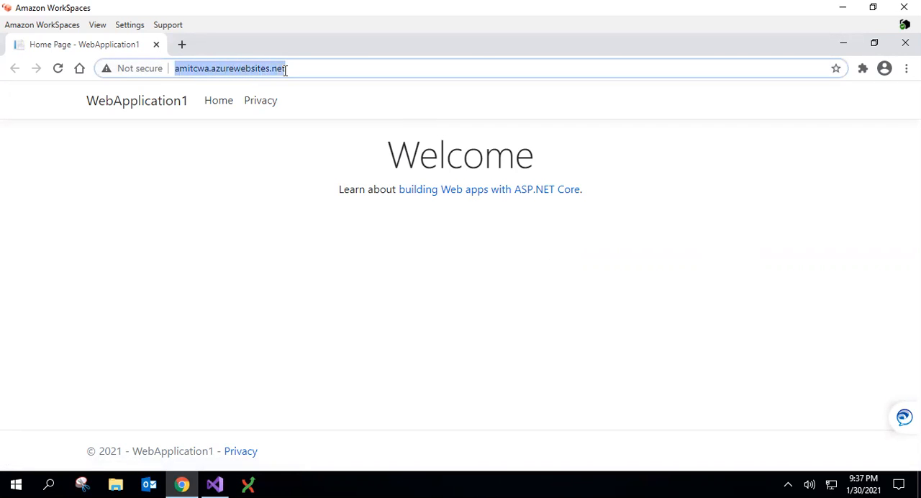
left_click(256, 110)
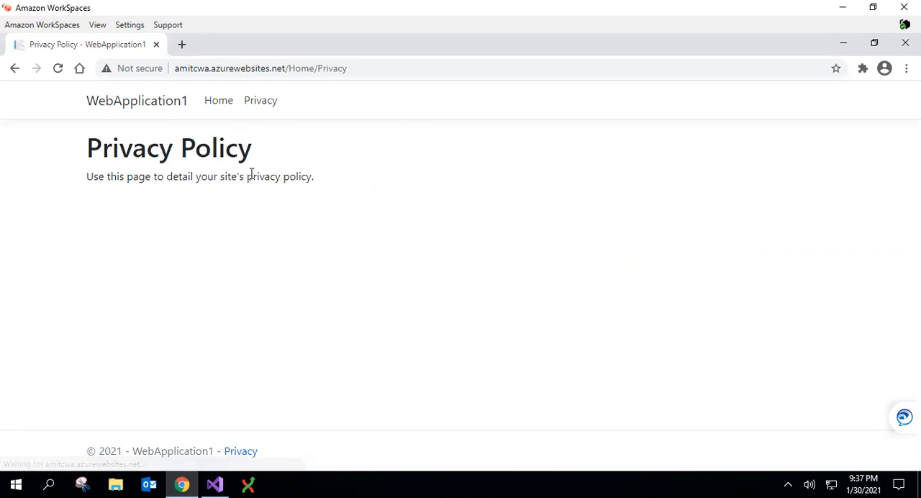
left_click(218, 108)
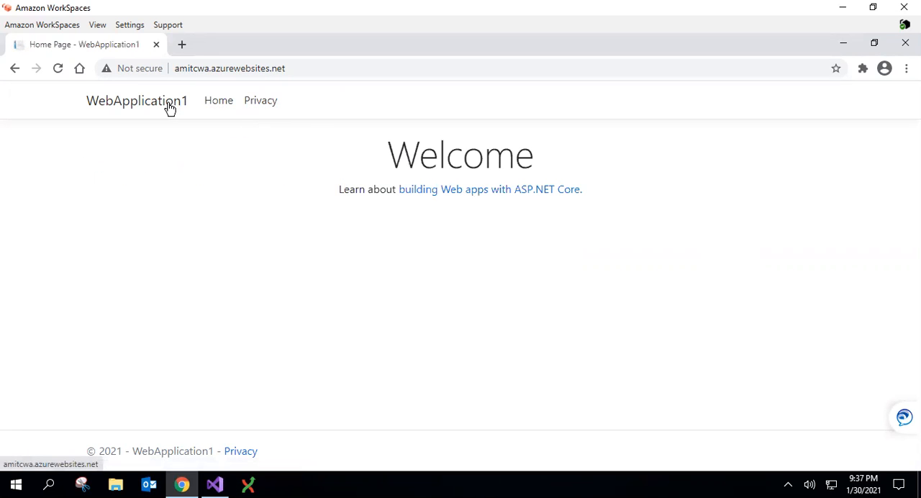
left_click(259, 107)
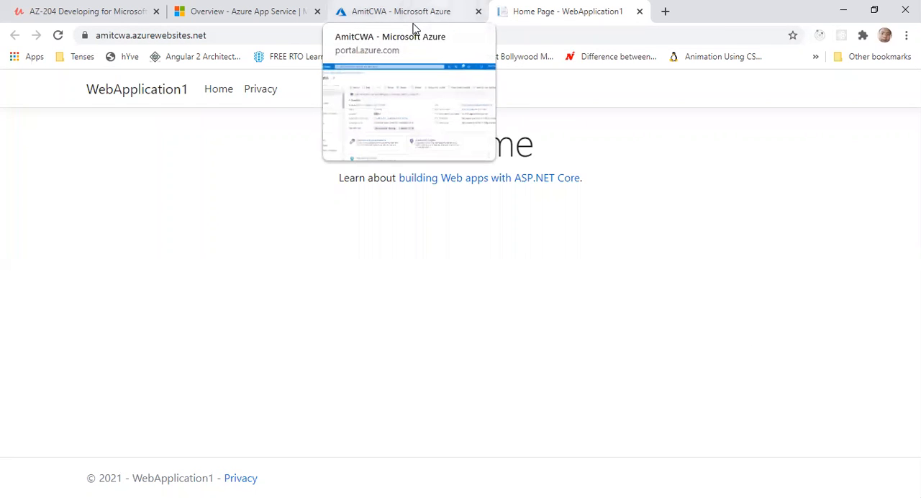
Stop the AmitCWA web app in the Azure portal and reload amitcwa.azurewebsites.net to check its response
left_click(414, 26)
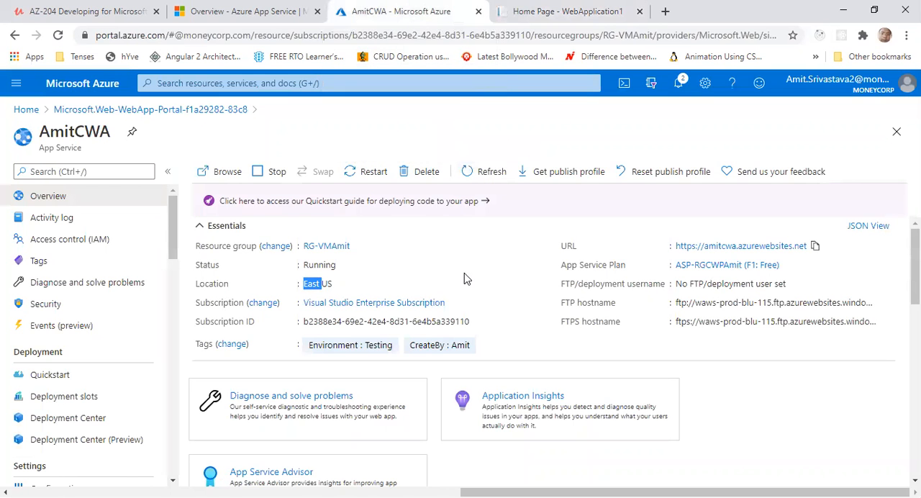
left_click(264, 174)
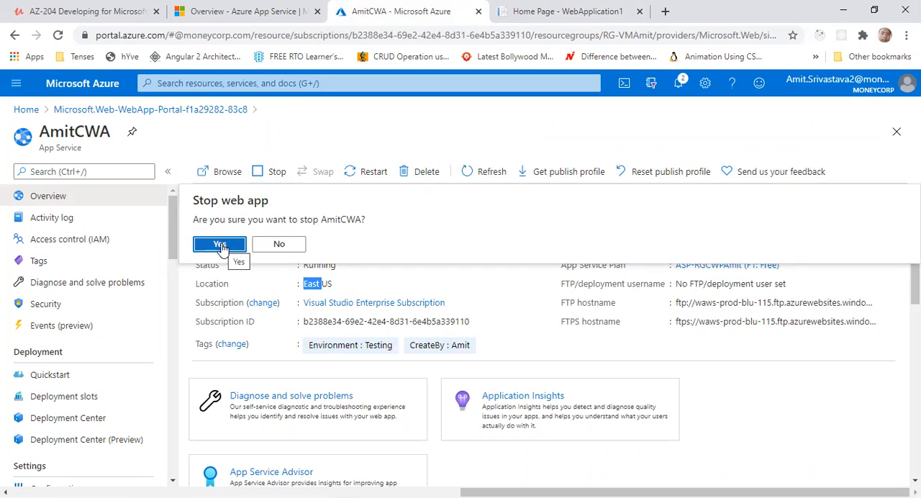
left_click(219, 244)
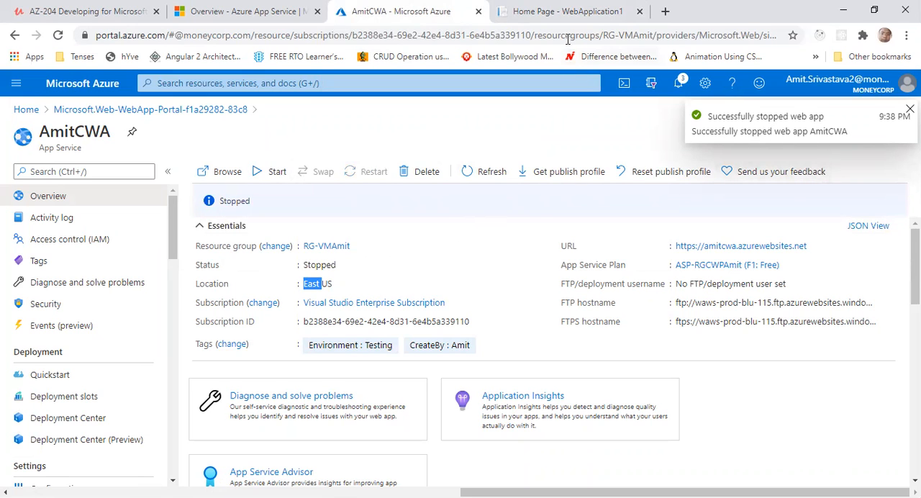
left_click(539, 13)
left_click(482, 39)
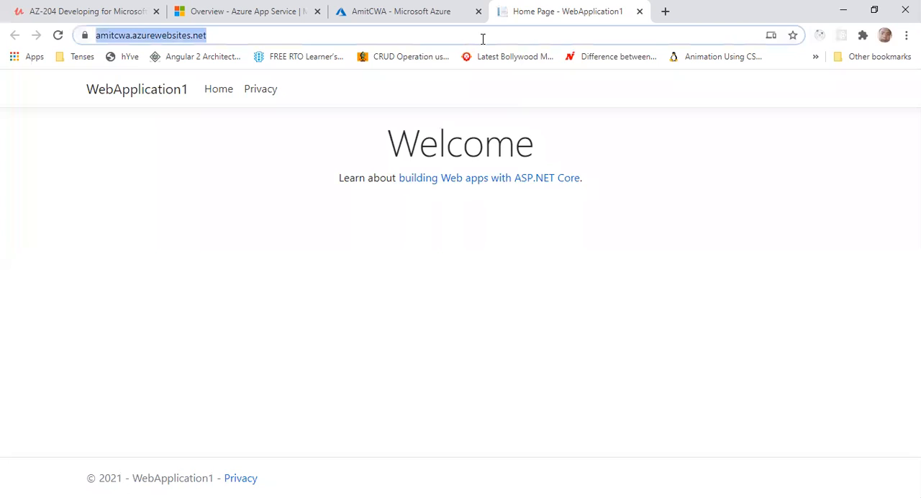
key("Return")
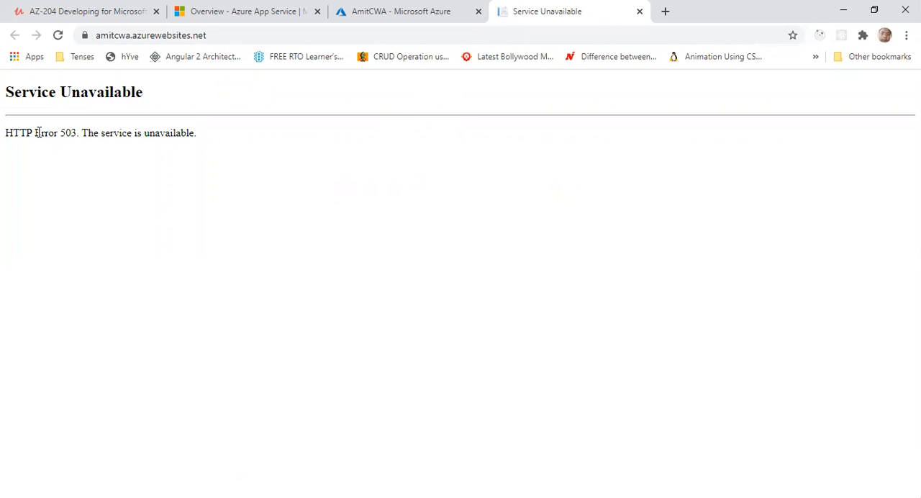
left_click_drag(37, 133, 84, 137)
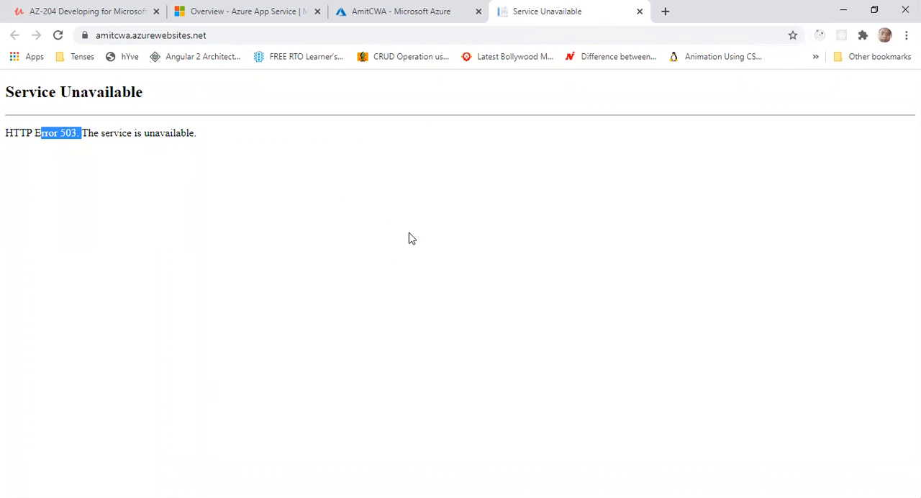
Start the AmitCWA web app again in the Azure portal and reload its site to check that it responds
left_click(388, 22)
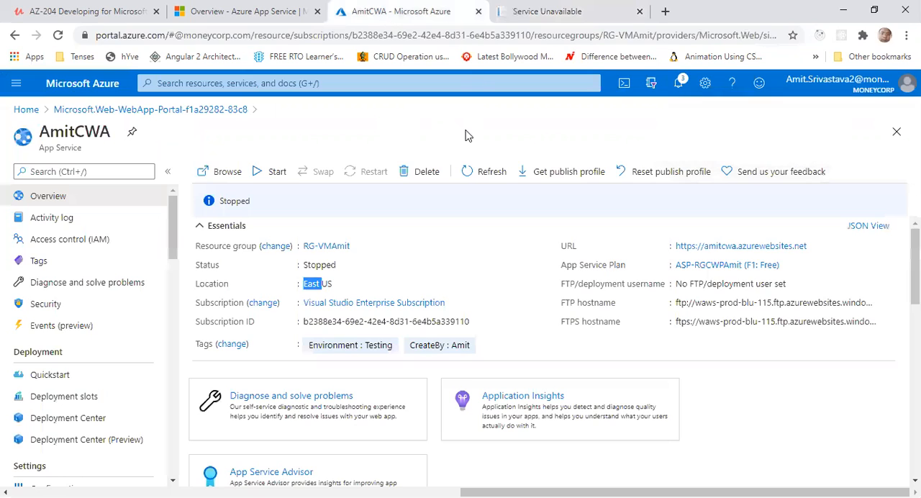
left_click(274, 171)
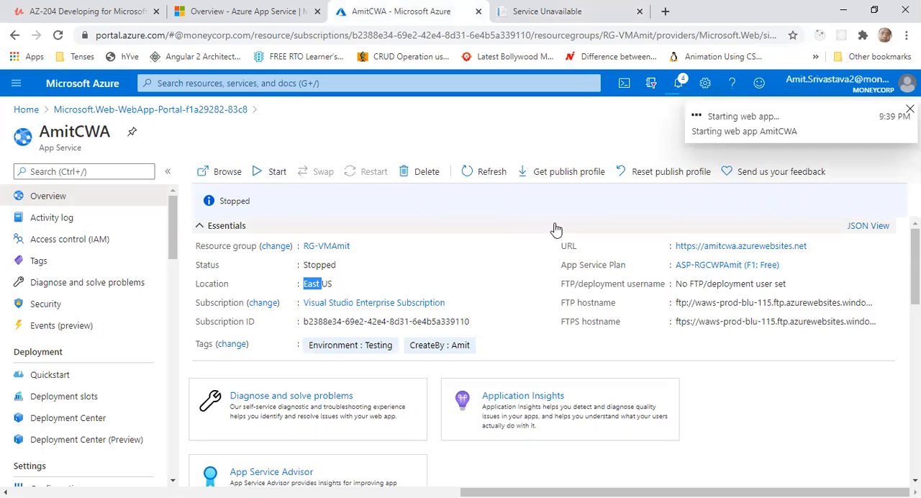
left_click(547, 11)
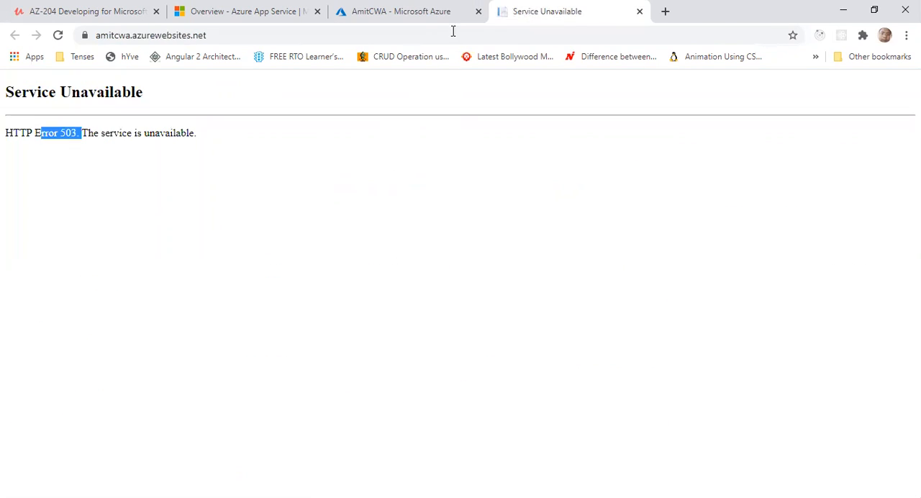
left_click(431, 32)
key("Return")
left_click(440, 22)
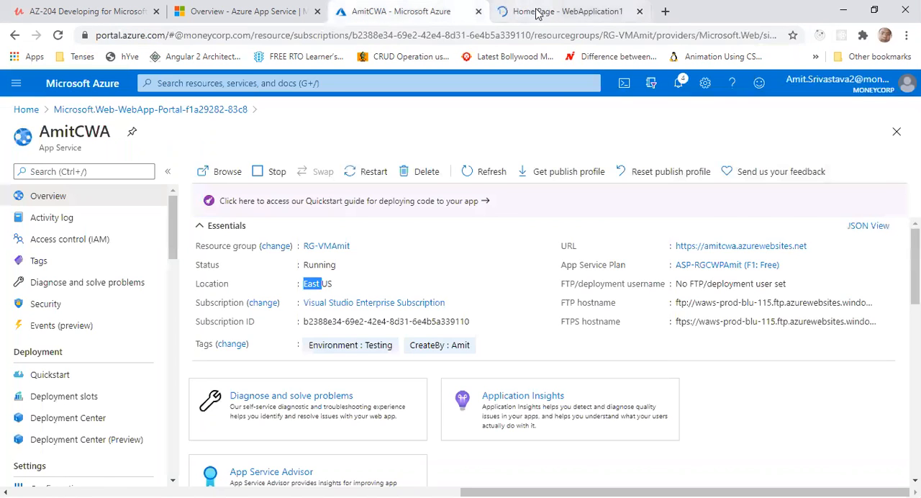
left_click(536, 9)
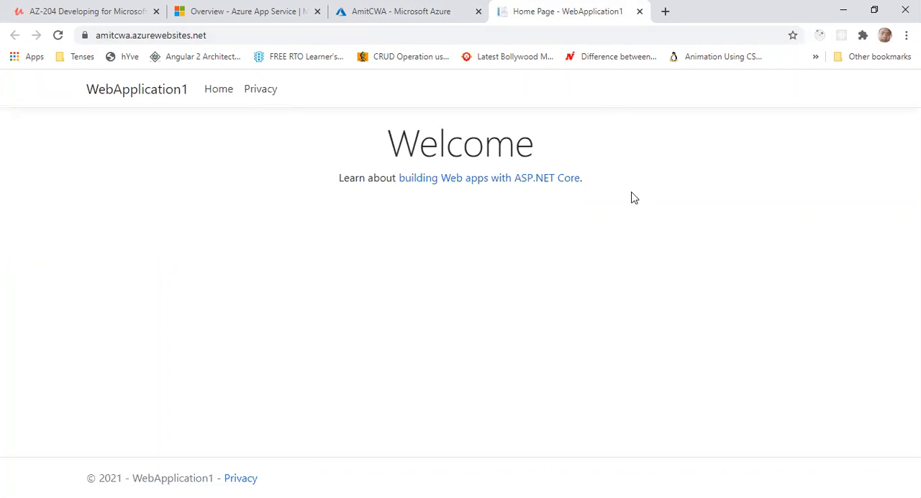
Delete the AmitCWA web app together with its App Service plan, confirming with the app name AmitCWA
left_click(450, 16)
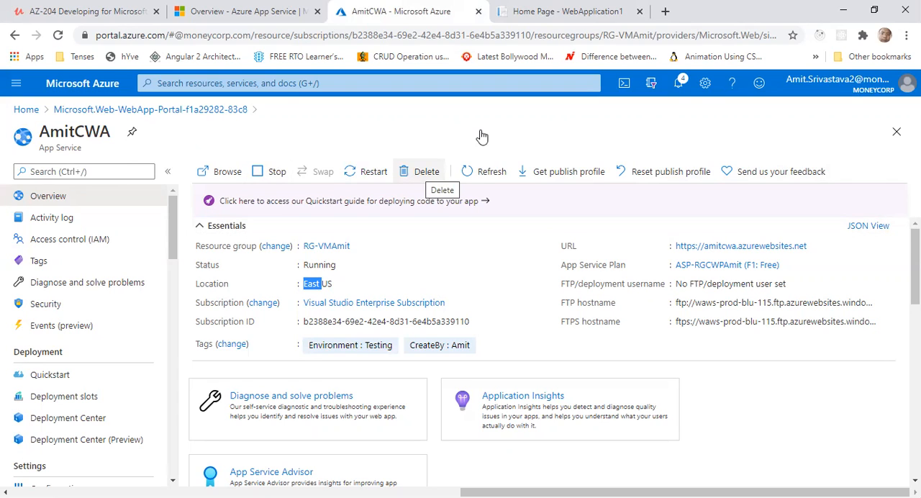
left_click(428, 174)
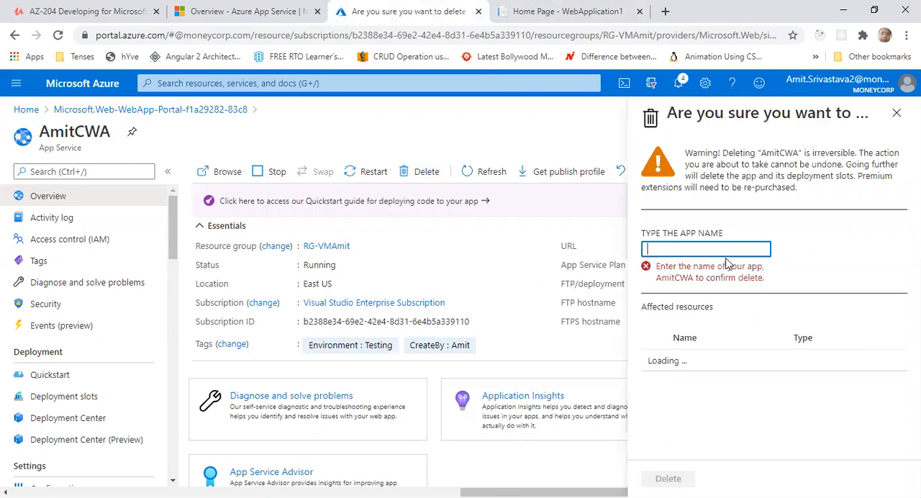
double_click(779, 152)
key("ctrl+c")
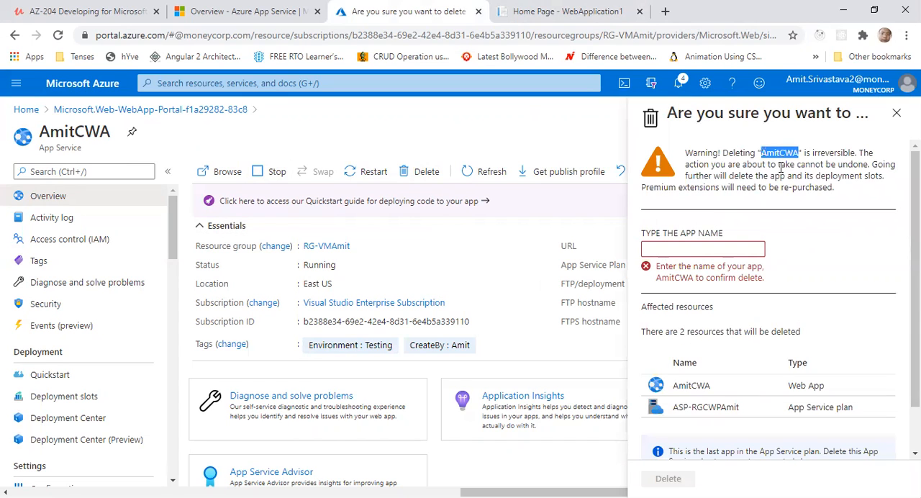
left_click(716, 244)
key("ctrl+v")
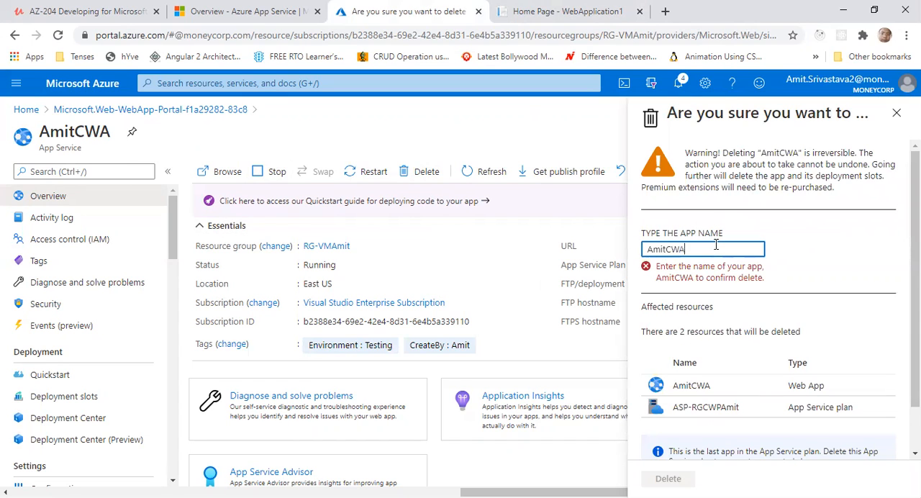
scroll(792, 241, "down", 2)
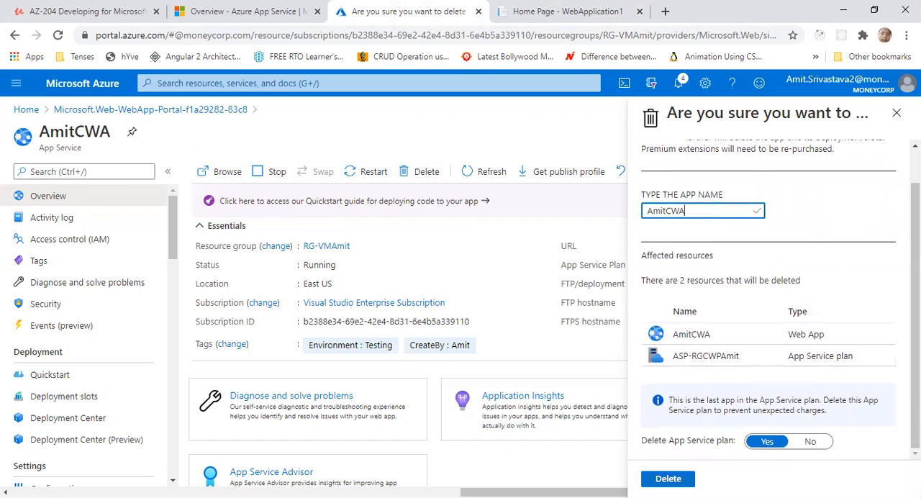
left_click(667, 478)
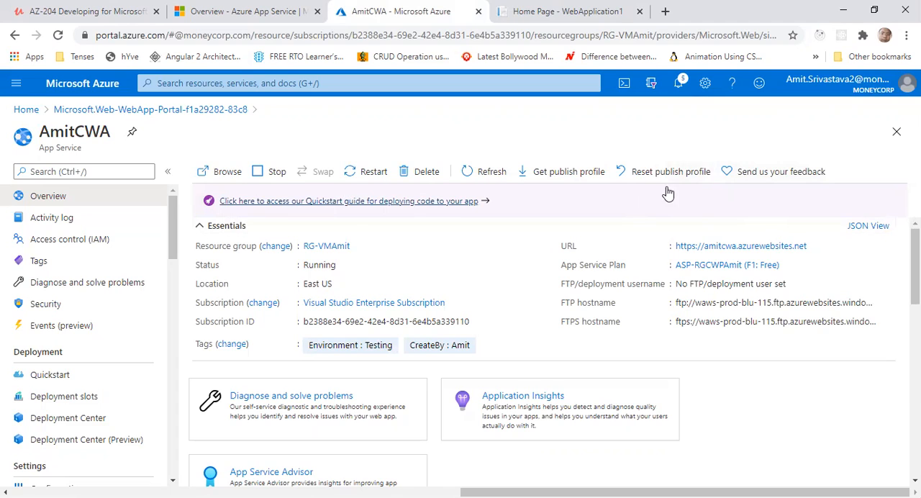
Check the portal notifications for the delete operation and open the App Services list from the Azure home page
left_click(681, 83)
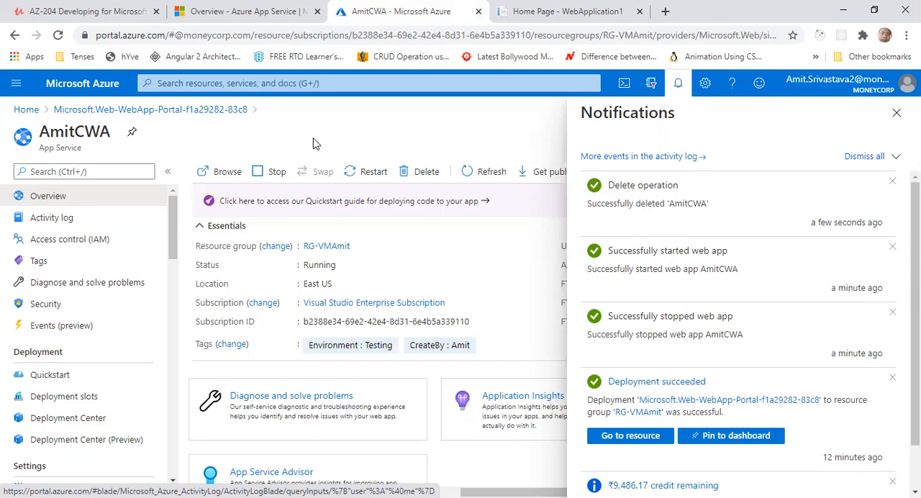
left_click(26, 110)
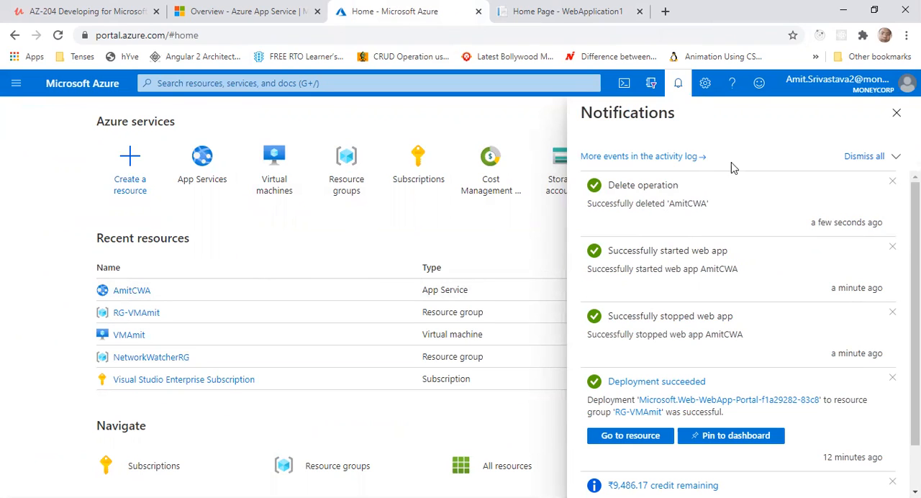
left_click(201, 169)
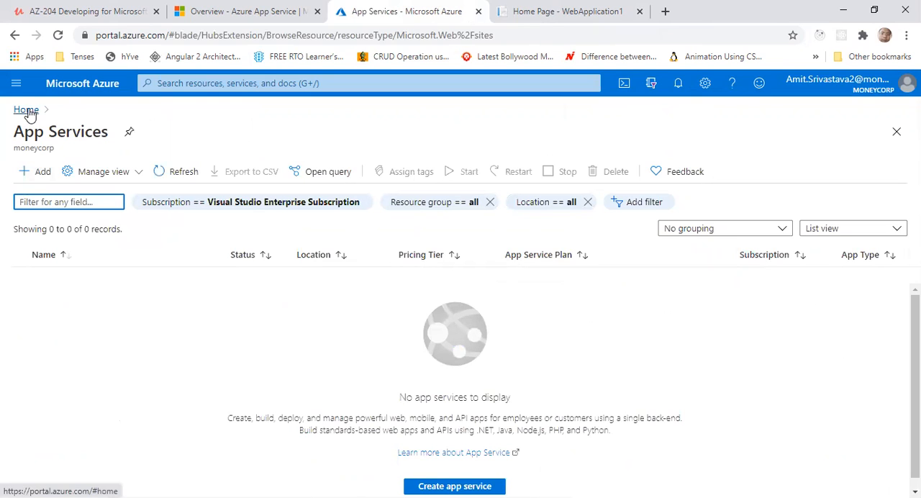
Reload amitcwa.azurewebsites.net to check the deleted app's address, and return to the Azure portal home page
left_click(533, 12)
left_click(377, 34)
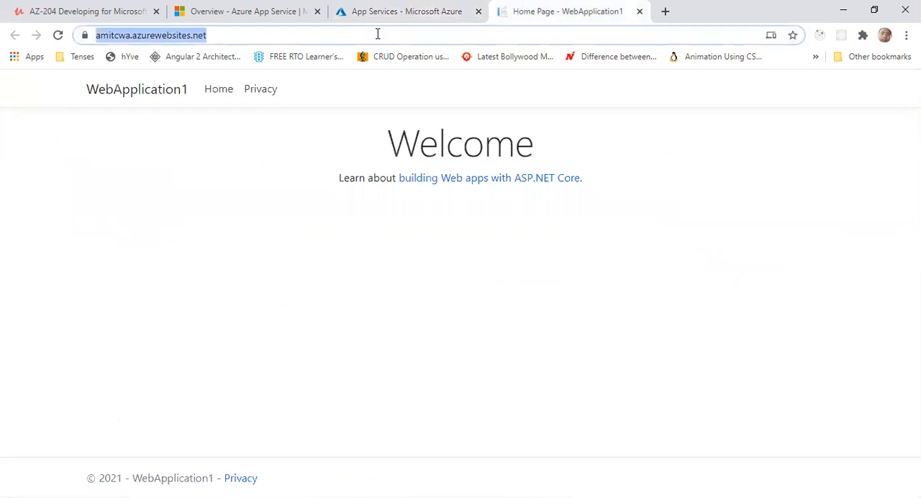
key("Return")
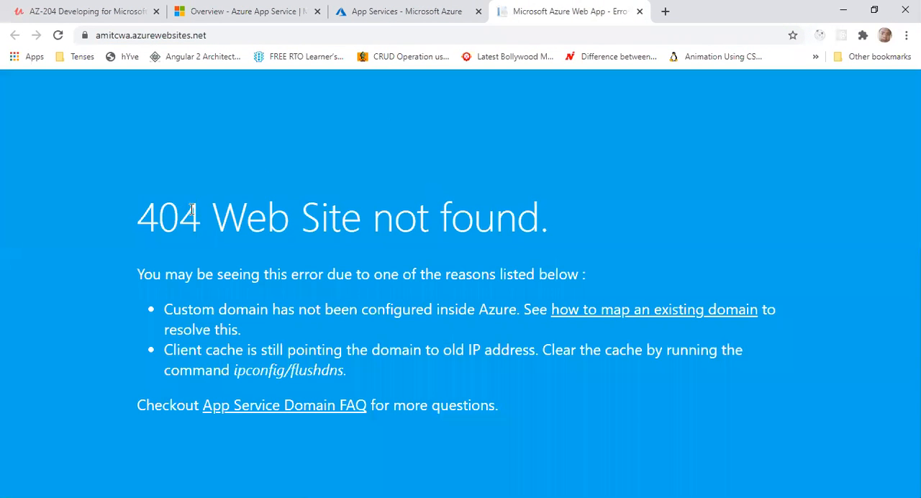
left_click_drag(156, 216, 547, 205)
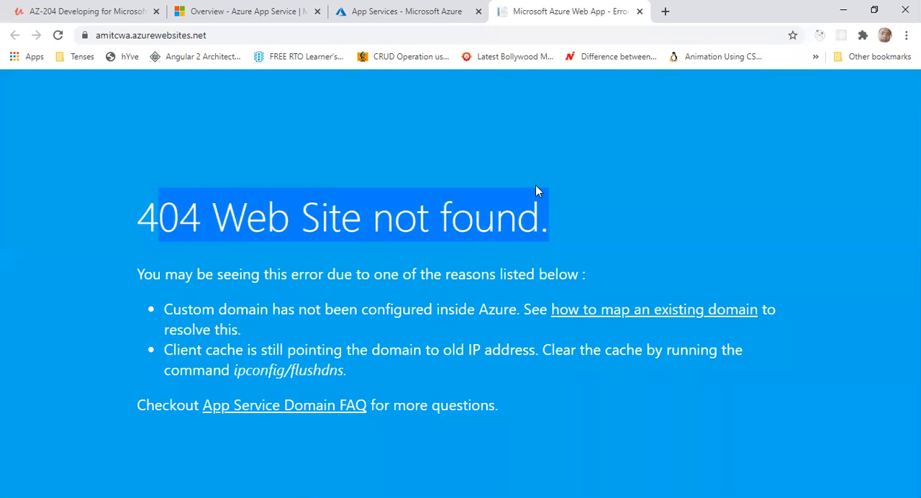
left_click(441, 22)
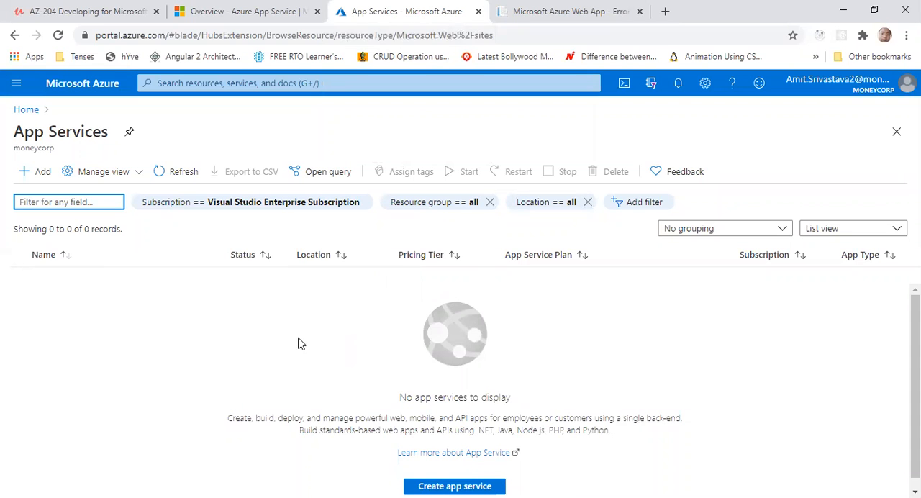
left_click(25, 109)
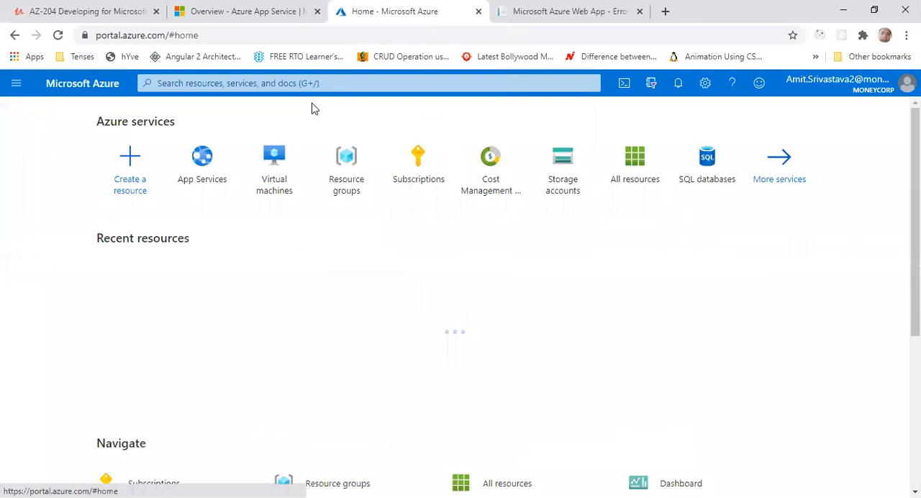